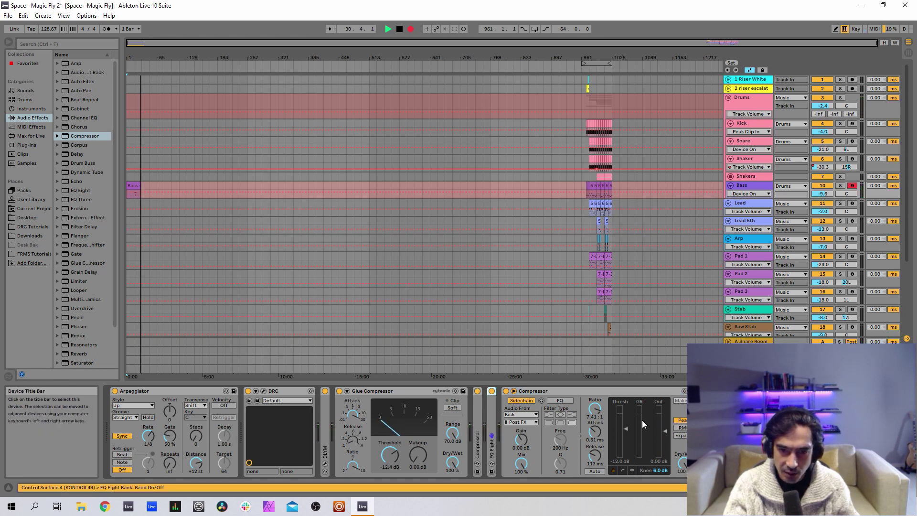
# Fold the EQ Eight and Glue Compressor in the Bass device chain, then unfold DLYM and deactivate it.
pyautogui.doubleClick(489, 412)
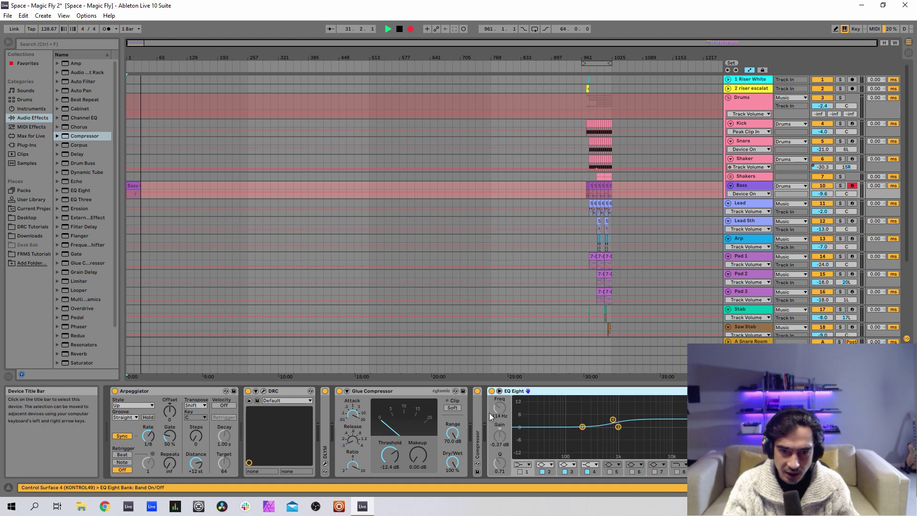
pyautogui.doubleClick(521, 390)
pyautogui.doubleClick(394, 391)
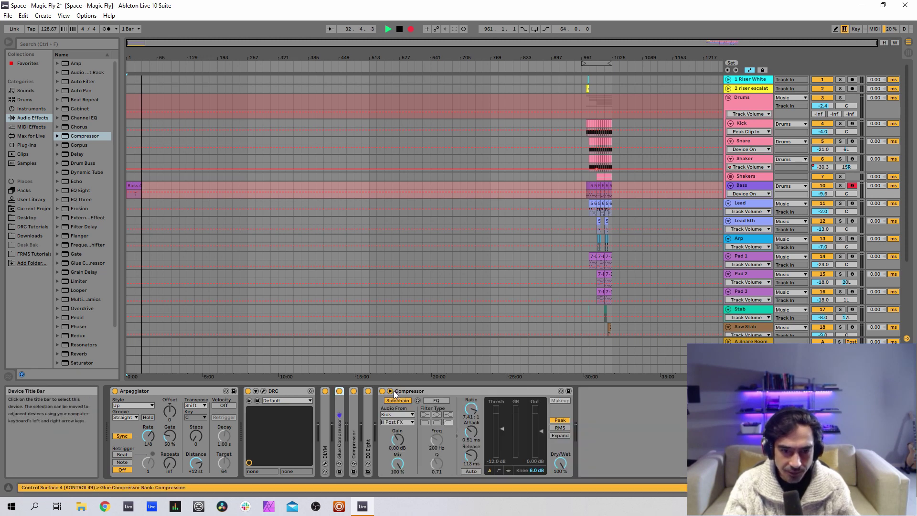
pyautogui.doubleClick(327, 406)
pyautogui.click(324, 391)
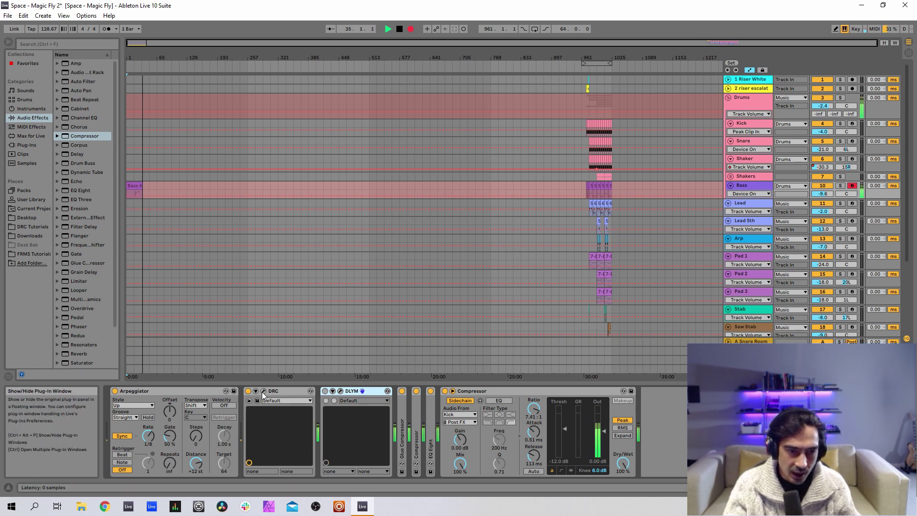
# Open the Bass track's DRC synth and load the Default patch from the Factory bank.
pyautogui.hotkey('ctrl', 'alt', 'p')
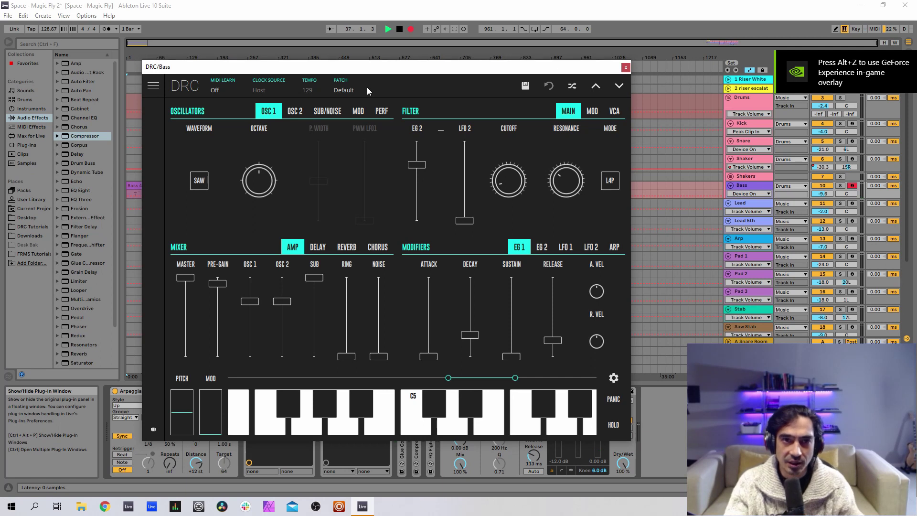
pyautogui.click(367, 87)
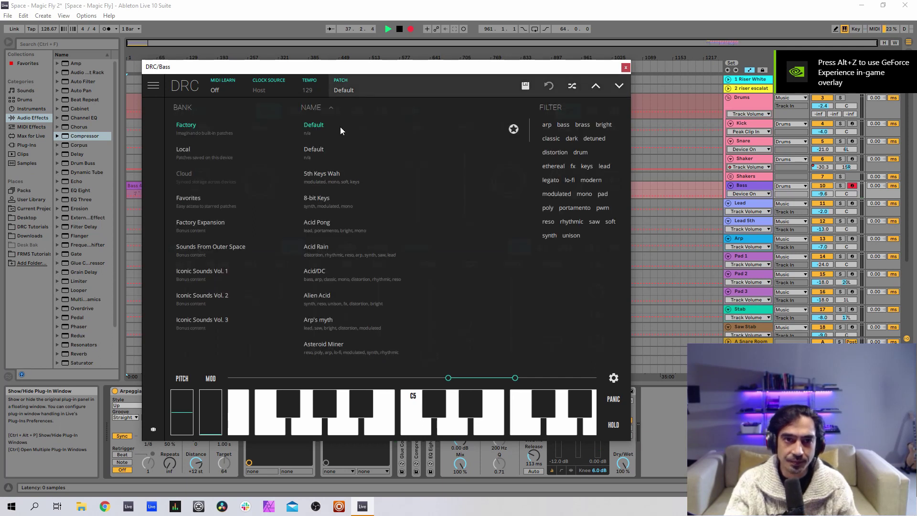
pyautogui.click(356, 85)
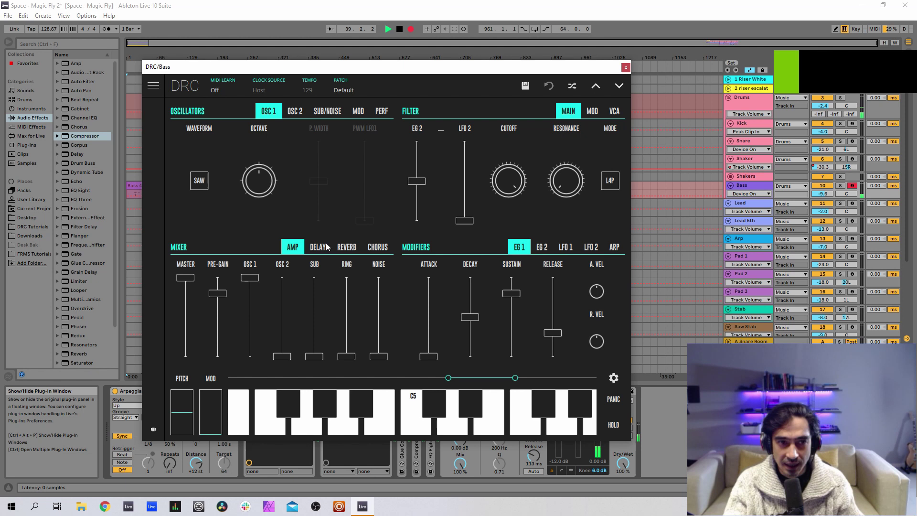
# Fine-tune oscillator 2 slightly sharp and set the mixer: pre-gain slightly higher, OSC 1 and OSC 2 at about 0.7, SUB at maximum.
pyautogui.click(296, 112)
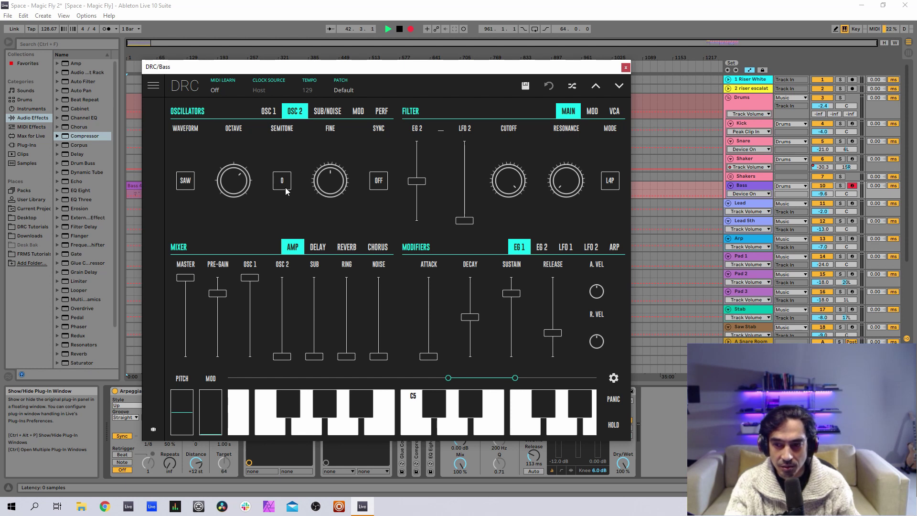
pyautogui.moveTo(331, 183); pyautogui.dragTo(347, 163)
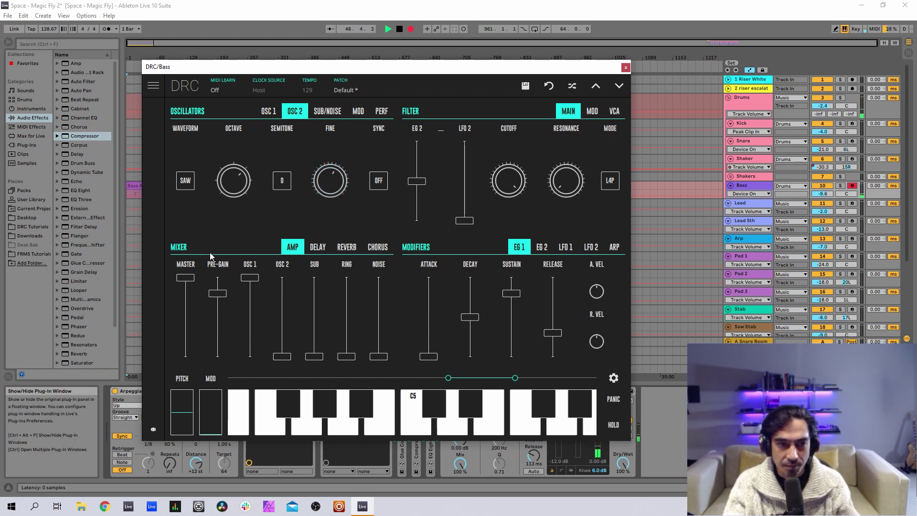
pyautogui.moveTo(218, 298); pyautogui.dragTo(259, 307)
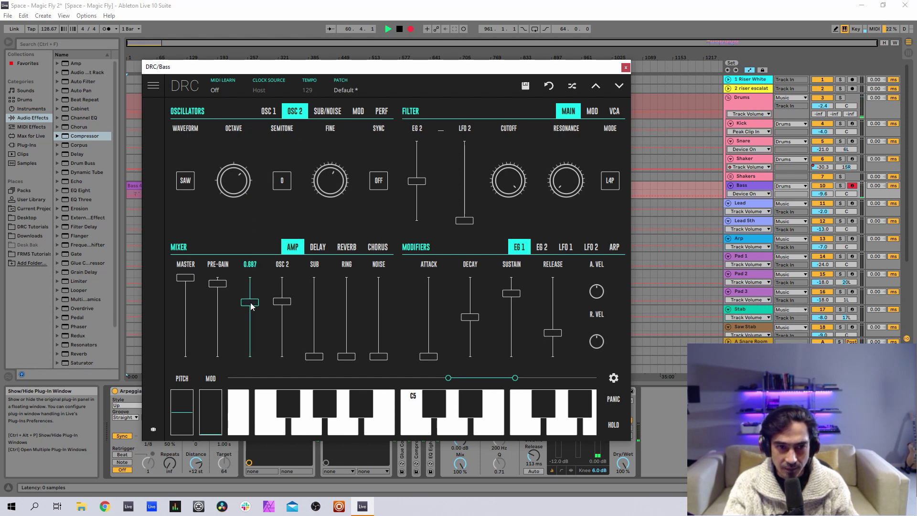
pyautogui.moveTo(253, 306); pyautogui.dragTo(254, 307)
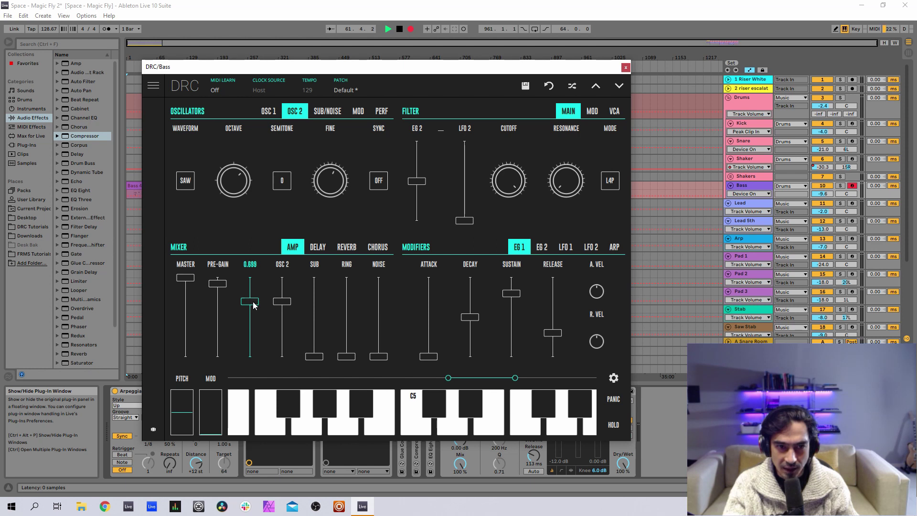
pyautogui.click(328, 111)
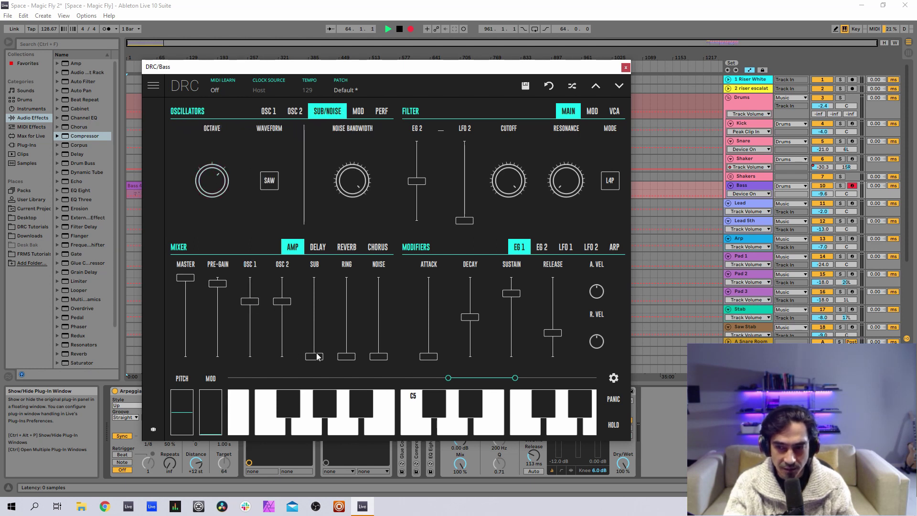
pyautogui.click(316, 277)
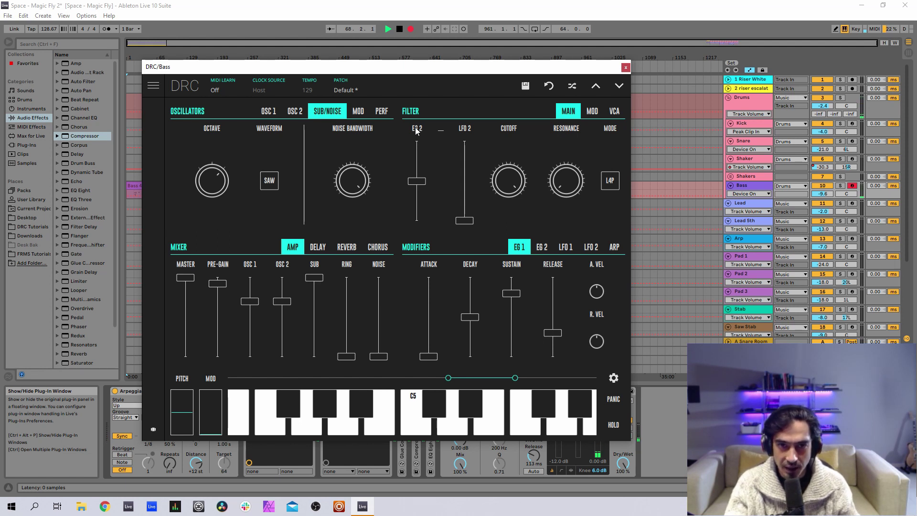
# Shape the bass filter by raising the EG 2 amount, turning the cutoff down low and adjusting the resonance.
pyautogui.click(541, 249)
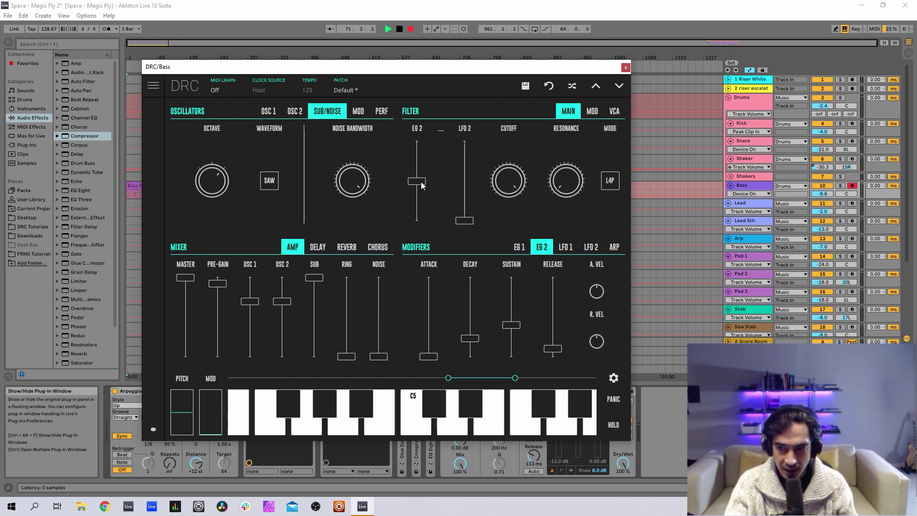
pyautogui.moveTo(420, 182); pyautogui.dragTo(433, 165)
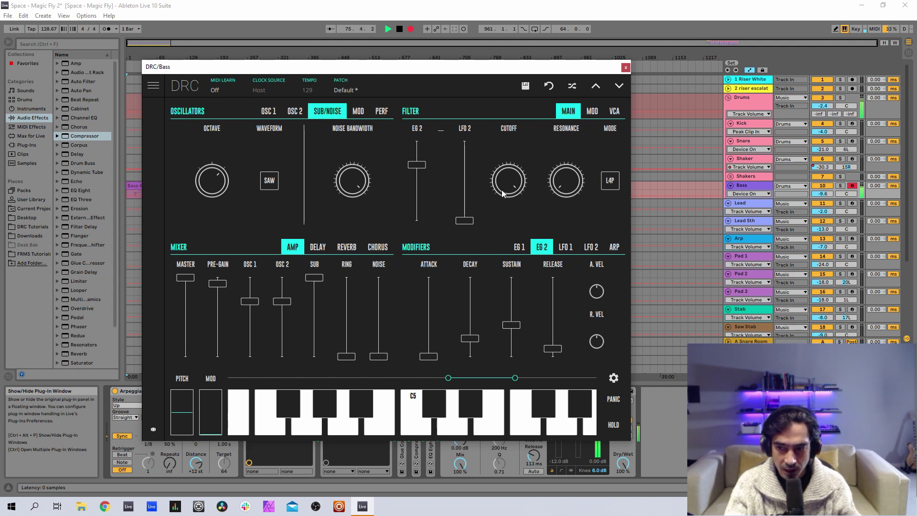
pyautogui.moveTo(500, 185); pyautogui.dragTo(663, 113)
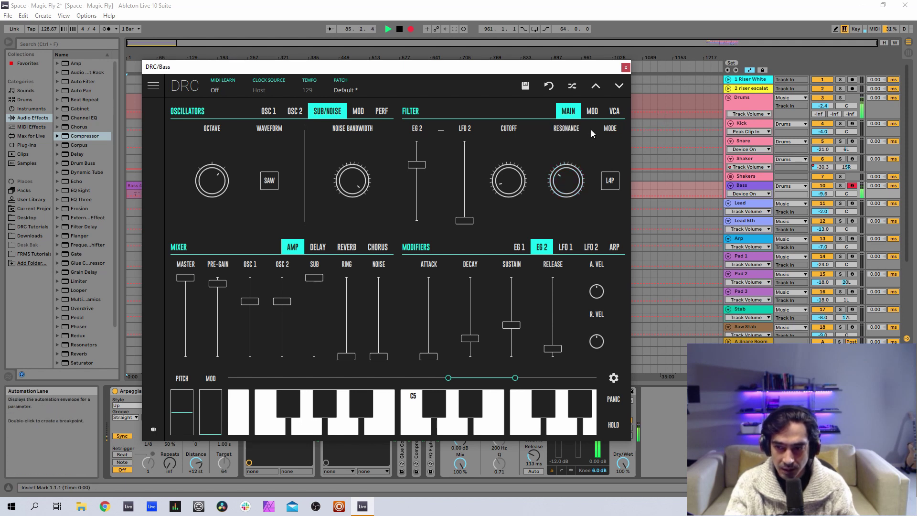
pyautogui.click(590, 113)
pyautogui.click(567, 111)
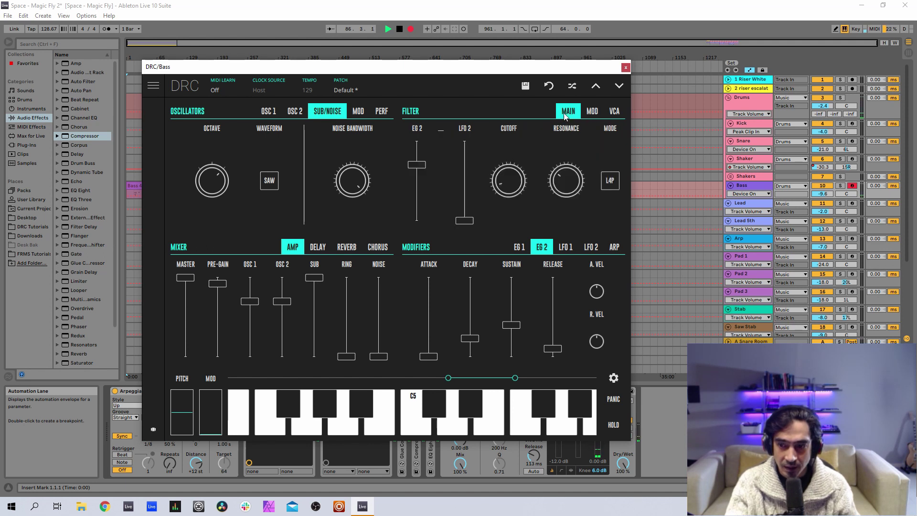
# Shorten the bass's EG 1 envelope with a lower decay, zero sustain and a slightly shorter release.
pyautogui.click(519, 247)
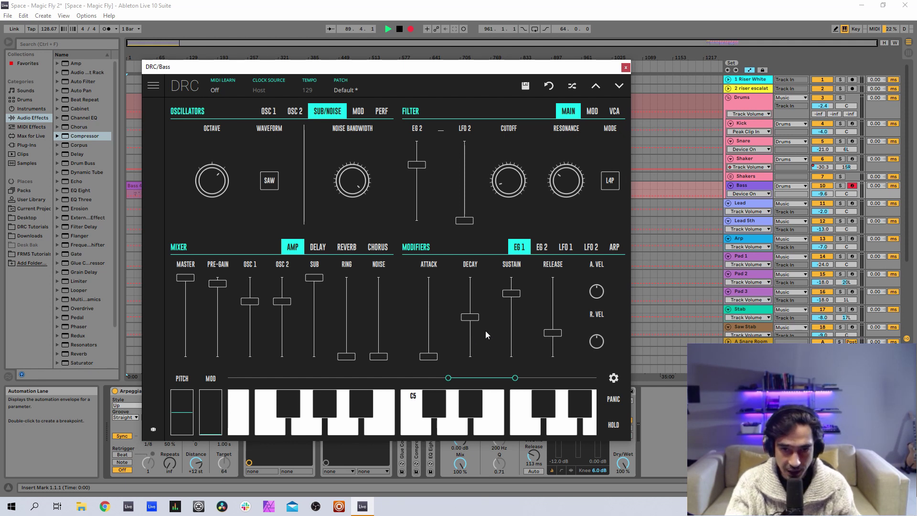
pyautogui.moveTo(471, 336)
pyautogui.mouseDown()
pyautogui.moveTo(472, 346)
pyautogui.moveTo(480, 334)
pyautogui.mouseUp()
pyautogui.moveTo(511, 293); pyautogui.dragTo(512, 450)
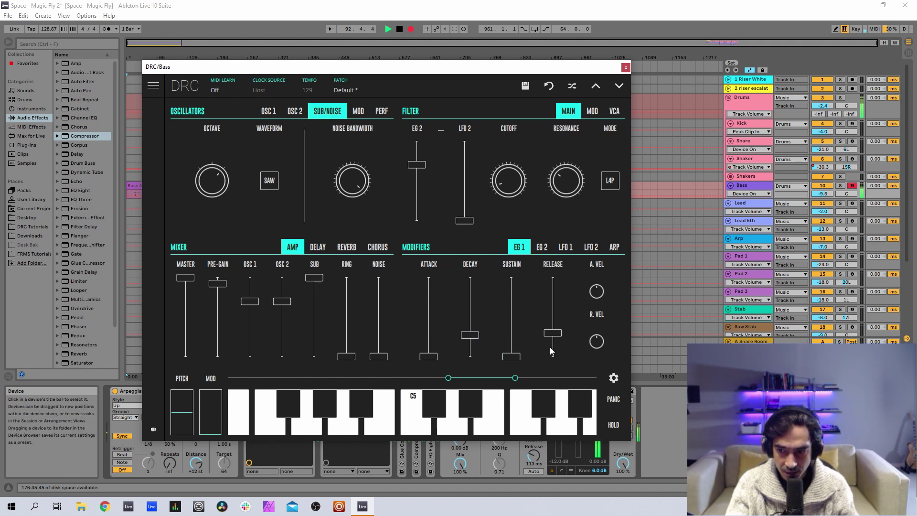
pyautogui.moveTo(550, 333); pyautogui.dragTo(547, 338)
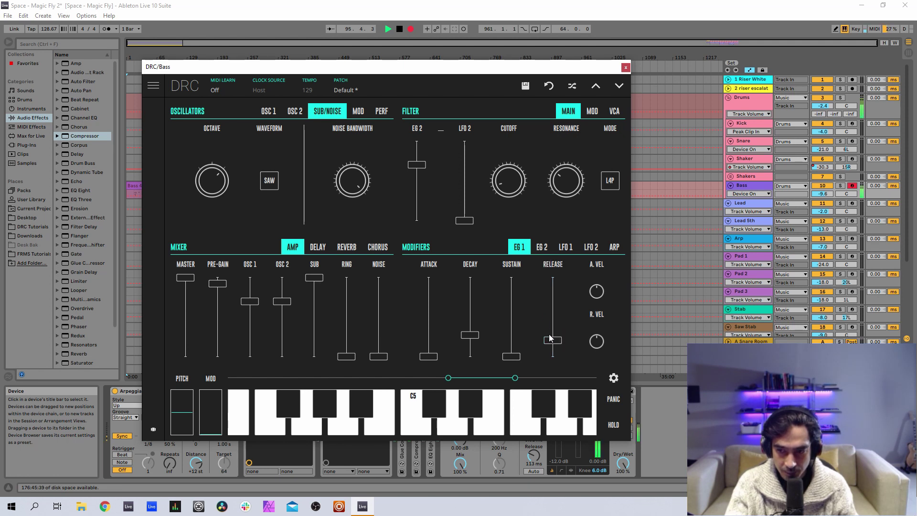
# Set the bass's EG 2 envelope to a very small attack, short decay, zero sustain and a longer release.
pyautogui.click(540, 247)
pyautogui.moveTo(431, 357); pyautogui.dragTo(500, 413)
pyautogui.moveTo(560, 347); pyautogui.dragTo(564, 325)
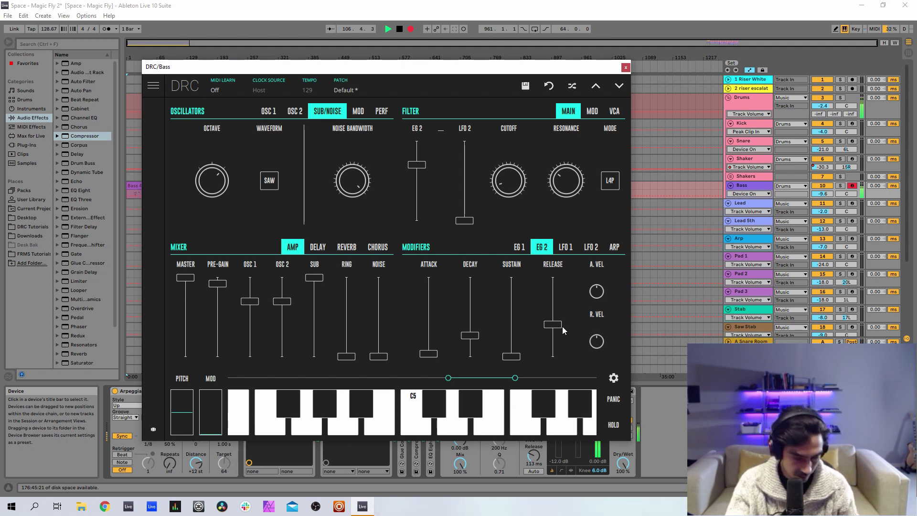
# Close DRC, review the DLYM settings on the Bass track and toggle the effect to compare the sound.
pyautogui.click(626, 68)
pyautogui.click(340, 391)
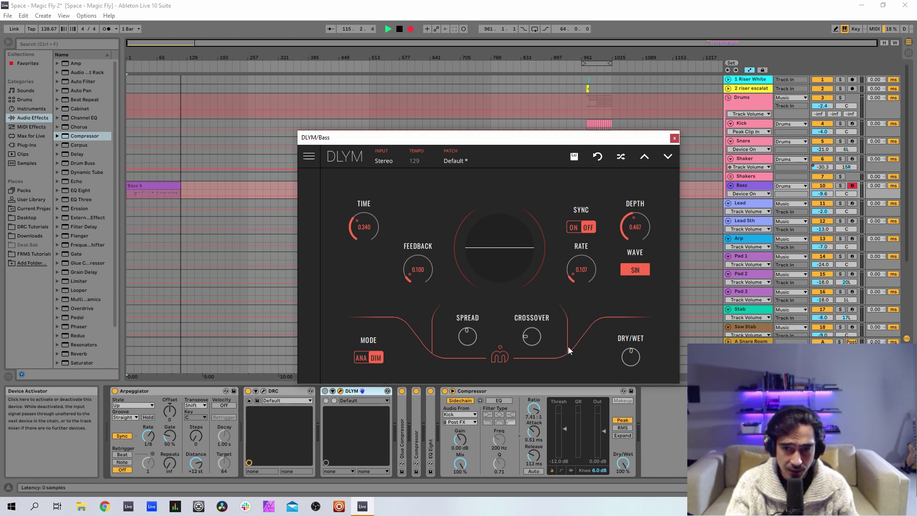
pyautogui.click(325, 391)
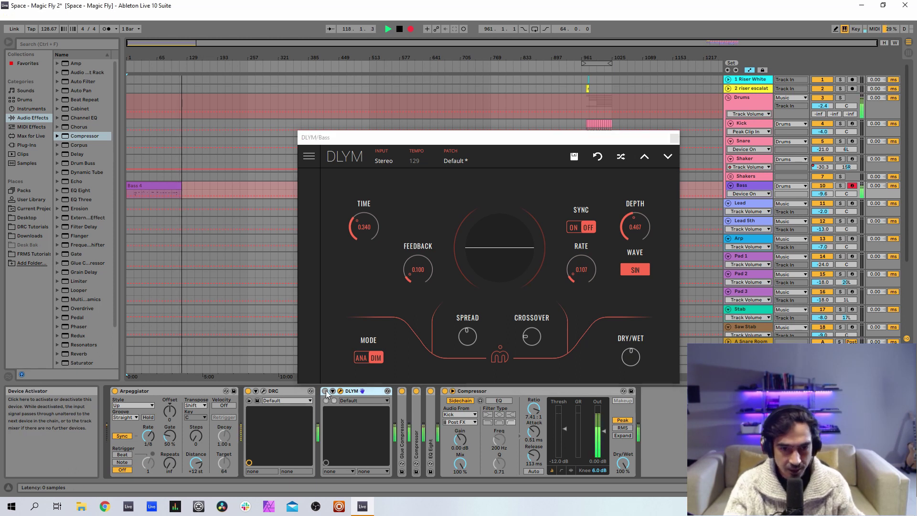
pyautogui.click(675, 138)
# Compare the Drums group's sound with its Saturator and EQ Eight each switched off and back on.
pyautogui.click(747, 108)
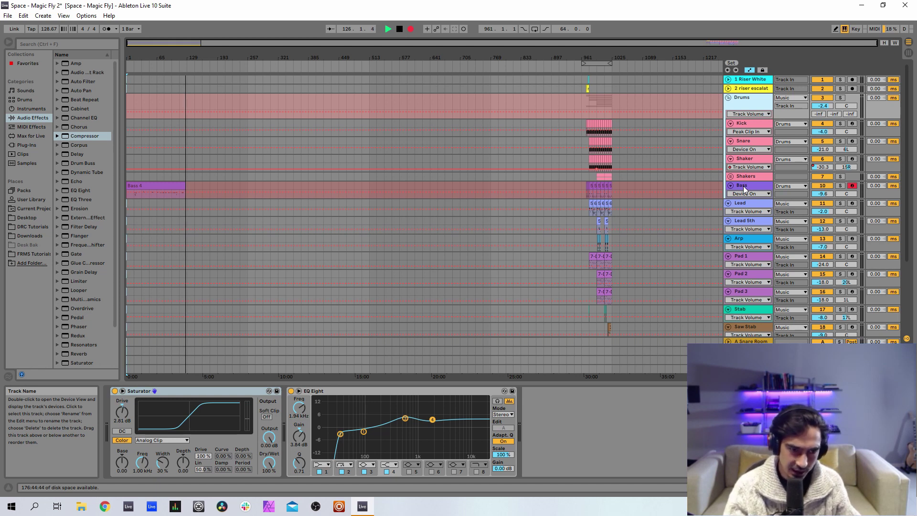
pyautogui.click(115, 391)
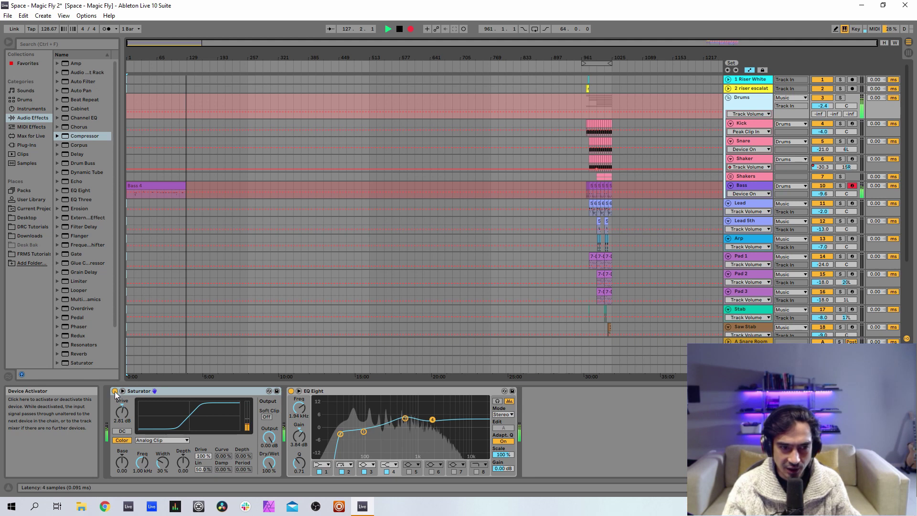
pyautogui.click(115, 391)
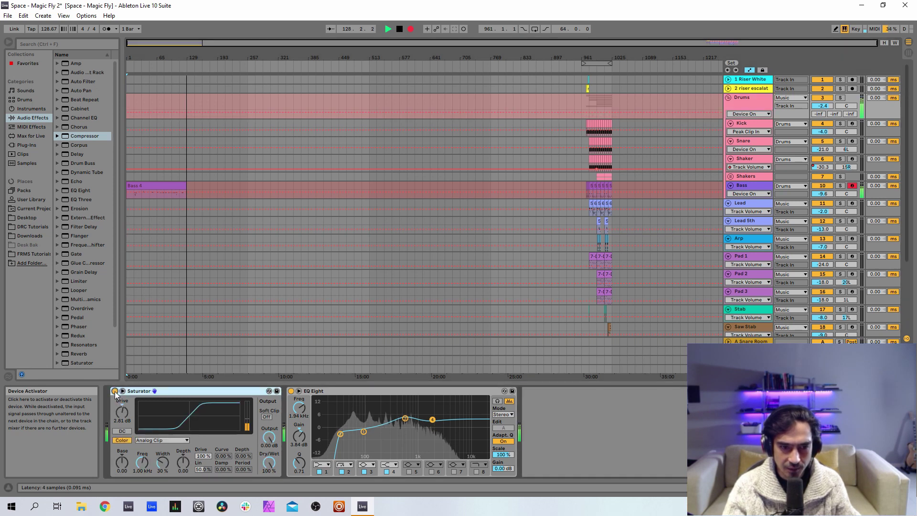
pyautogui.click(115, 391)
pyautogui.click(291, 391)
pyautogui.click(290, 390)
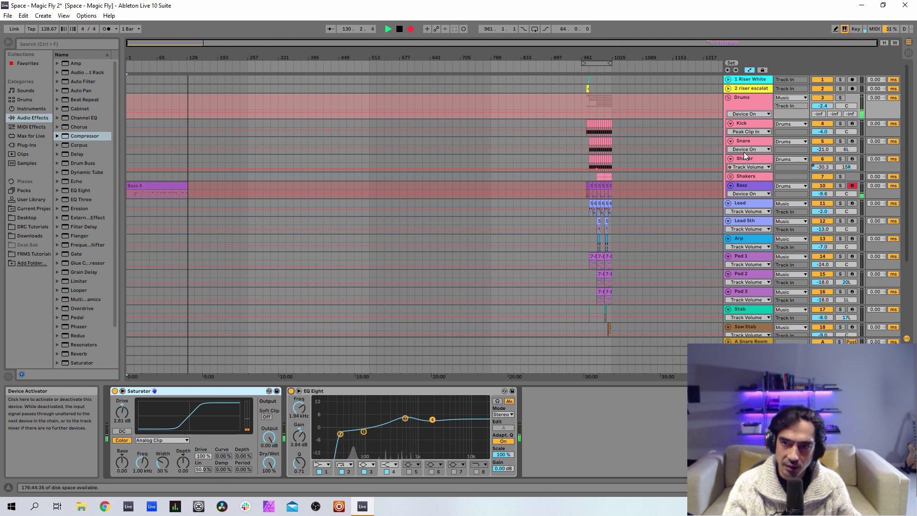
# Arm the Lead track, fold its Compressor, and compare the sound with EQ Eight off and back on.
pyautogui.click(754, 205)
pyautogui.click(852, 204)
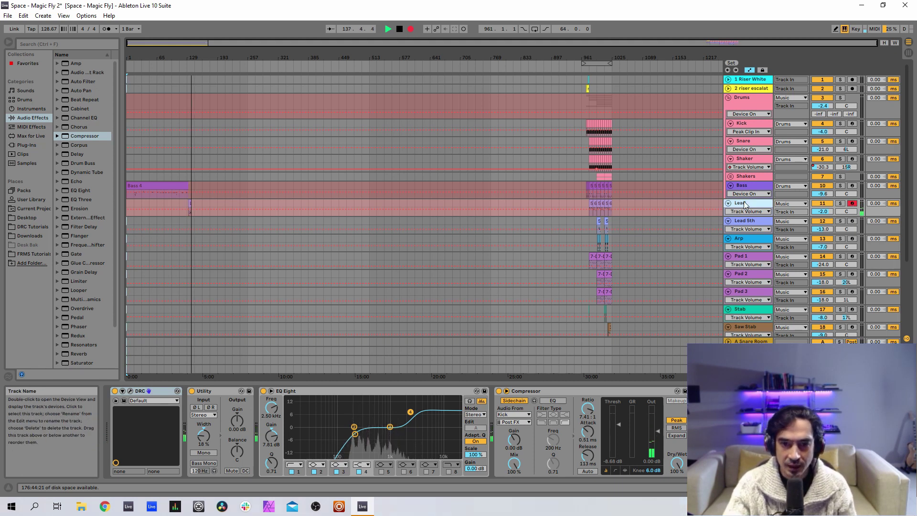
pyautogui.doubleClick(538, 391)
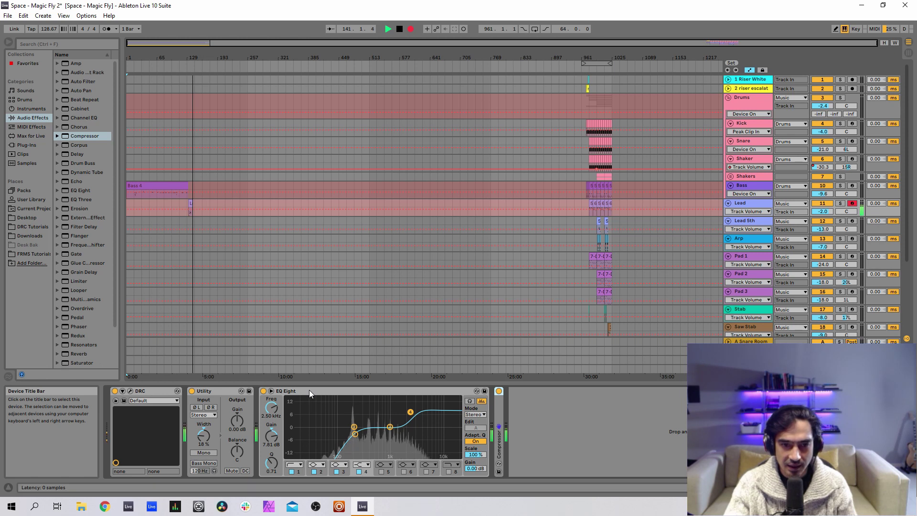
pyautogui.click(263, 391)
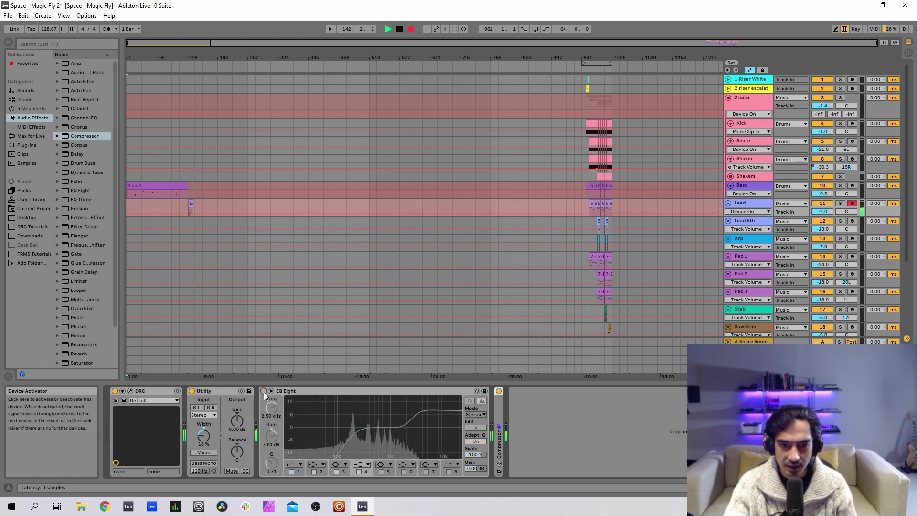
pyautogui.click(263, 391)
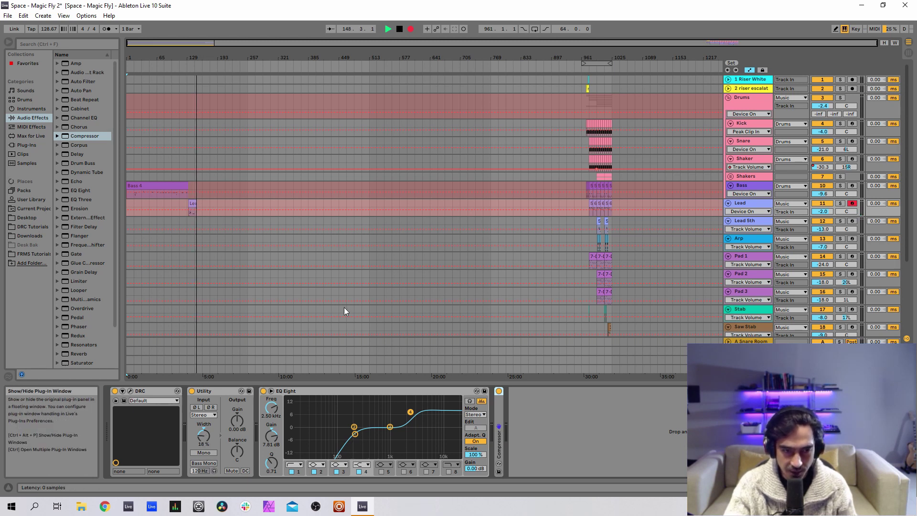
# Open the Lead track's DRC synth and load the second Default patch from the Factory bank.
pyautogui.hotkey('ctrl', 'alt', 'p')
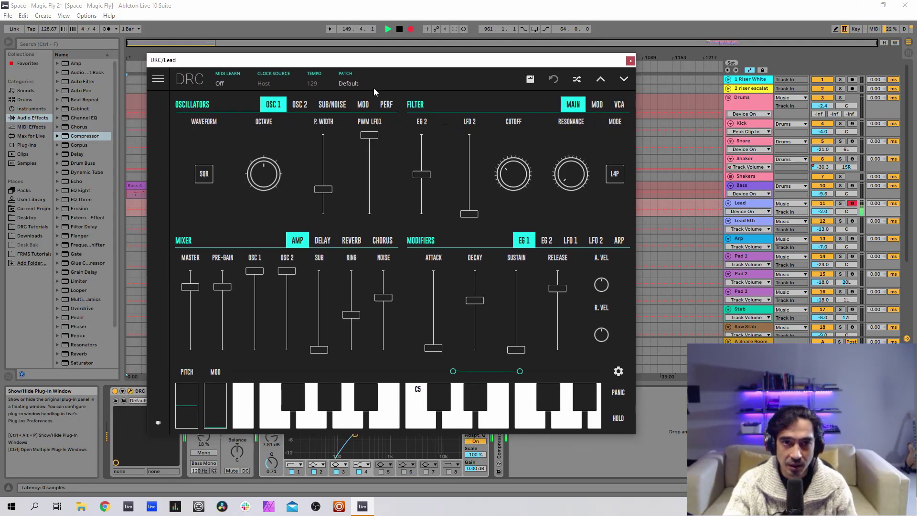
pyautogui.click(373, 88)
pyautogui.click(334, 146)
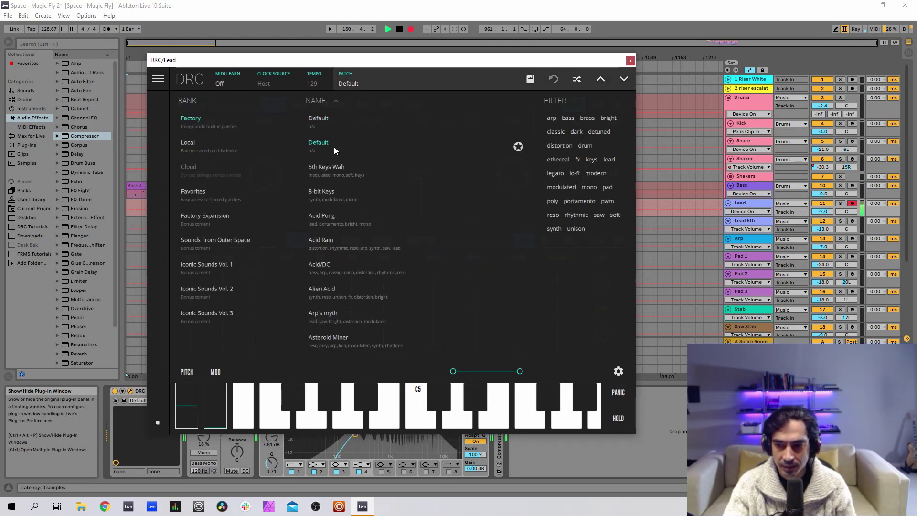
pyautogui.click(368, 79)
# Set oscillator 1 of the lead to the SQR waveform and lower its pulse width to below the midpoint.
pyautogui.click(201, 176)
pyautogui.click(205, 166)
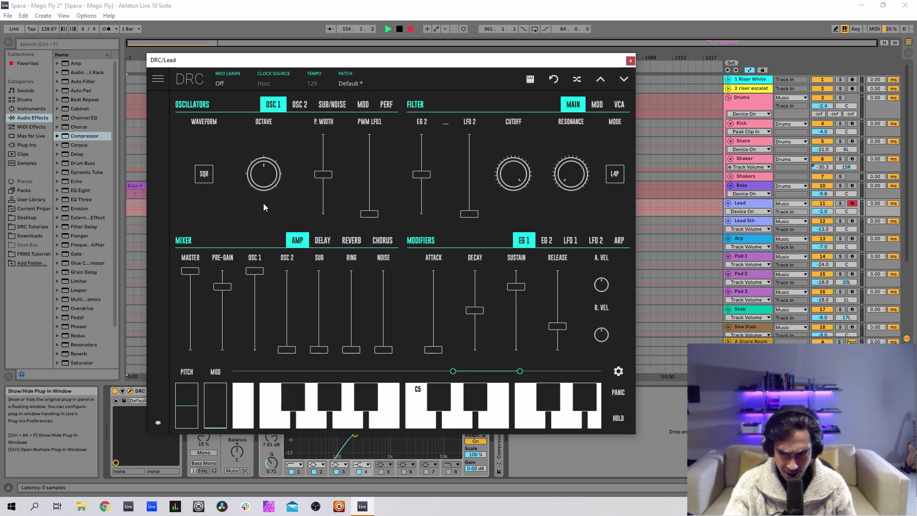
pyautogui.click(321, 156)
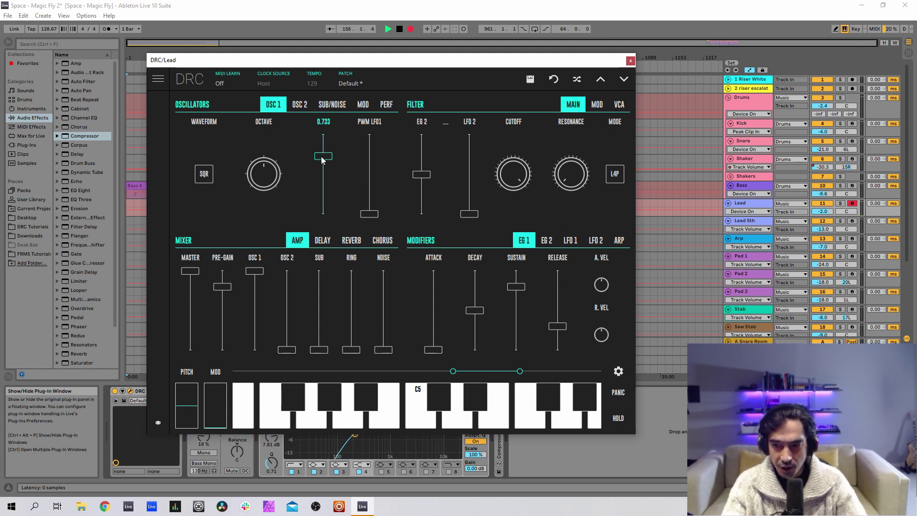
pyautogui.moveTo(322, 160); pyautogui.dragTo(332, 190)
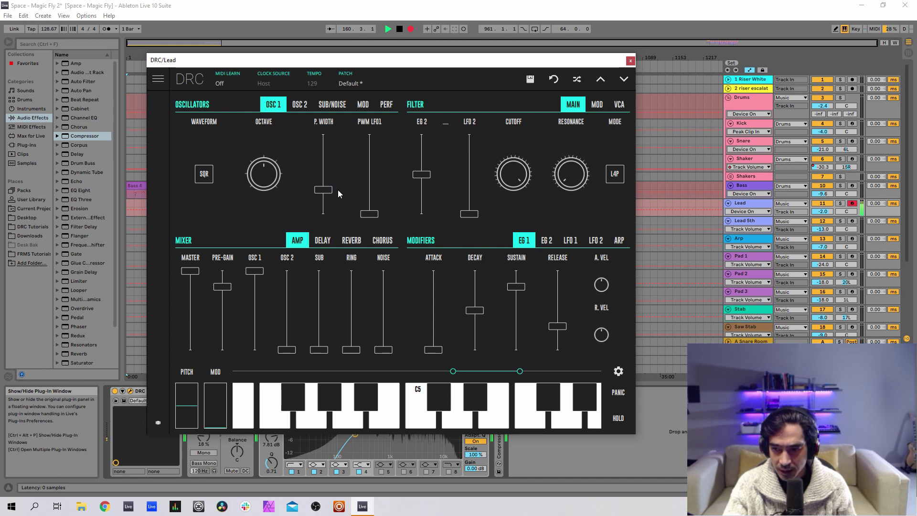
# Raise oscillator 1's PWM LFO1 to maximum and set oscillator 2 to the SQR waveform at its middle octave.
pyautogui.moveTo(375, 160); pyautogui.dragTo(381, 130)
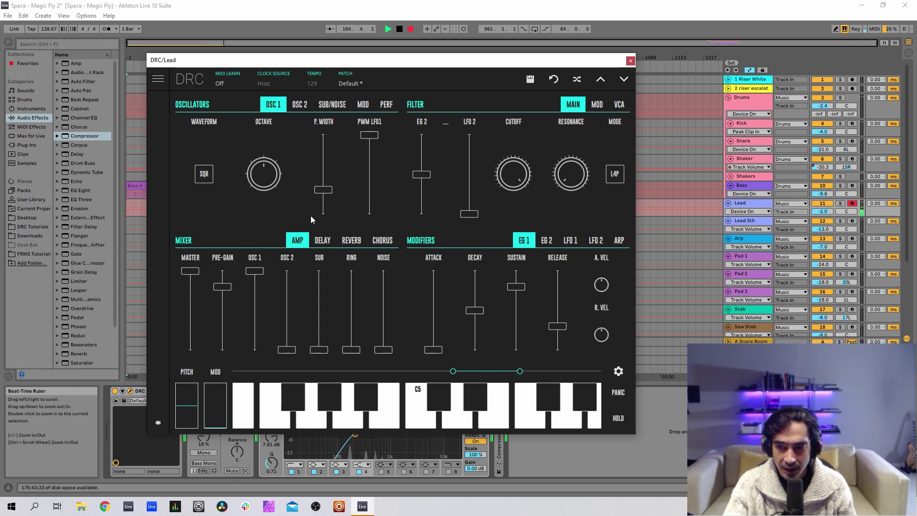
pyautogui.click(299, 104)
pyautogui.click(190, 174)
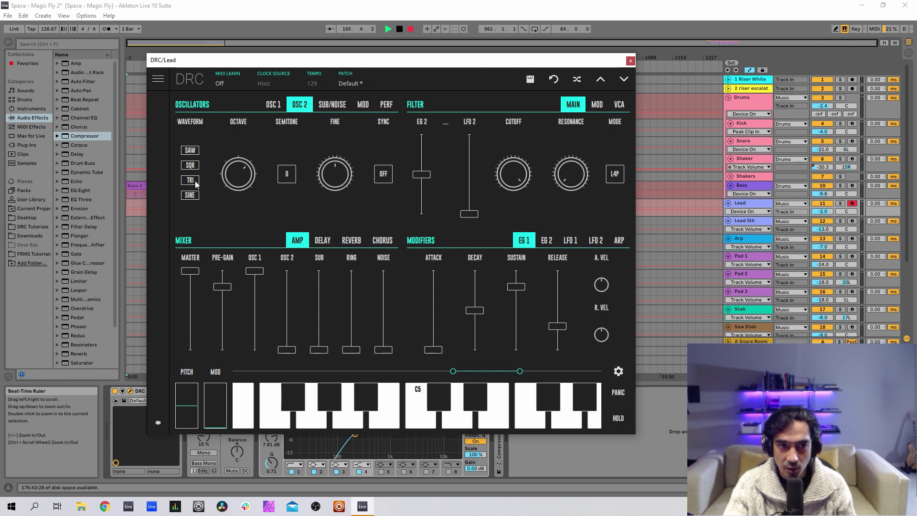
pyautogui.moveTo(241, 168); pyautogui.dragTo(245, 204)
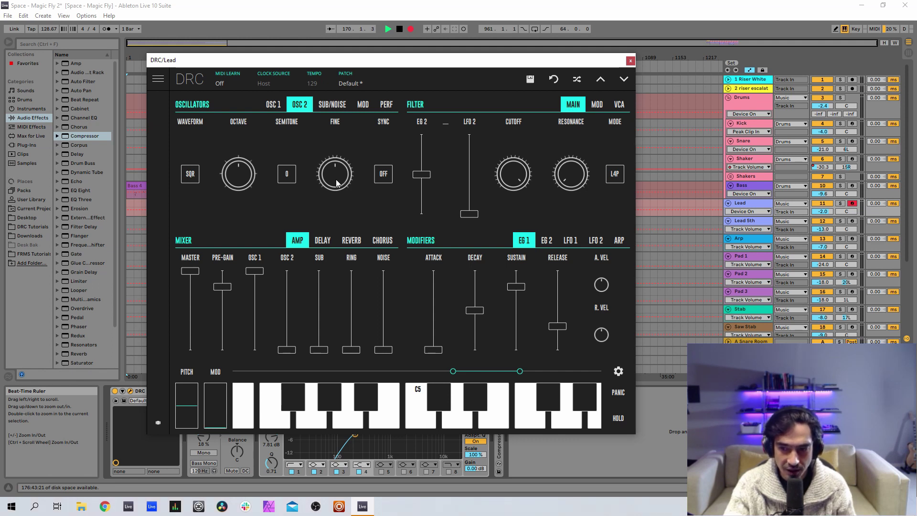
# Fine-tune oscillator 2 to about 0.312 and raise the LFO 1 amount modulating both oscillators to below the midpoint.
pyautogui.moveTo(336, 183); pyautogui.dragTo(342, 163)
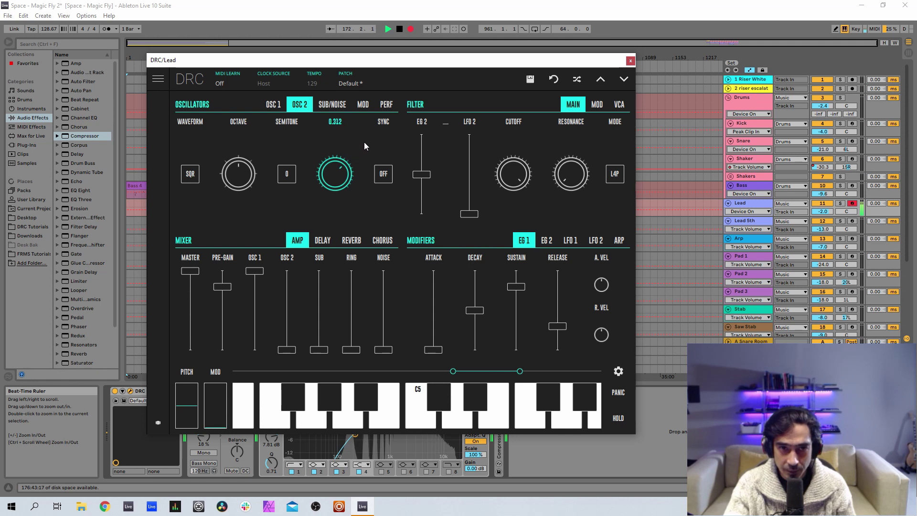
pyautogui.moveTo(367, 142); pyautogui.dragTo(370, 140)
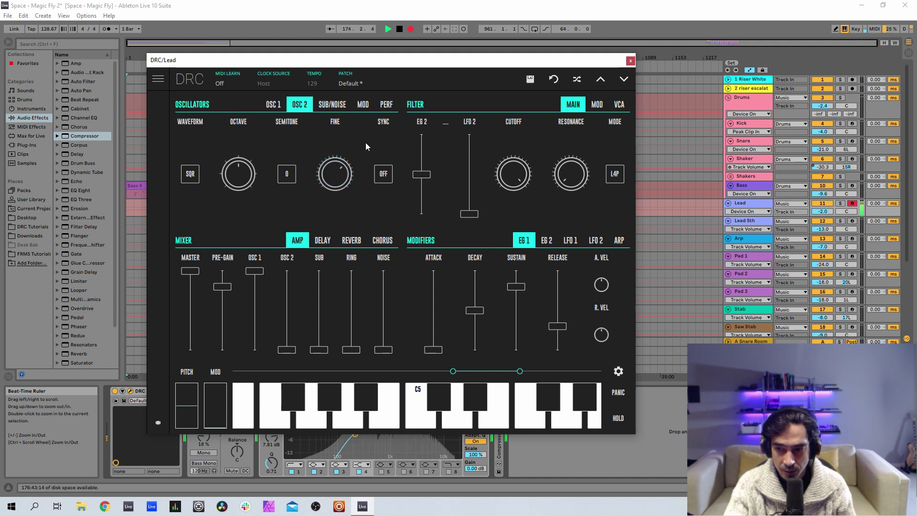
pyautogui.click(362, 105)
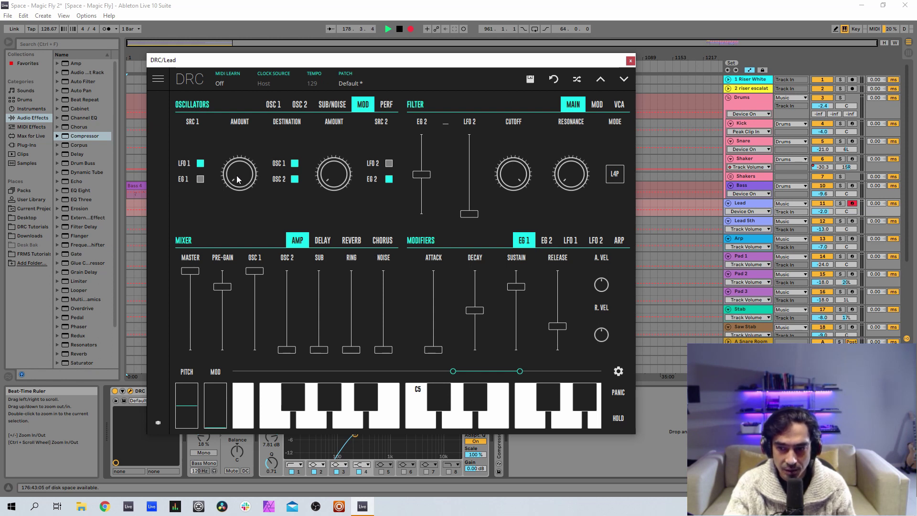
pyautogui.moveTo(236, 176); pyautogui.dragTo(243, 111)
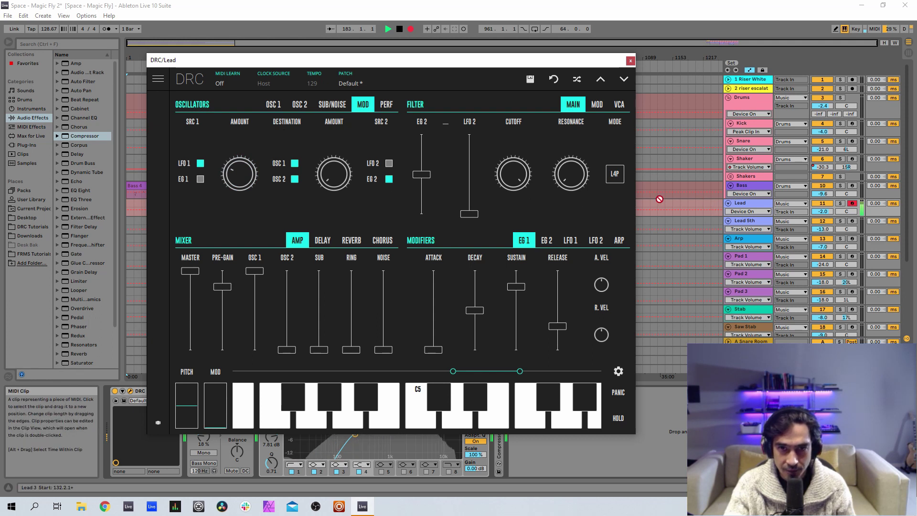
# Load the first Default patch from the Factory bank and examine its oscillator 1 settings for reference.
pyautogui.click(364, 82)
pyautogui.click(331, 122)
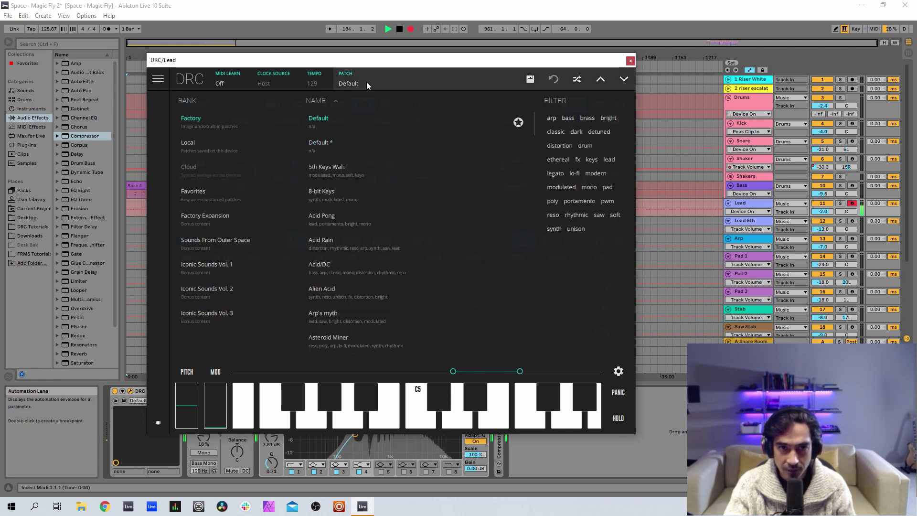
pyautogui.click(365, 81)
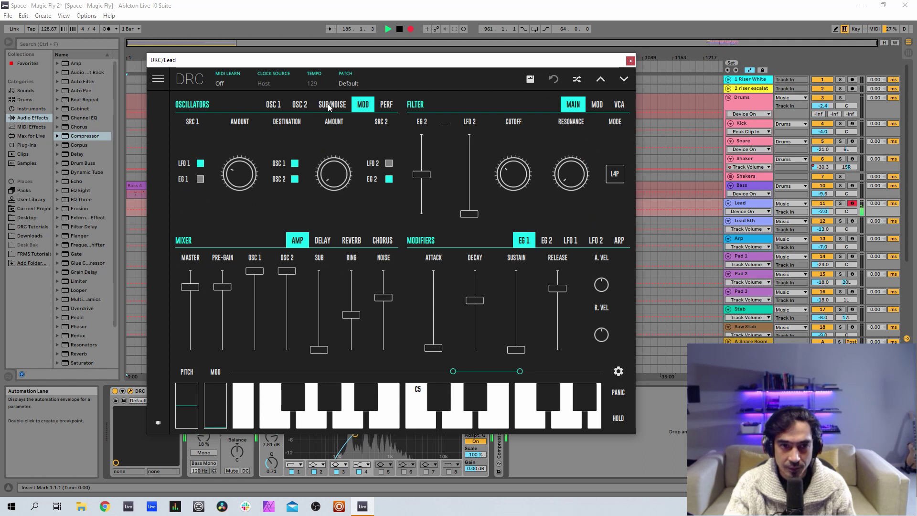
pyautogui.click(280, 106)
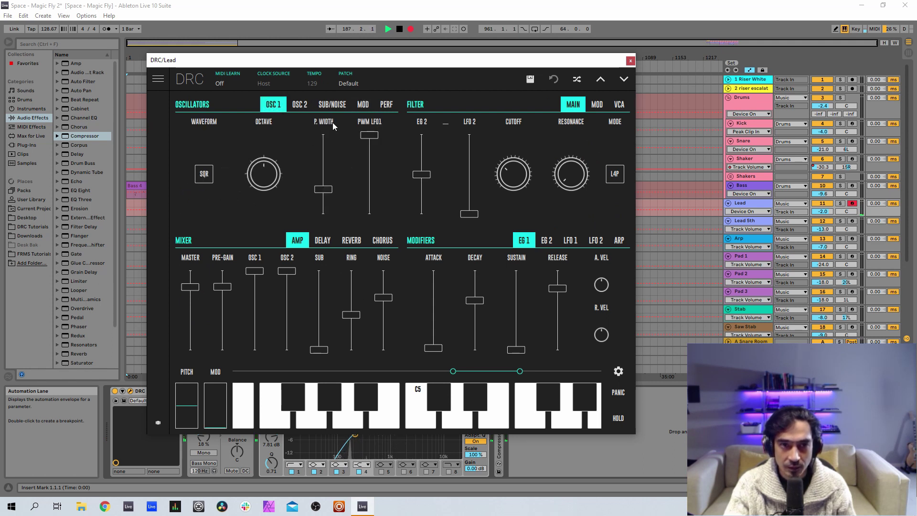
# Return to the edited Default * patch and slightly readjust oscillator 1's pulse width.
pyautogui.click(372, 84)
pyautogui.click(329, 143)
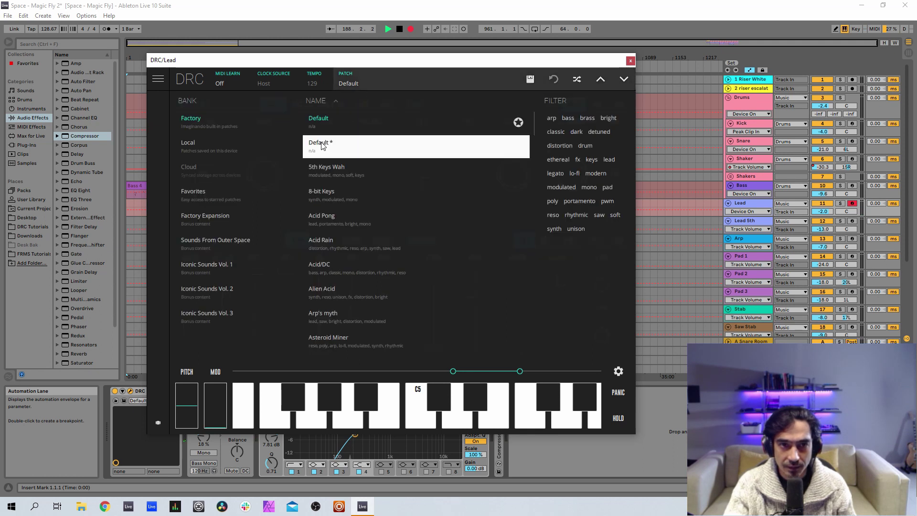
pyautogui.click(352, 88)
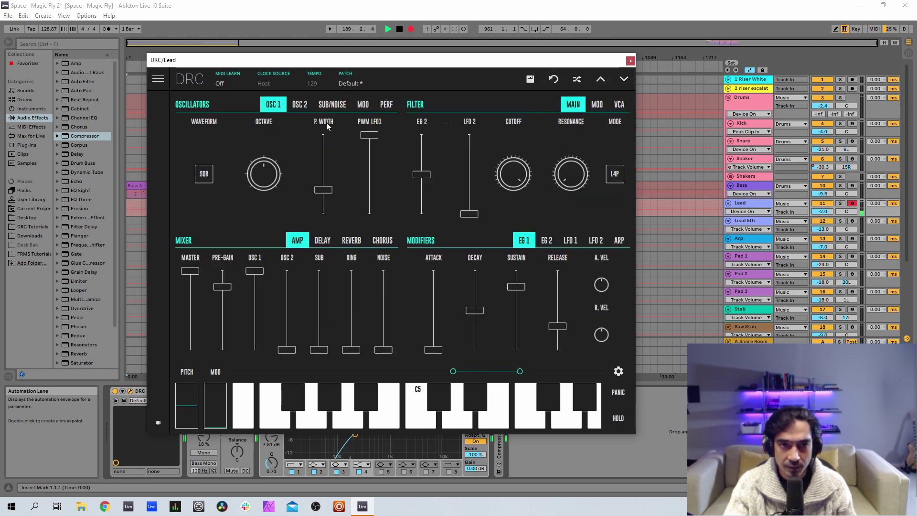
pyautogui.click(327, 193)
pyautogui.moveTo(326, 193); pyautogui.dragTo(326, 192)
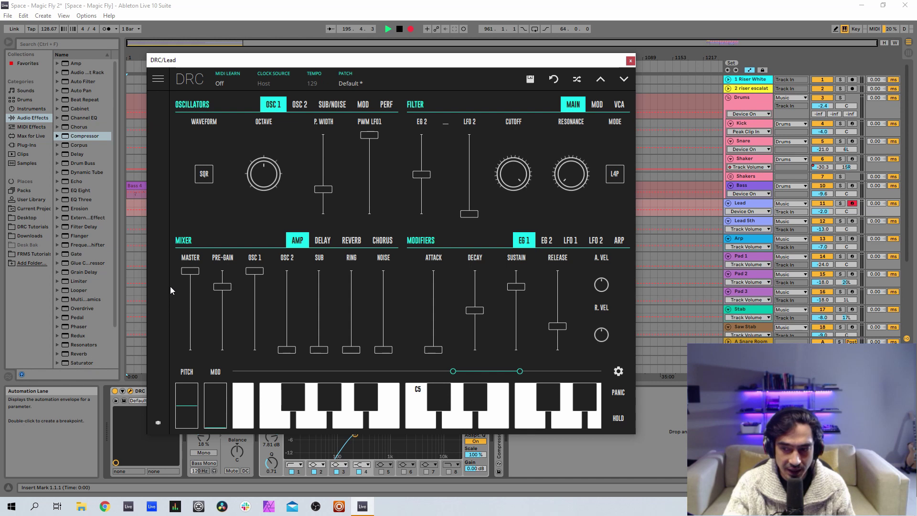
# Lower the mixer's master level to about four fifths and set the pre-gain to 0.809.
pyautogui.click(188, 296)
pyautogui.moveTo(192, 299); pyautogui.dragTo(233, 288)
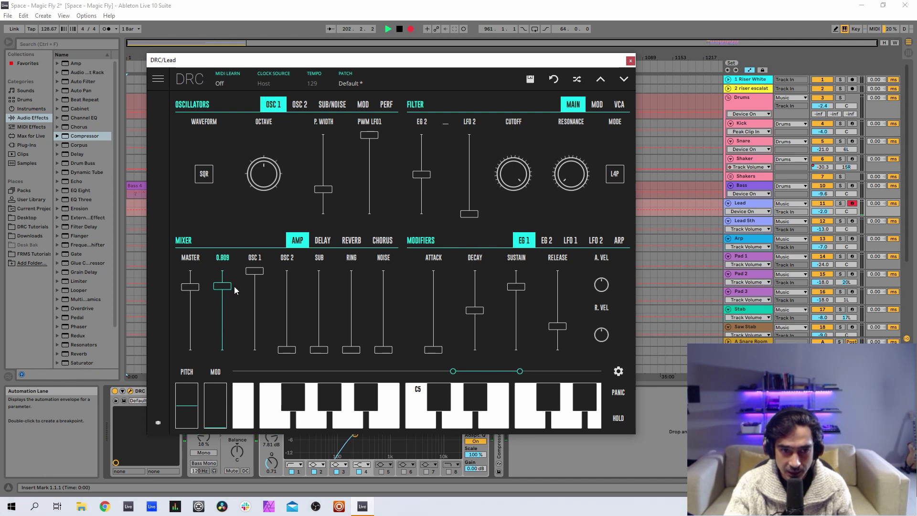
pyautogui.moveTo(235, 286); pyautogui.dragTo(235, 288)
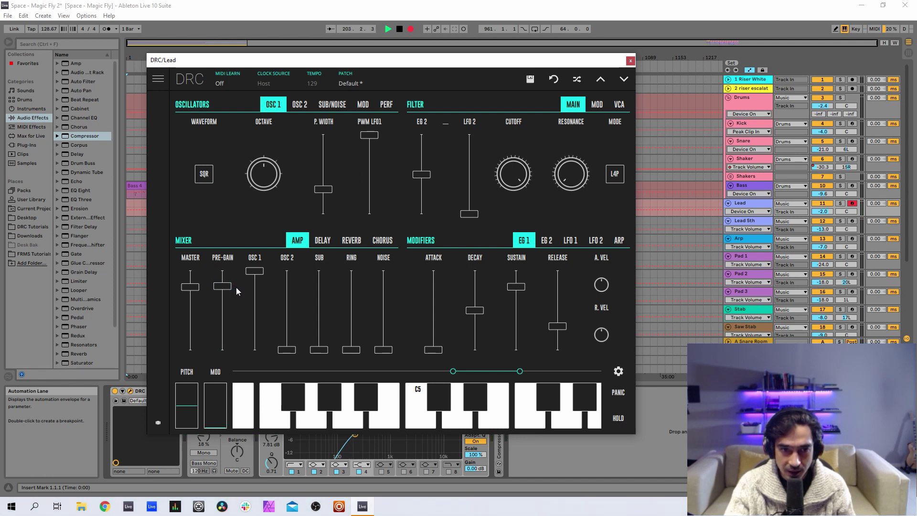
# Raise the mixer's oscillator 2 level to maximum, ring to just below the midpoint and noise to about two thirds.
pyautogui.click(286, 274)
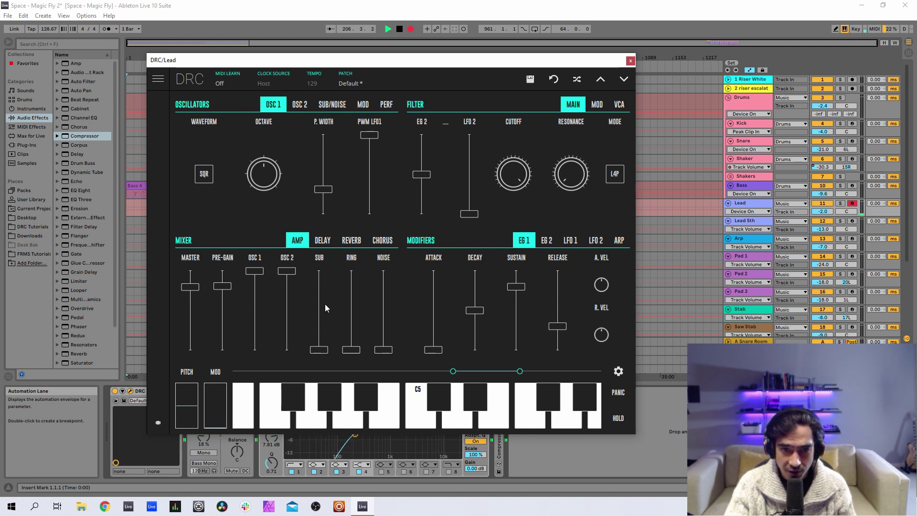
pyautogui.moveTo(349, 305); pyautogui.dragTo(345, 318)
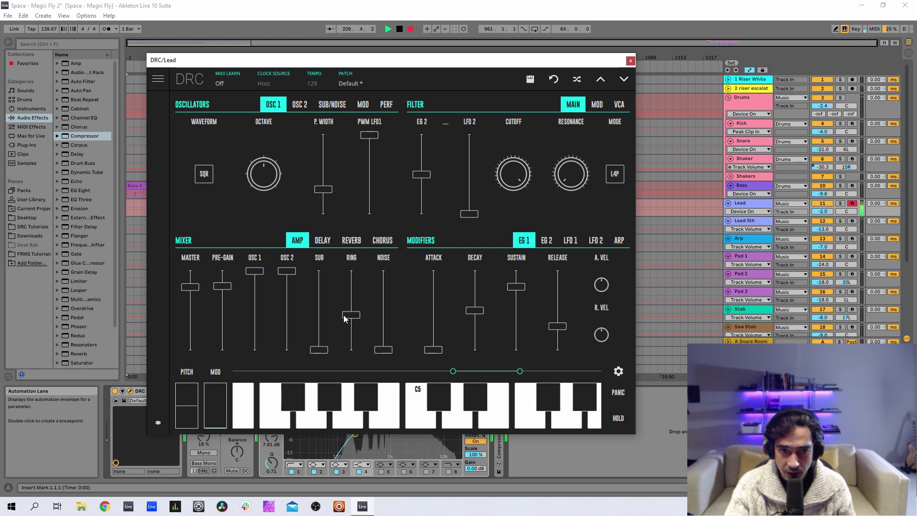
pyautogui.moveTo(383, 292); pyautogui.dragTo(391, 297)
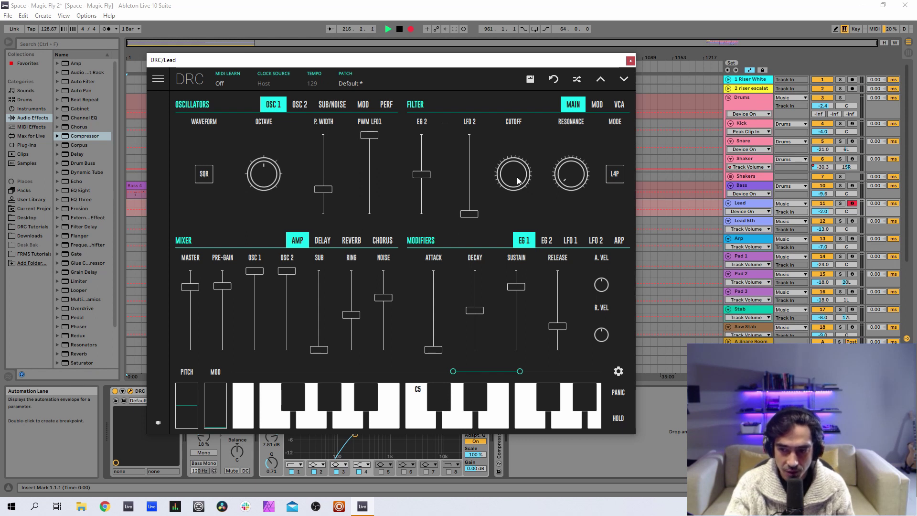
# Lower the filter cutoff to below its midpoint and compare the edited patch with the reference Default patch.
pyautogui.moveTo(510, 180); pyautogui.dragTo(540, 344)
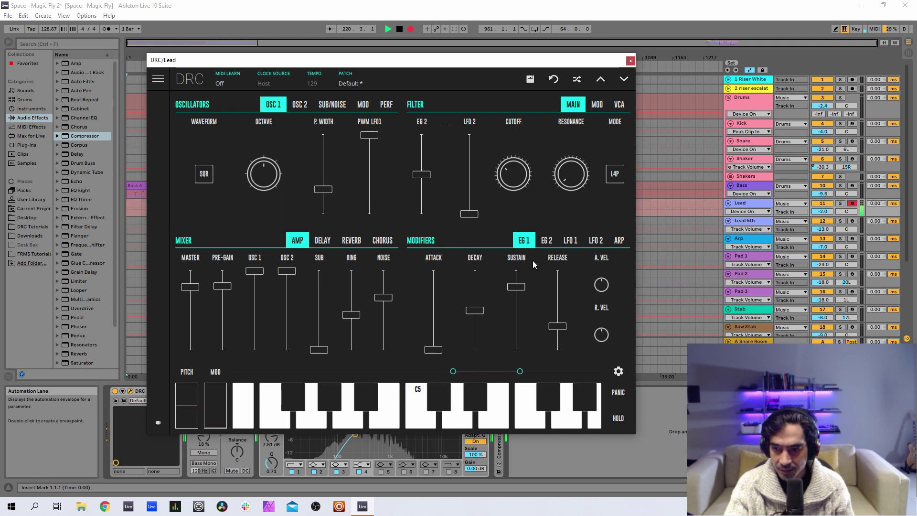
pyautogui.click(391, 82)
pyautogui.click(333, 122)
pyautogui.click(372, 83)
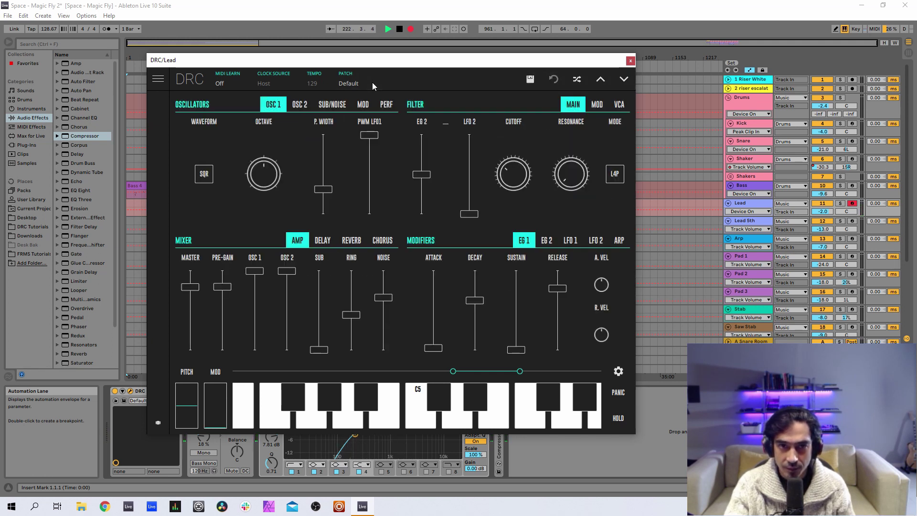
pyautogui.click(371, 82)
pyautogui.click(334, 145)
pyautogui.click(369, 78)
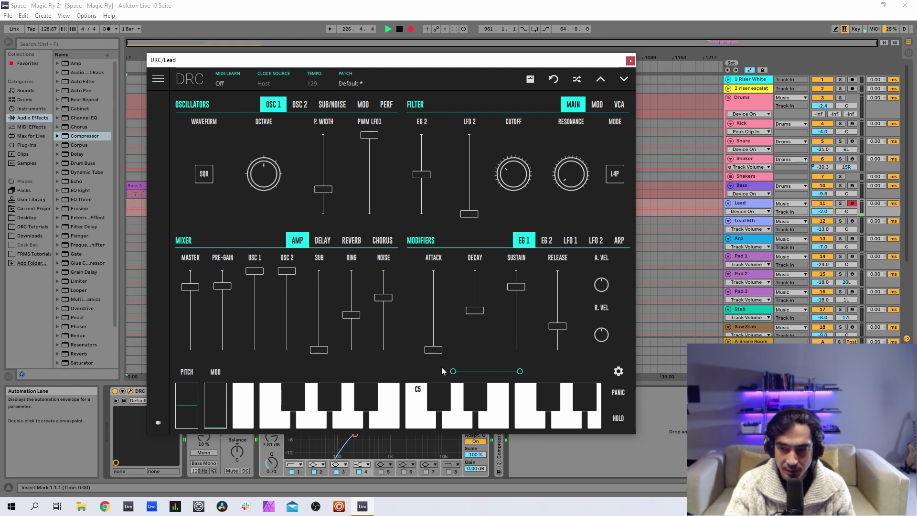
# Shape EG 1 with attack just above minimum, decay slightly above the midpoint, sustain at zero and release at 0.779.
pyautogui.click(436, 350)
pyautogui.moveTo(435, 350); pyautogui.dragTo(435, 351)
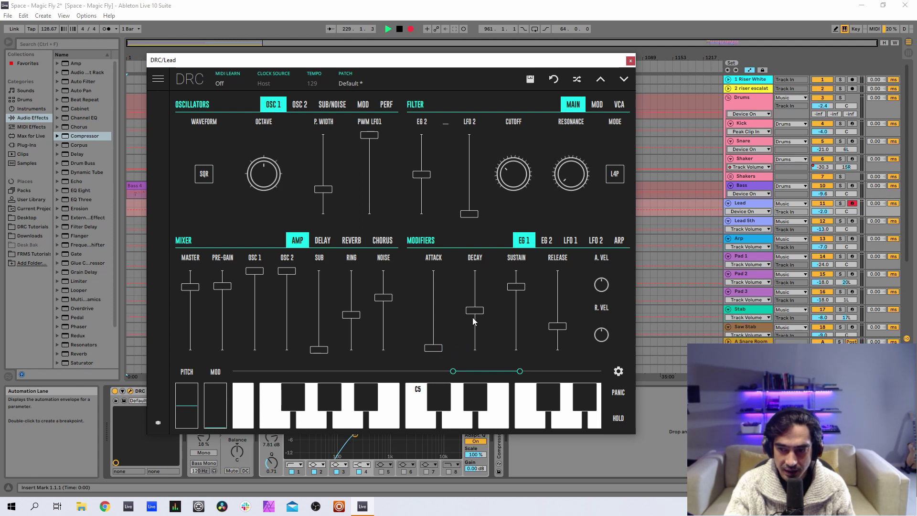
pyautogui.moveTo(473, 318); pyautogui.dragTo(528, 452)
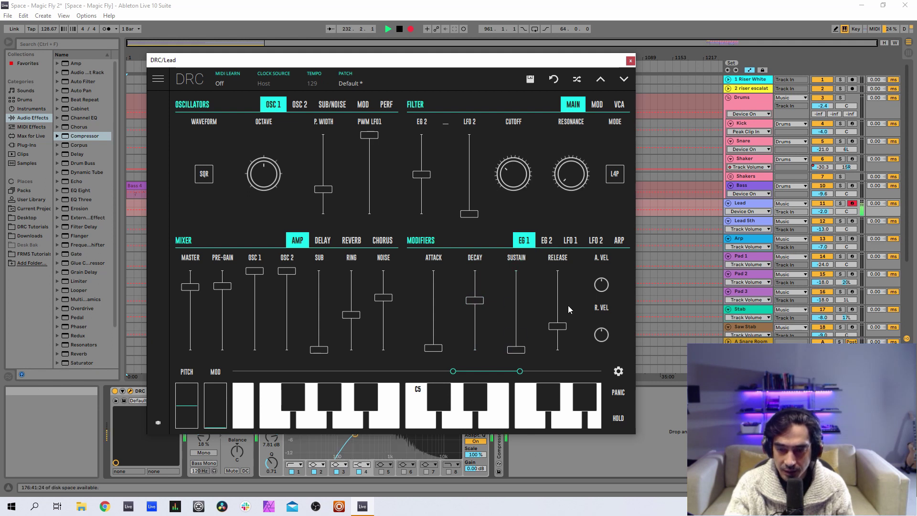
pyautogui.moveTo(554, 312); pyautogui.dragTo(574, 288)
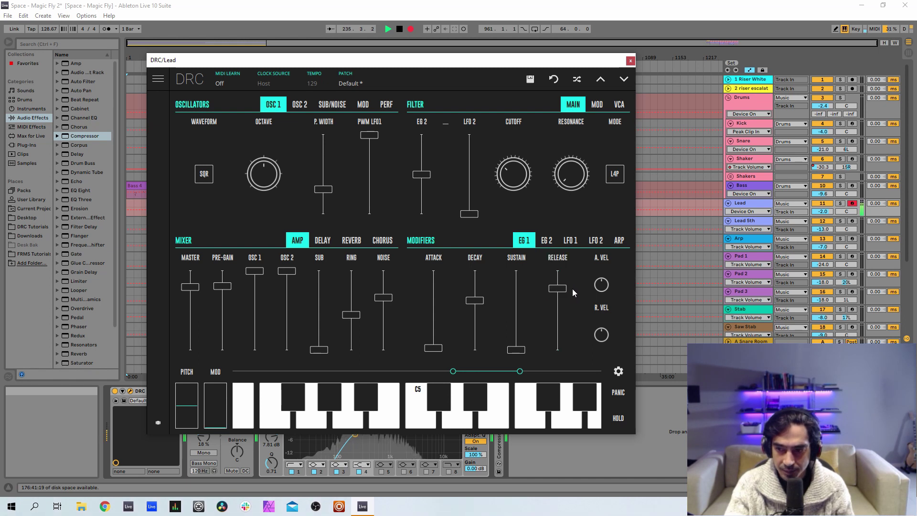
# Set EG 2's sustain to maximum and its release slightly above the midpoint, and review EG 1's settings.
pyautogui.click(547, 242)
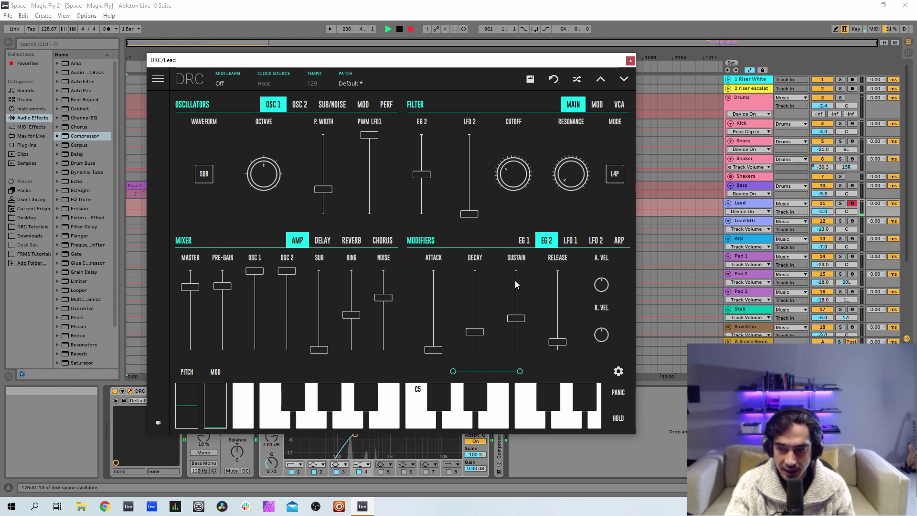
pyautogui.moveTo(515, 291); pyautogui.dragTo(515, 270)
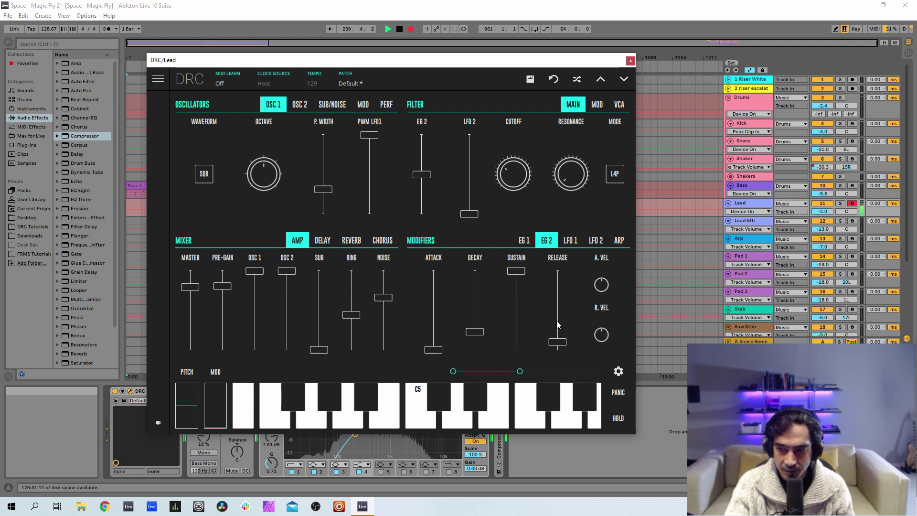
pyautogui.moveTo(555, 322); pyautogui.dragTo(564, 315)
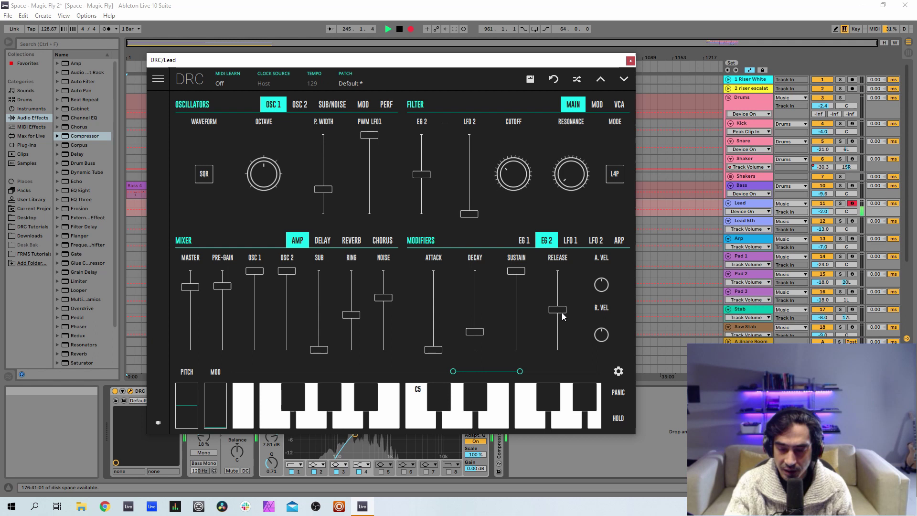
pyautogui.moveTo(562, 314); pyautogui.dragTo(583, 303)
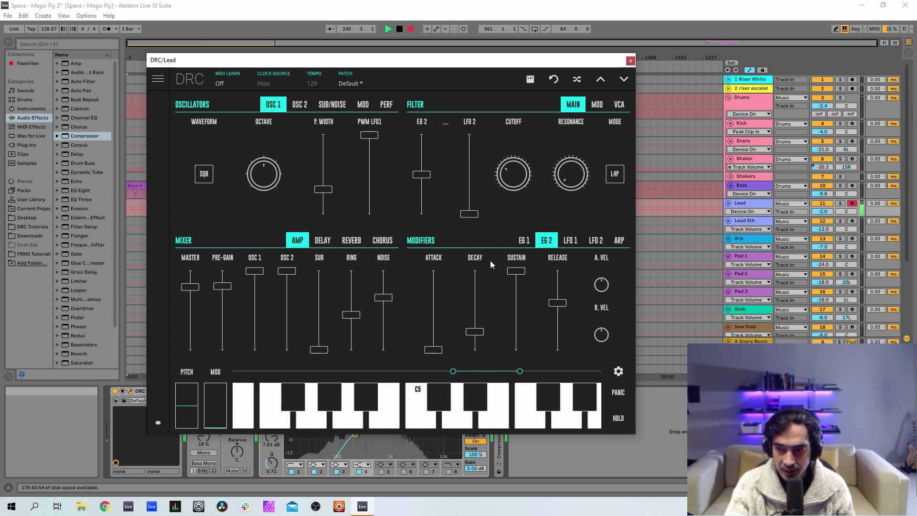
pyautogui.click(523, 240)
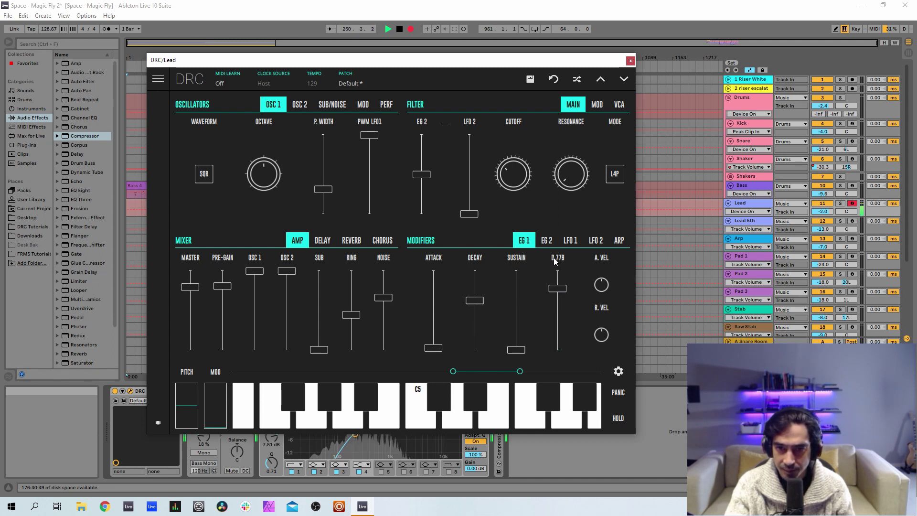
# Set the reverb's decay to about three quarters, damping to about two thirds, and modulation and amount just above the midpoint.
pyautogui.click(360, 243)
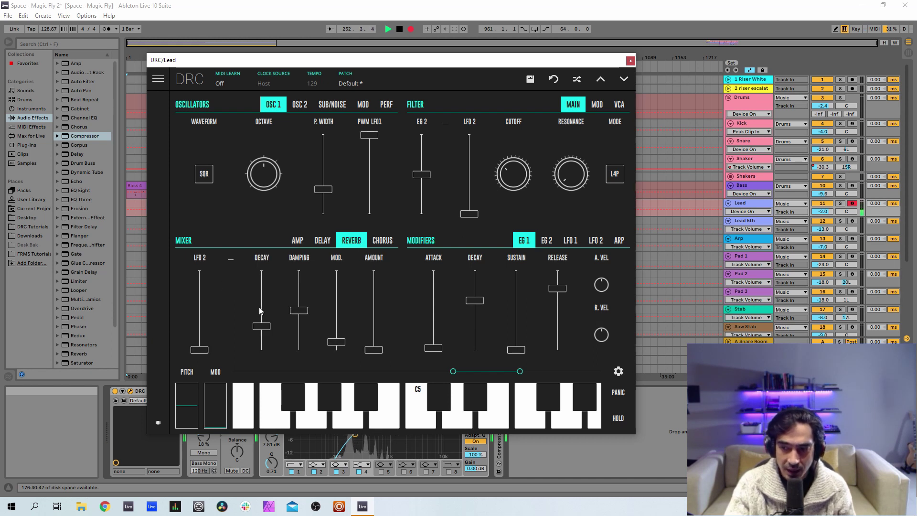
pyautogui.moveTo(261, 326); pyautogui.dragTo(328, 299)
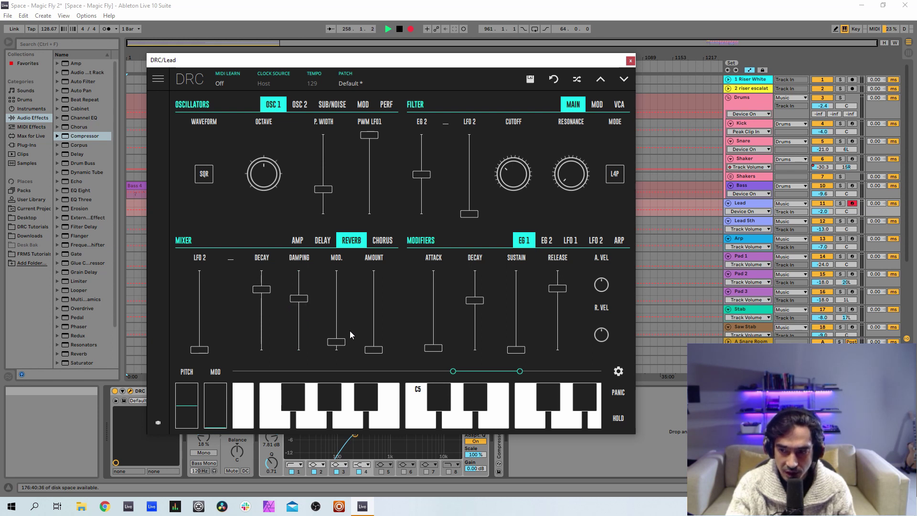
pyautogui.moveTo(336, 342); pyautogui.dragTo(383, 309)
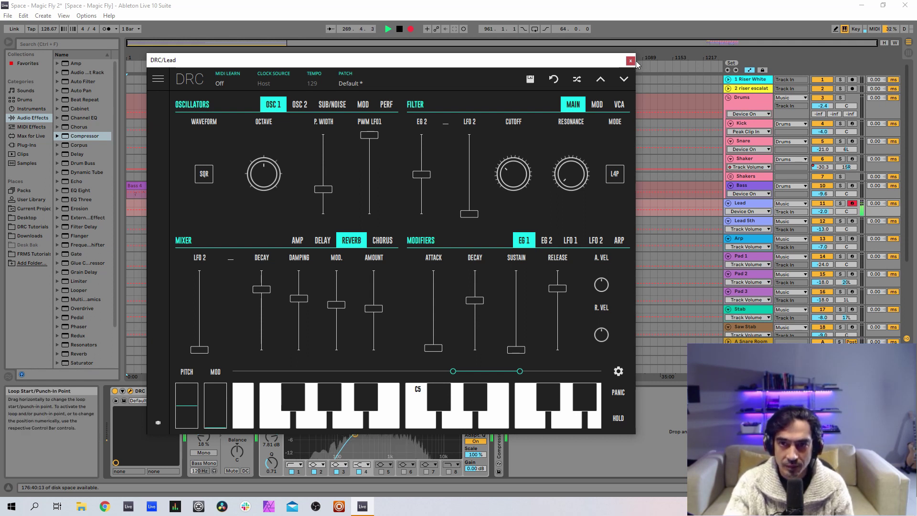
# Review the amp mixer levels and change the lead's voice mode from POLY to MONO.
pyautogui.click(296, 240)
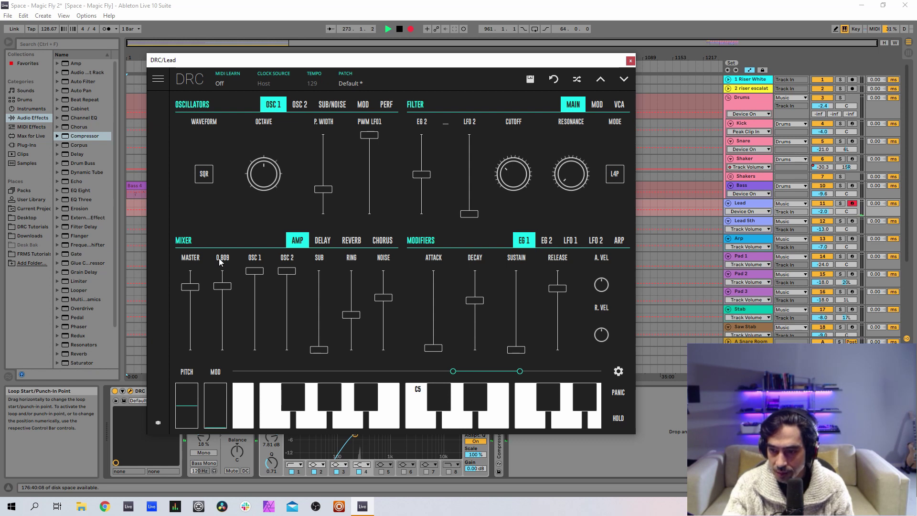
pyautogui.click(386, 104)
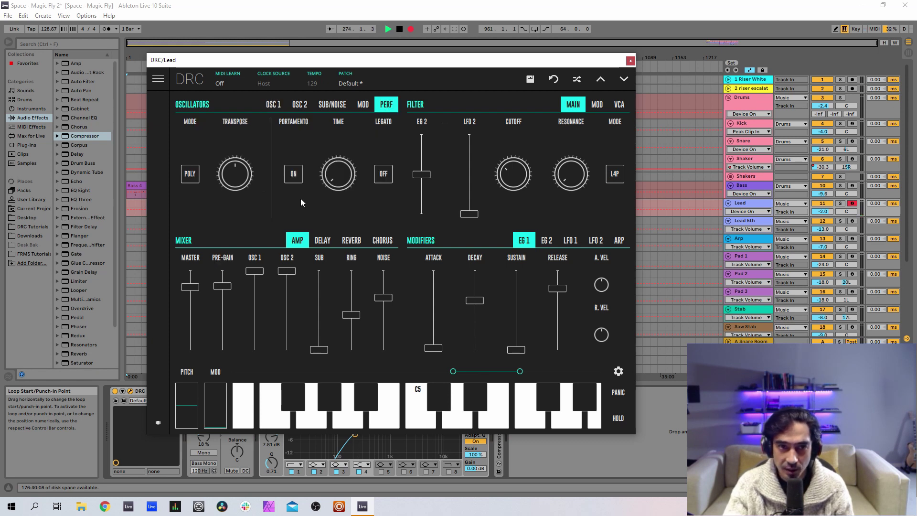
pyautogui.click(190, 174)
pyautogui.click(190, 174)
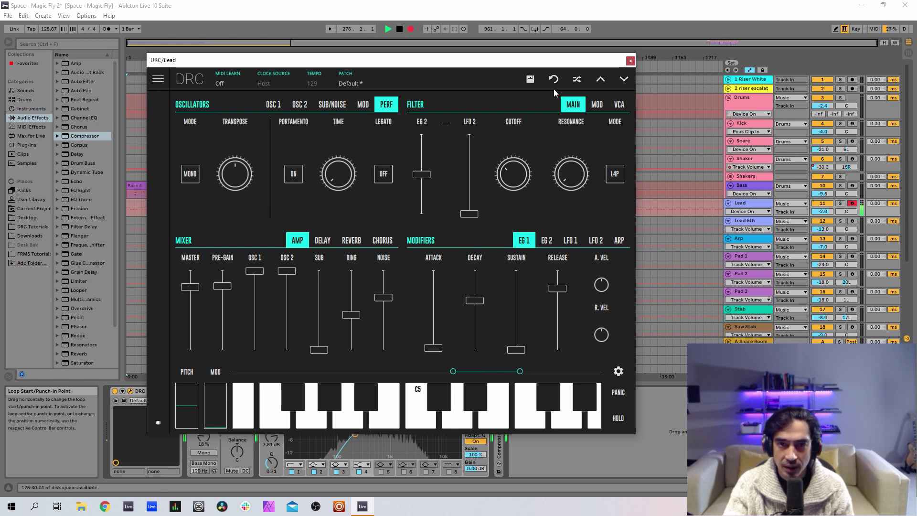
# Review the lead's filter modulation settings, close its synth window, and arm the Lead 5th track for recording.
pyautogui.click(597, 104)
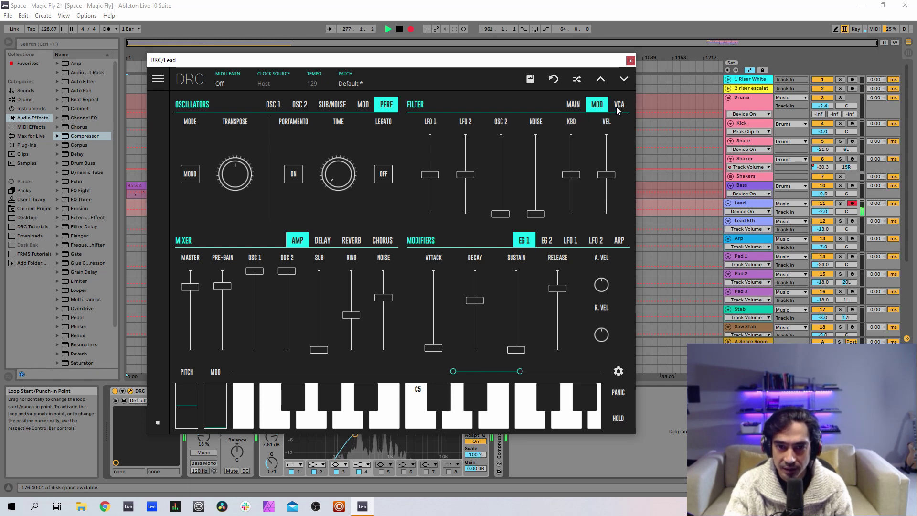
pyautogui.click(630, 61)
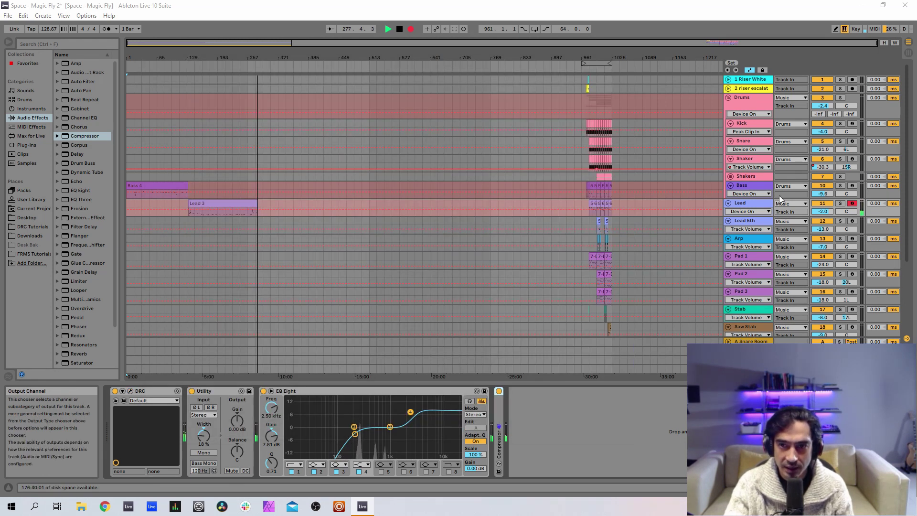
pyautogui.click(749, 226)
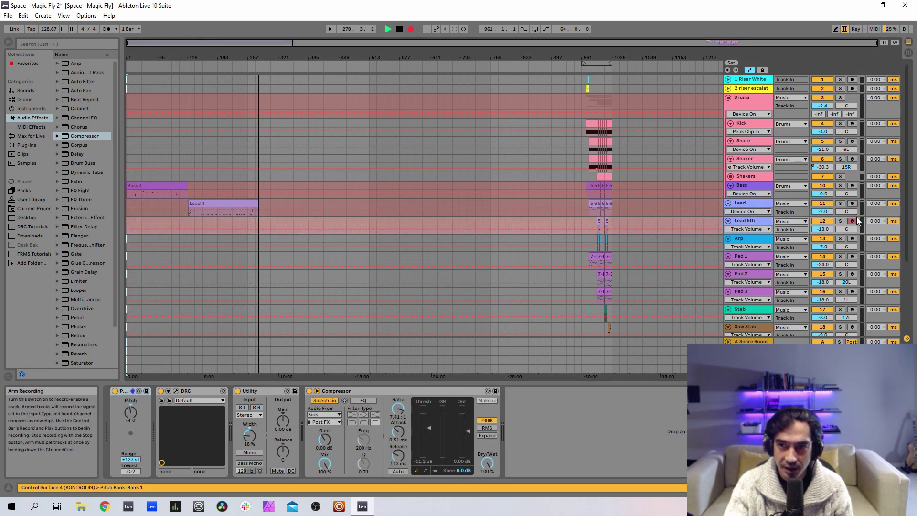
pyautogui.click(851, 221)
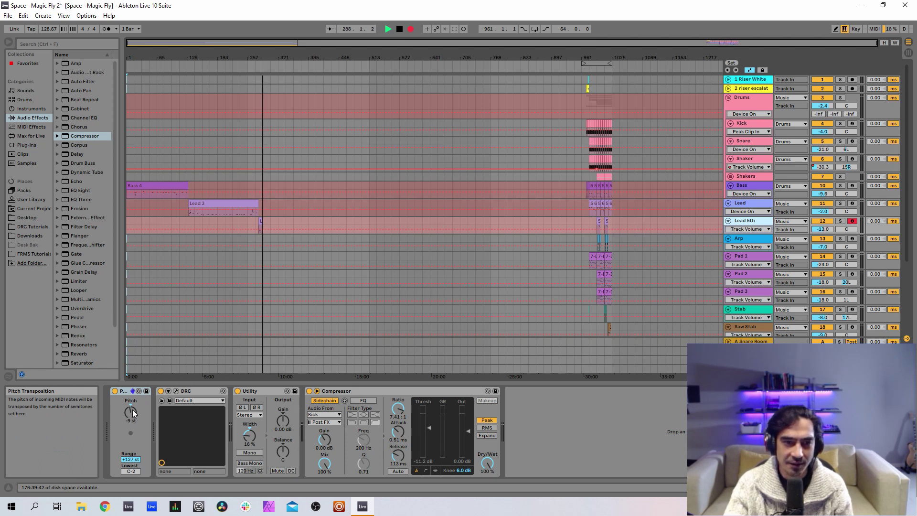
# Load the Default patch in the Lead 5th track's DRC and set oscillator 1's waveform to SINE.
pyautogui.click(176, 391)
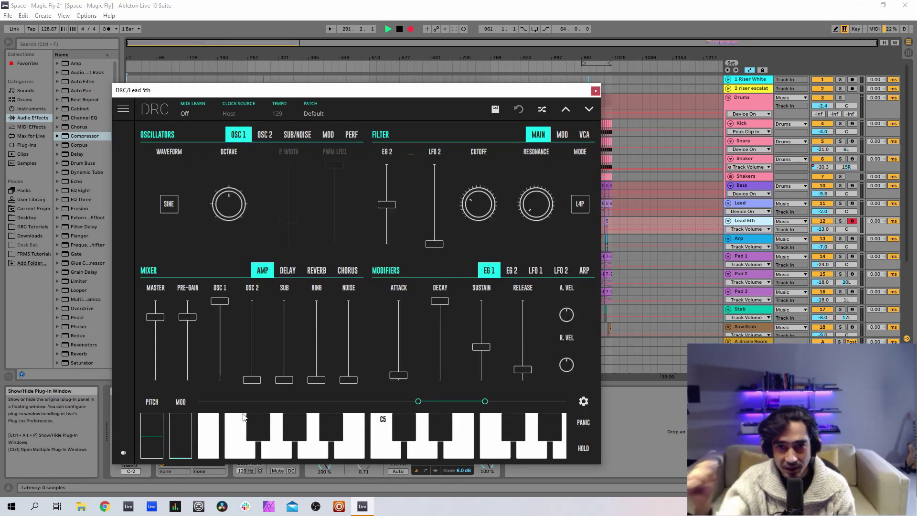
pyautogui.click(314, 113)
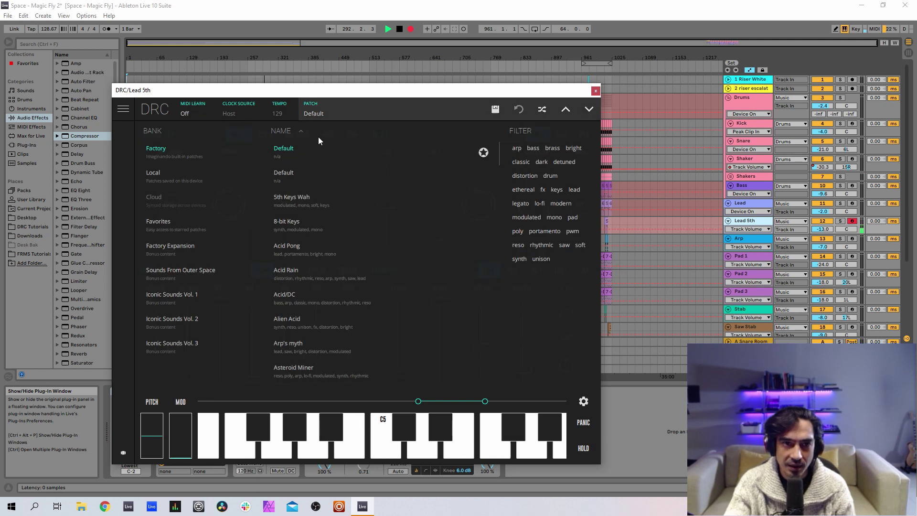
pyautogui.click(290, 174)
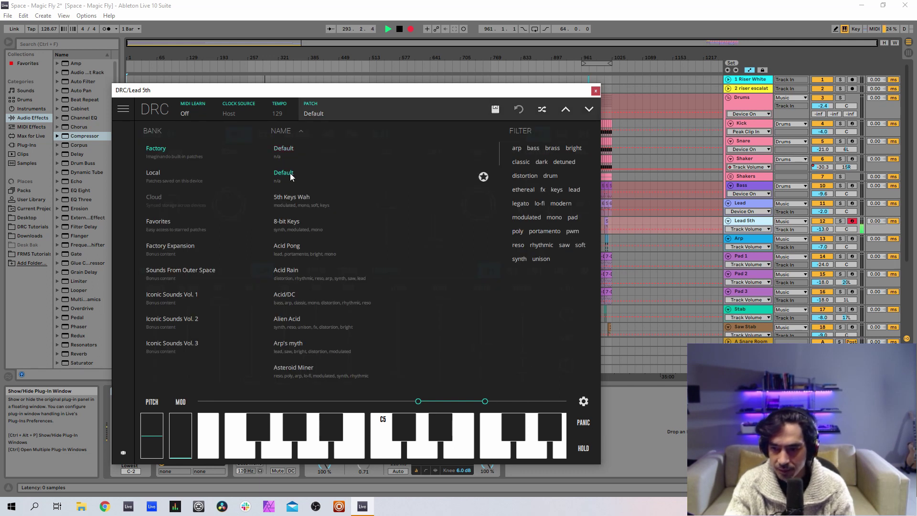
pyautogui.click(358, 109)
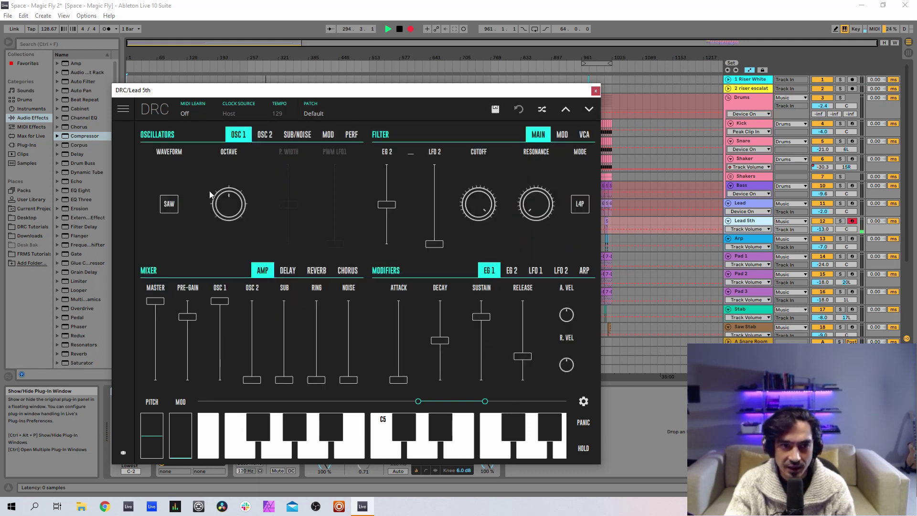
pyautogui.click(174, 206)
pyautogui.click(171, 224)
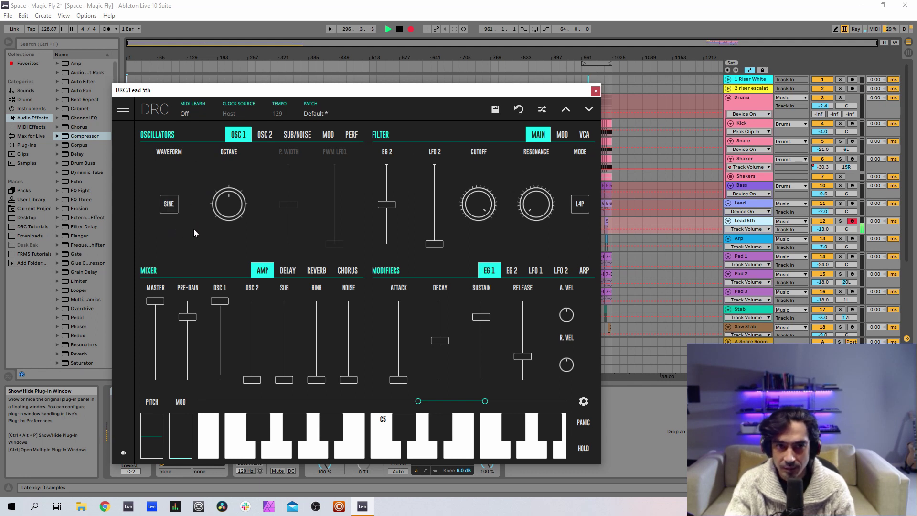
# Raise the LFO 1 oscillator modulation amount to about a quarter and lower the filter cutoff below the midpoint.
pyautogui.click(329, 134)
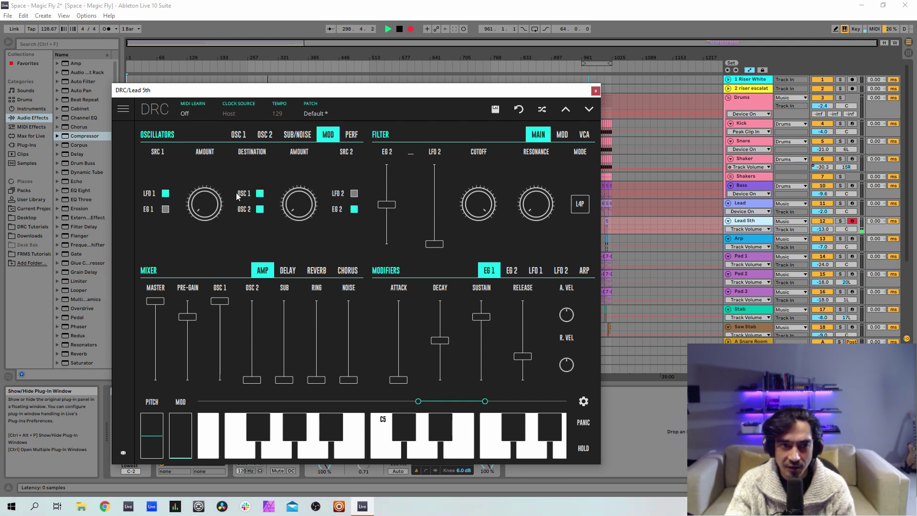
pyautogui.moveTo(212, 186); pyautogui.dragTo(241, 152)
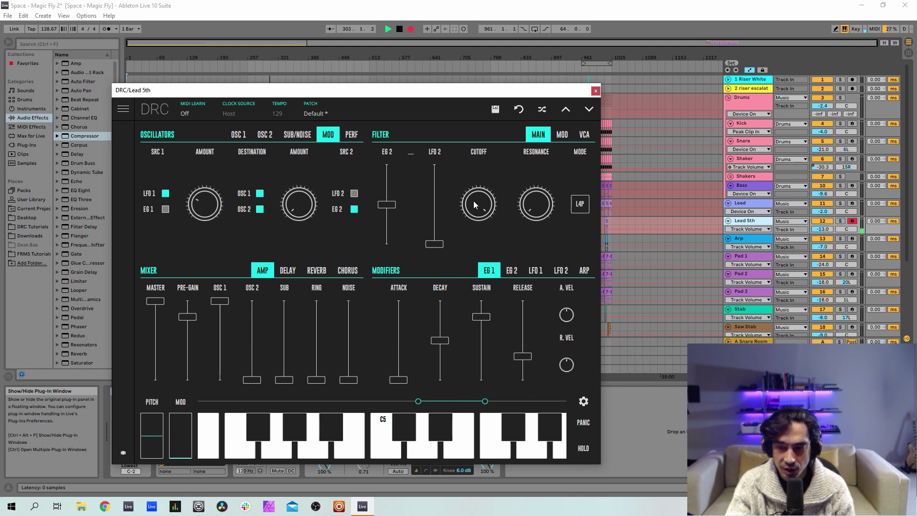
pyautogui.moveTo(474, 200); pyautogui.dragTo(468, 318)
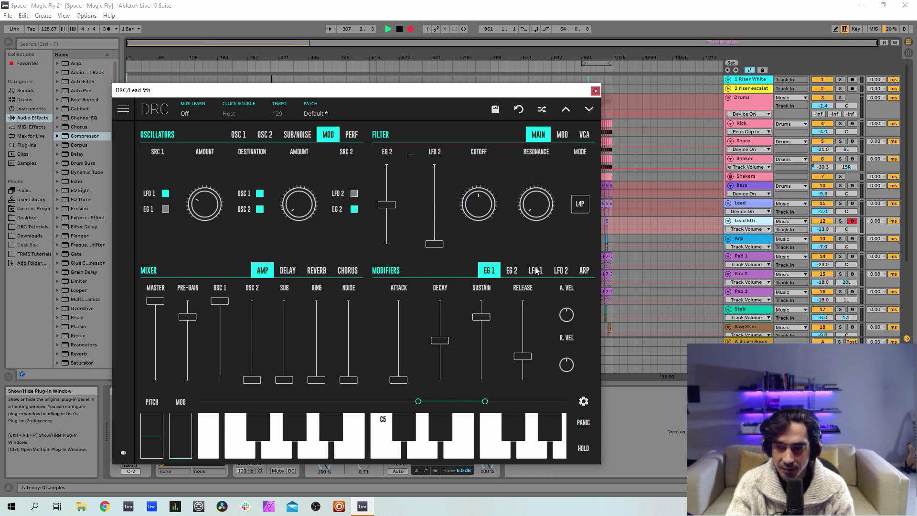
pyautogui.moveTo(466, 200); pyautogui.dragTo(526, 253)
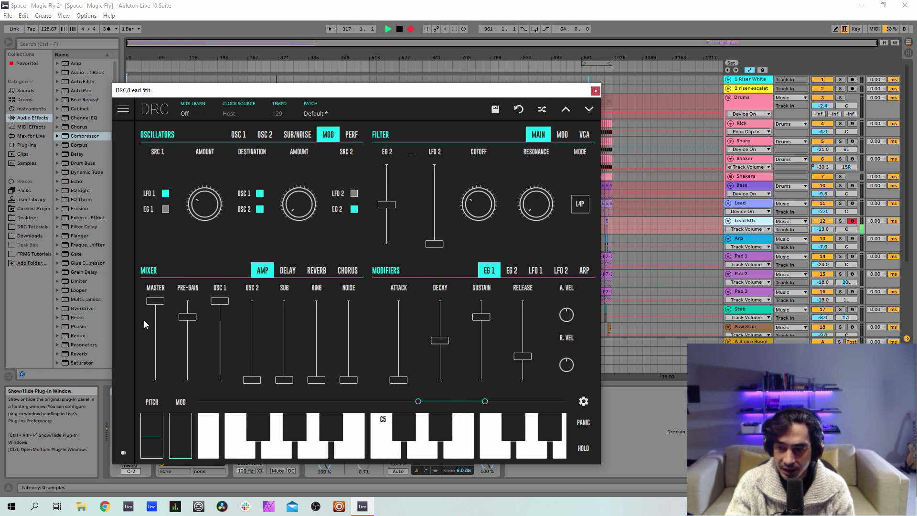
# Lower the master level to about four fifths, set EG 1's attack to about 0.060, and adjust its decay, sustain and release.
pyautogui.moveTo(151, 320); pyautogui.dragTo(165, 320)
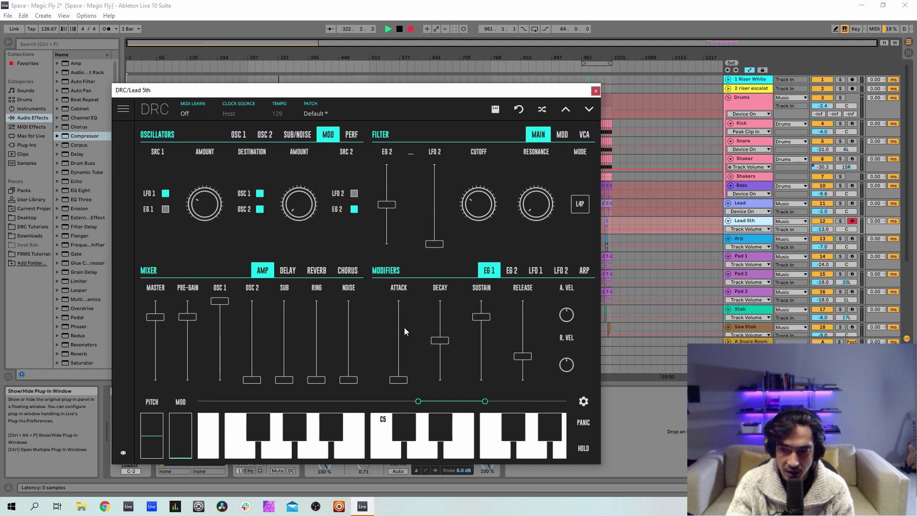
pyautogui.moveTo(404, 379); pyautogui.dragTo(407, 376)
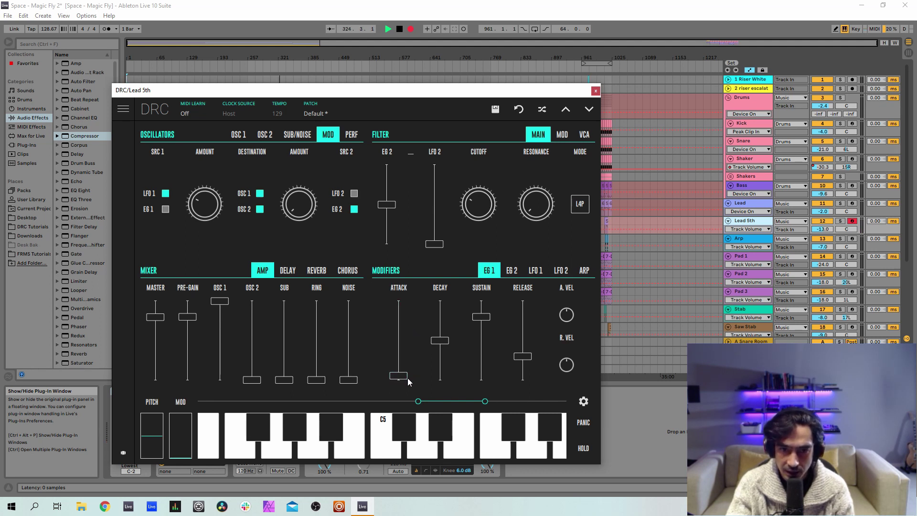
pyautogui.moveTo(401, 377); pyautogui.dragTo(402, 378)
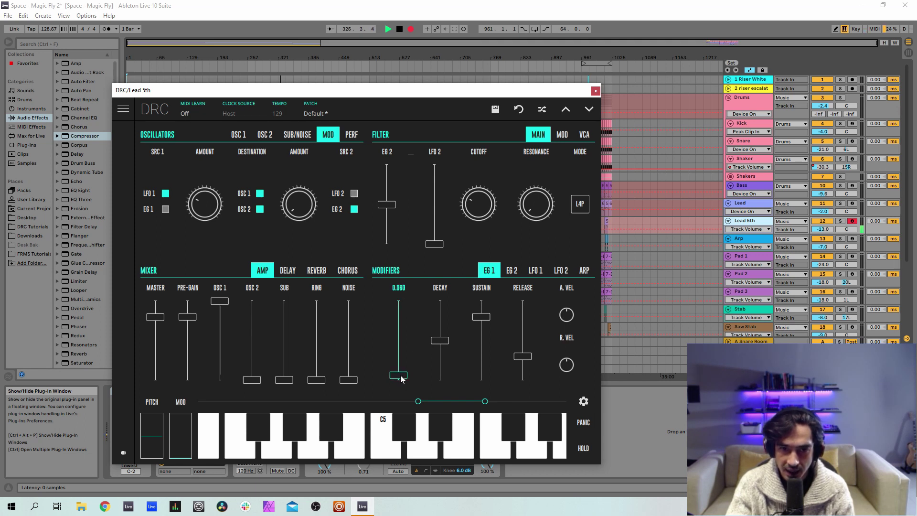
pyautogui.moveTo(440, 313); pyautogui.dragTo(523, 373)
# Set EG 2's sustain to maximum and its release to about the midpoint, keeping decay at about a quarter.
pyautogui.click(514, 271)
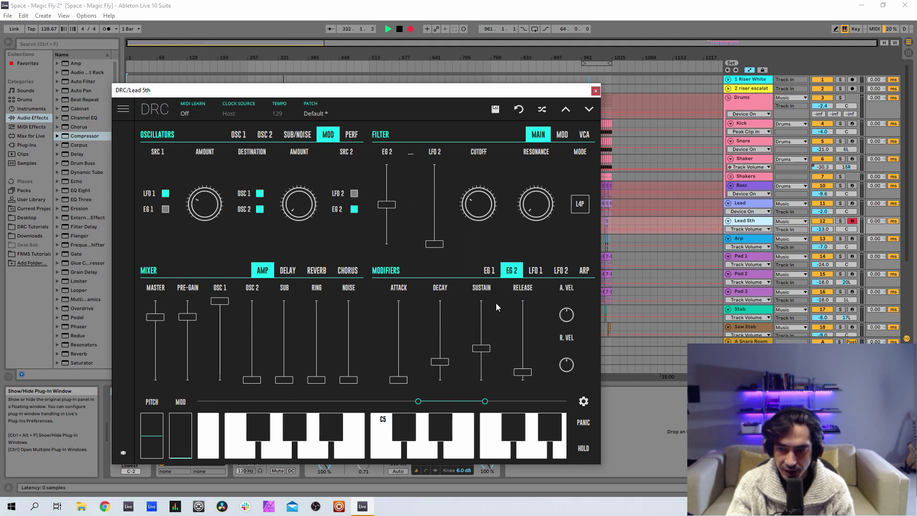
pyautogui.moveTo(441, 368)
pyautogui.mouseDown()
pyautogui.moveTo(440, 356)
pyautogui.moveTo(444, 365)
pyautogui.mouseUp()
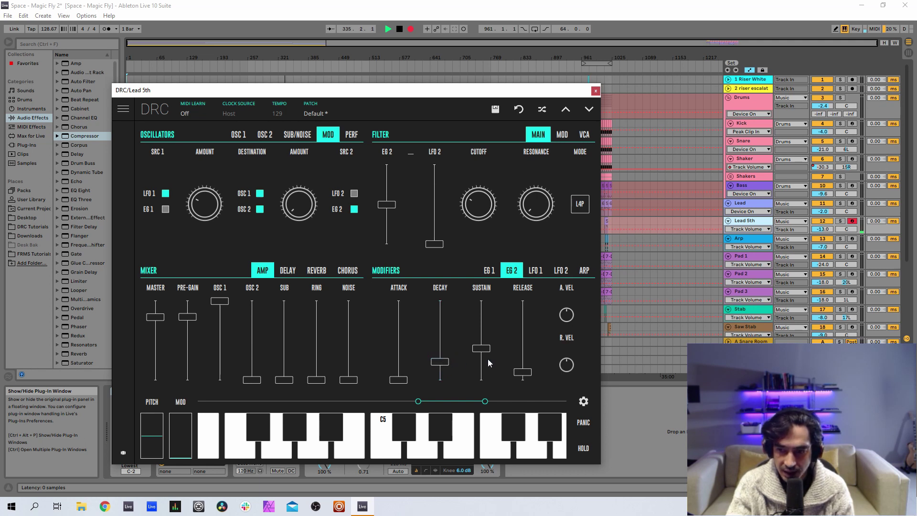
pyautogui.moveTo(480, 328); pyautogui.dragTo(481, 296)
pyautogui.moveTo(524, 371); pyautogui.dragTo(528, 344)
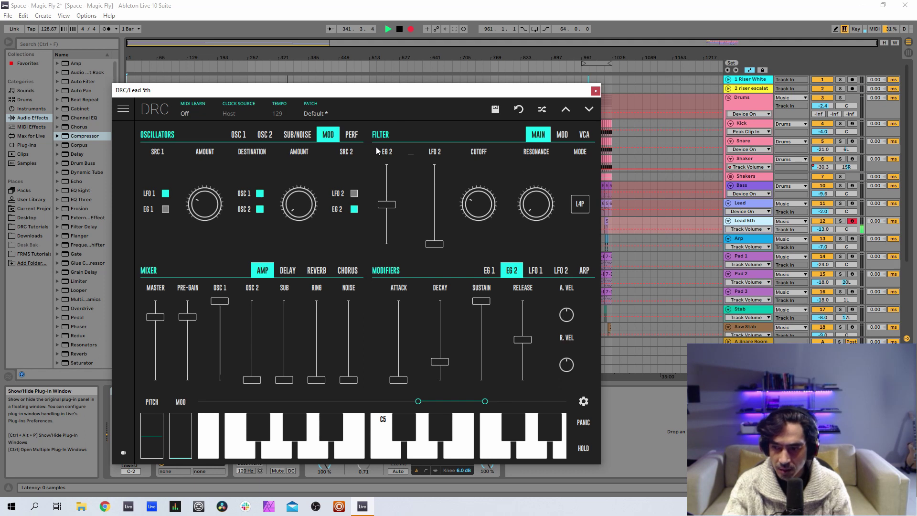
# Change the Lead 5th voice mode to MONO and close its synth window.
pyautogui.click(351, 134)
pyautogui.click(155, 198)
pyautogui.click(155, 208)
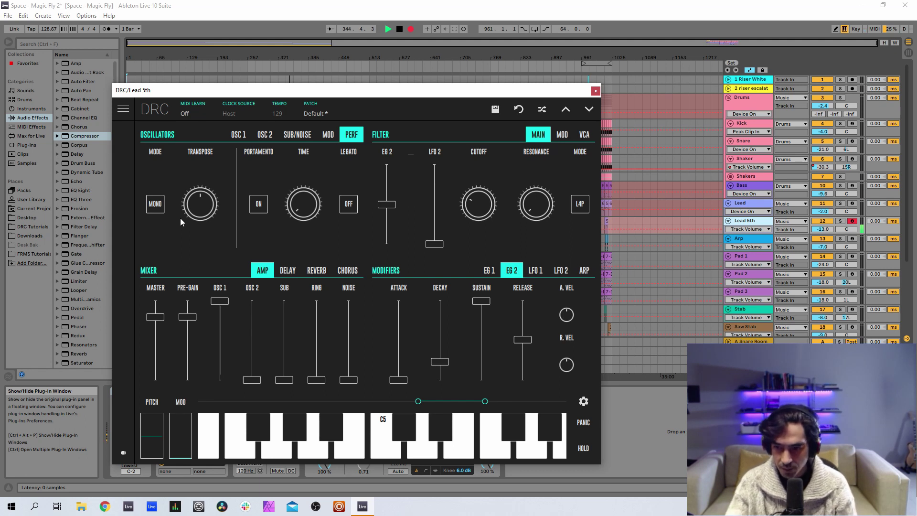
pyautogui.click(595, 91)
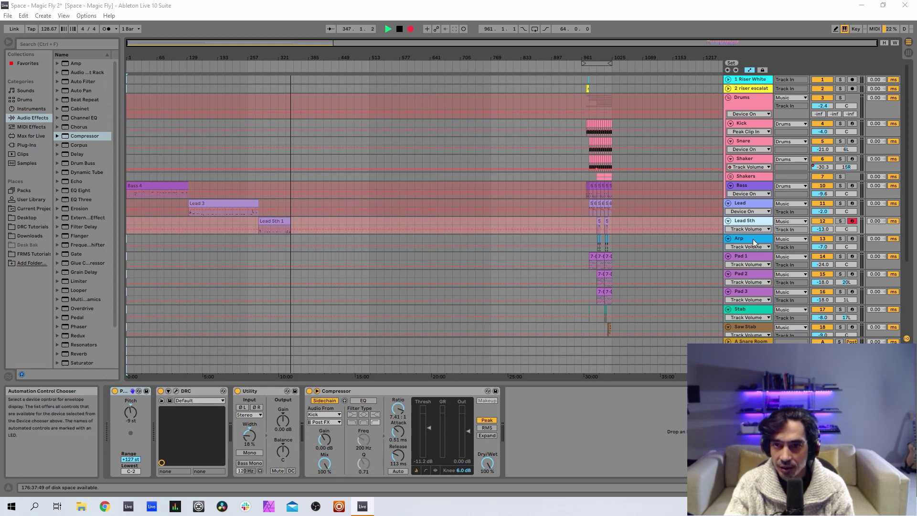
# Arm the Arp track, load the Default patch in its DRC, and set oscillator 1 to TRI with a raised octave.
pyautogui.click(883, 240)
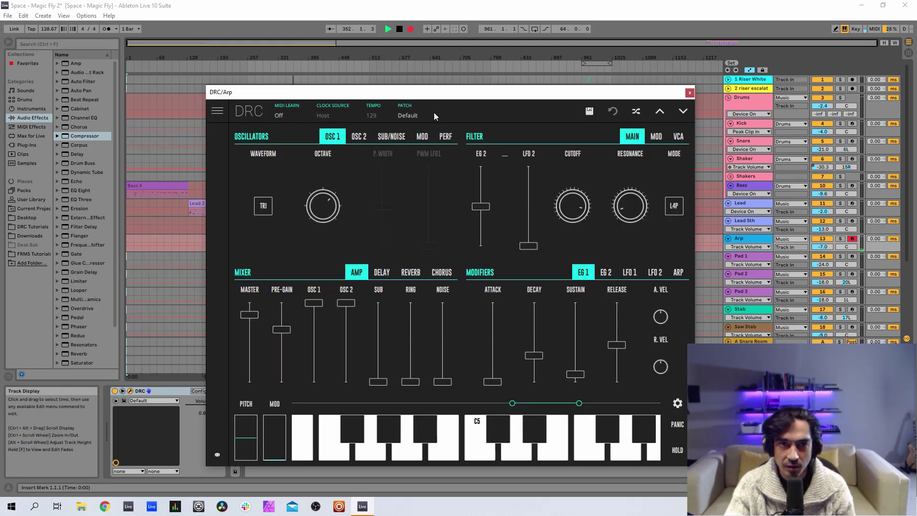
pyautogui.click(429, 112)
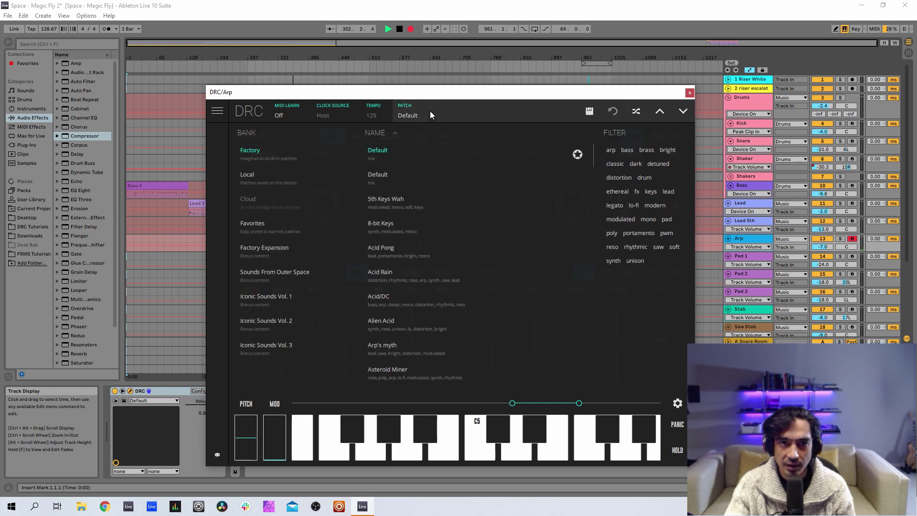
pyautogui.click(387, 177)
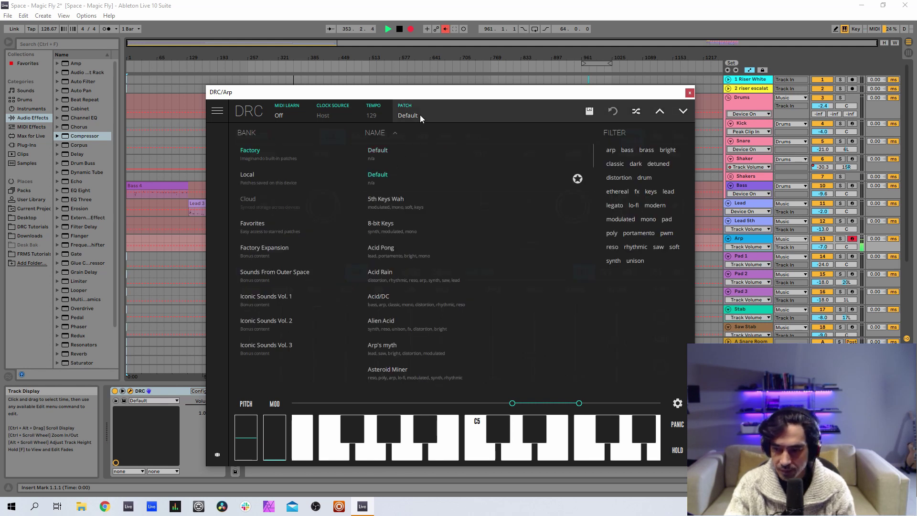
pyautogui.click(420, 114)
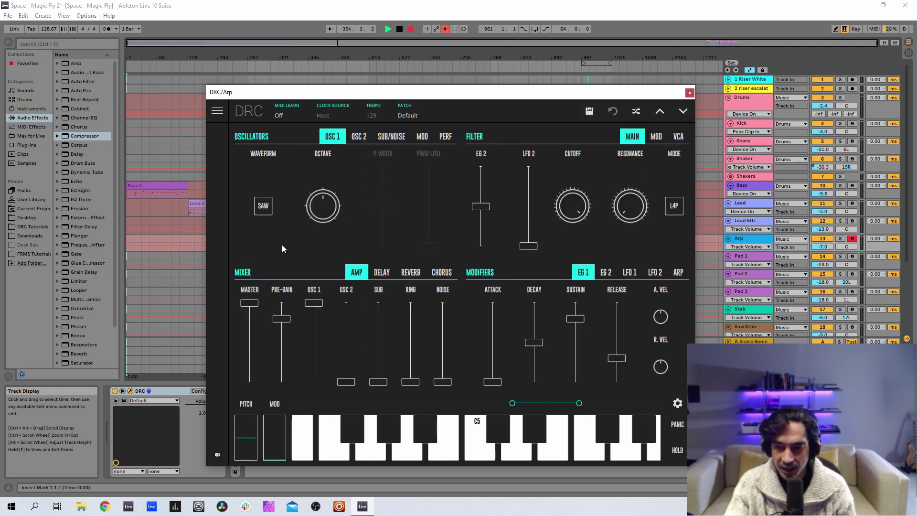
pyautogui.click(264, 209)
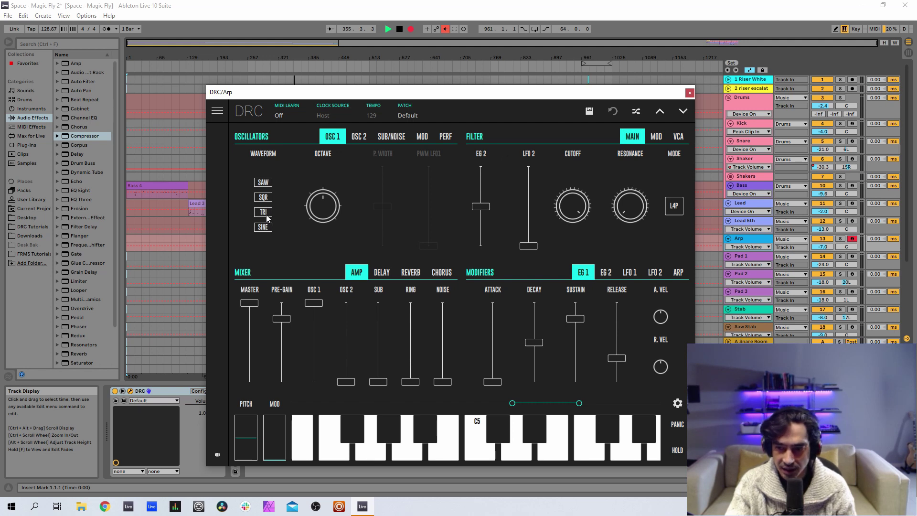
pyautogui.click(266, 215)
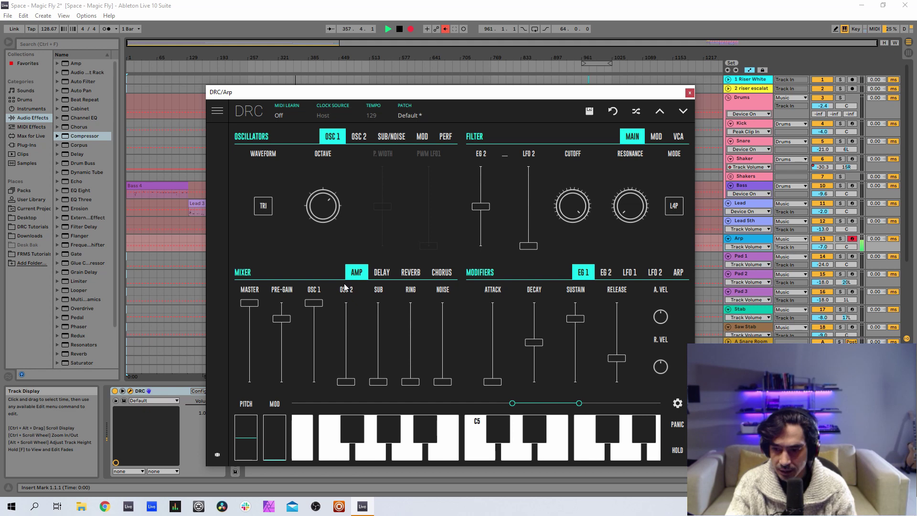
# Set oscillator 2's waveform to SINE, raise its octave above oscillator 1's, and set its fine tuning to about 0.288.
pyautogui.click(359, 136)
pyautogui.click(252, 209)
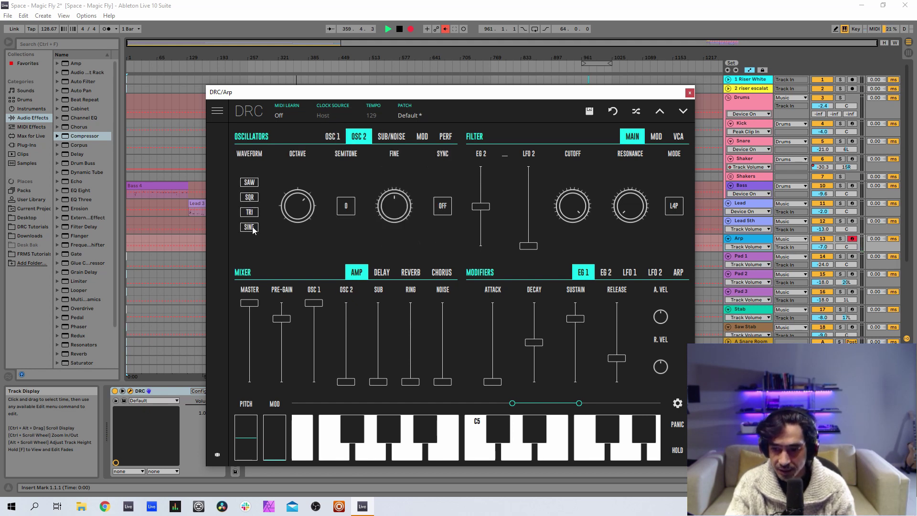
pyautogui.click(252, 228)
pyautogui.moveTo(287, 203)
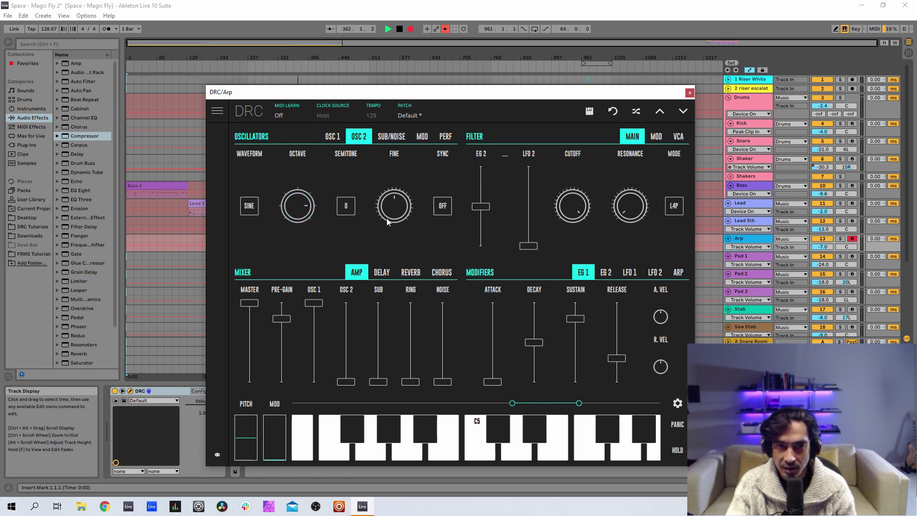
pyautogui.moveTo(387, 218); pyautogui.dragTo(381, 179)
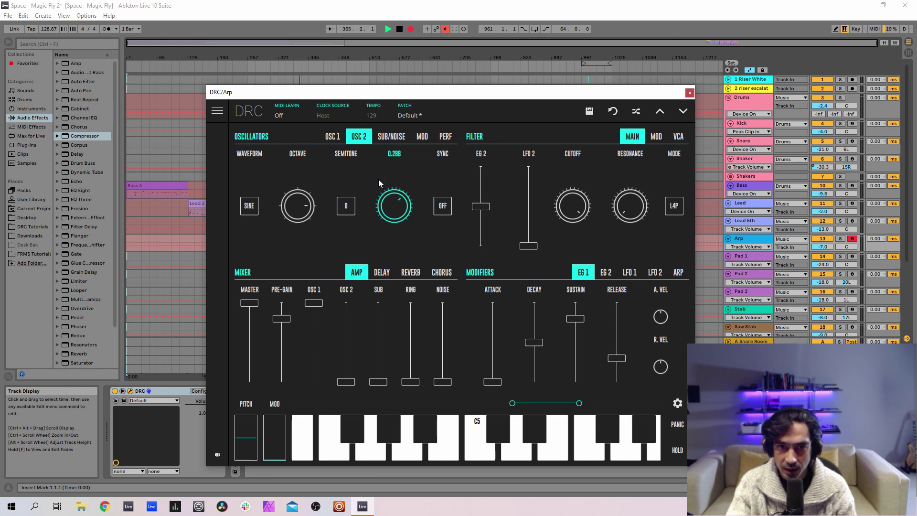
pyautogui.moveTo(381, 179); pyautogui.dragTo(381, 180)
# Set the arp's master level to about 0.85, pre-gain to about two thirds, and oscillator 2's level to maximum.
pyautogui.moveTo(250, 303)
pyautogui.mouseDown()
pyautogui.moveTo(249, 324)
pyautogui.moveTo(258, 319)
pyautogui.mouseUp()
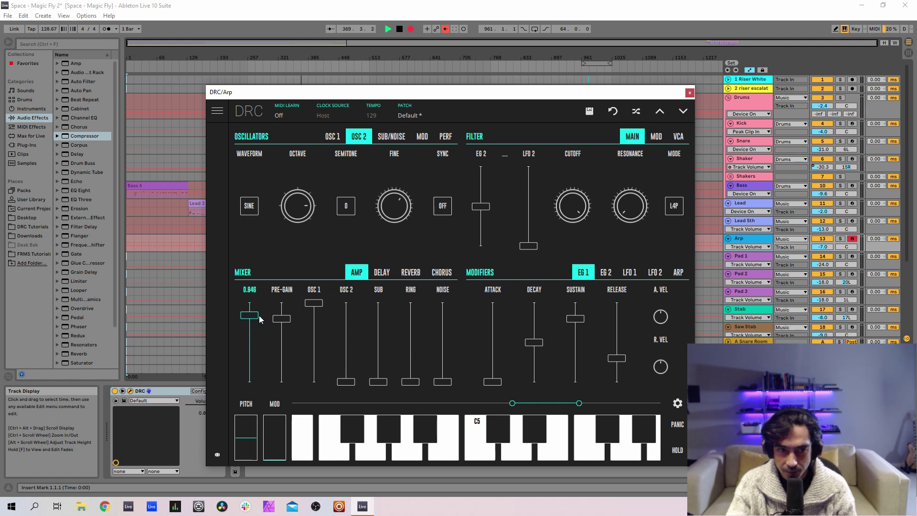
pyautogui.moveTo(263, 314); pyautogui.dragTo(259, 315)
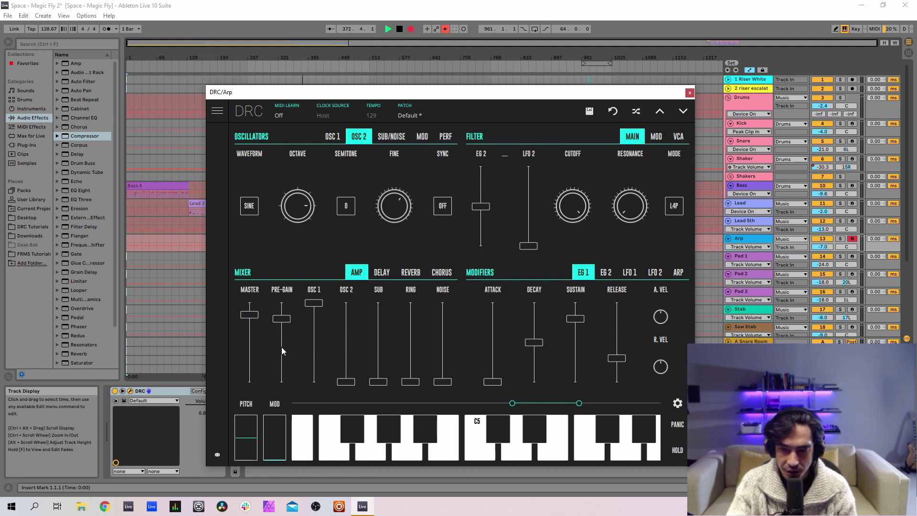
pyautogui.moveTo(282, 321); pyautogui.dragTo(286, 333)
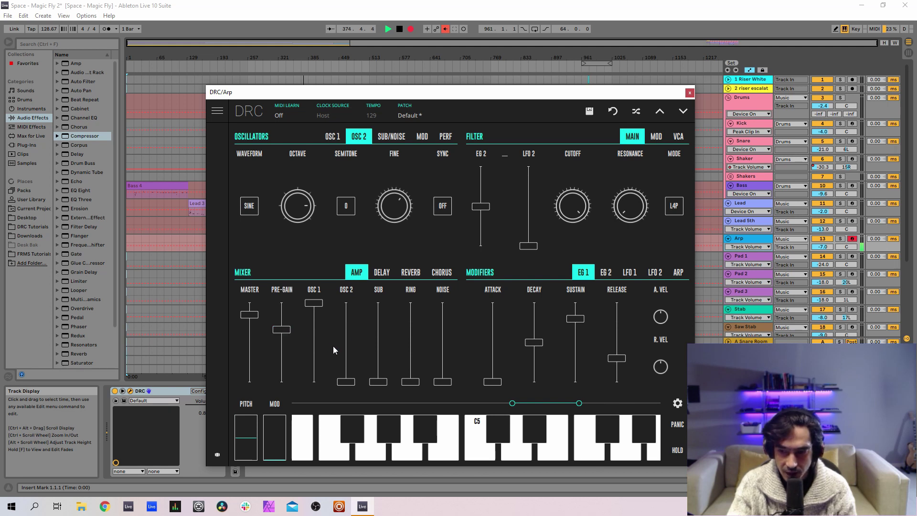
pyautogui.doubleClick(348, 337)
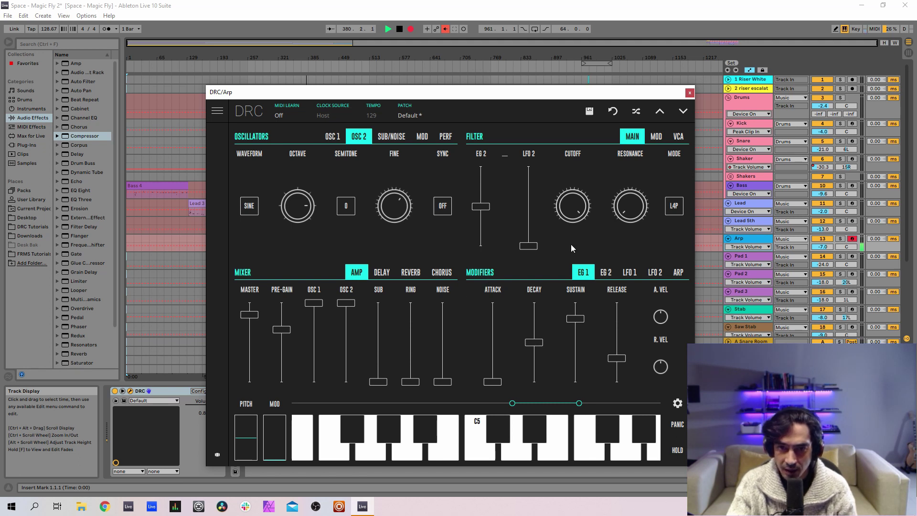
pyautogui.moveTo(486, 158)
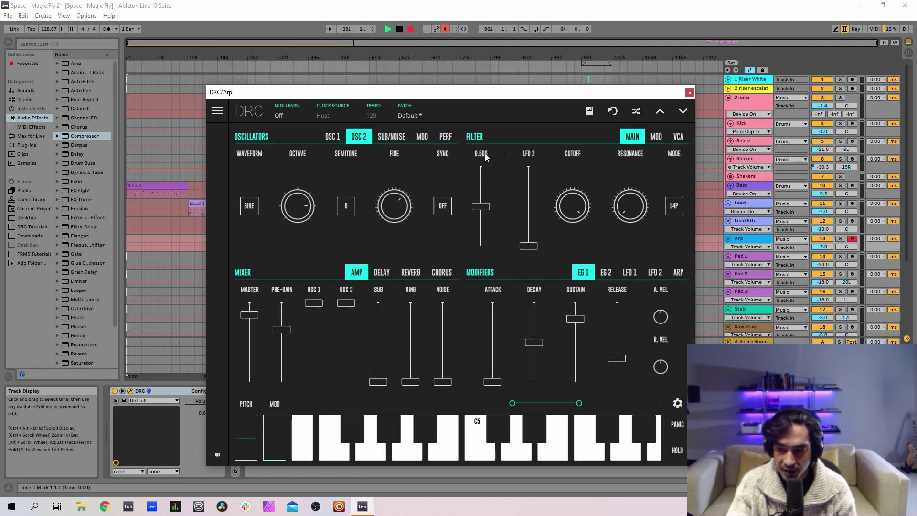
# Lower the arp's filter cutoff to about 0.86.
pyautogui.moveTo(589, 220); pyautogui.dragTo(602, 242)
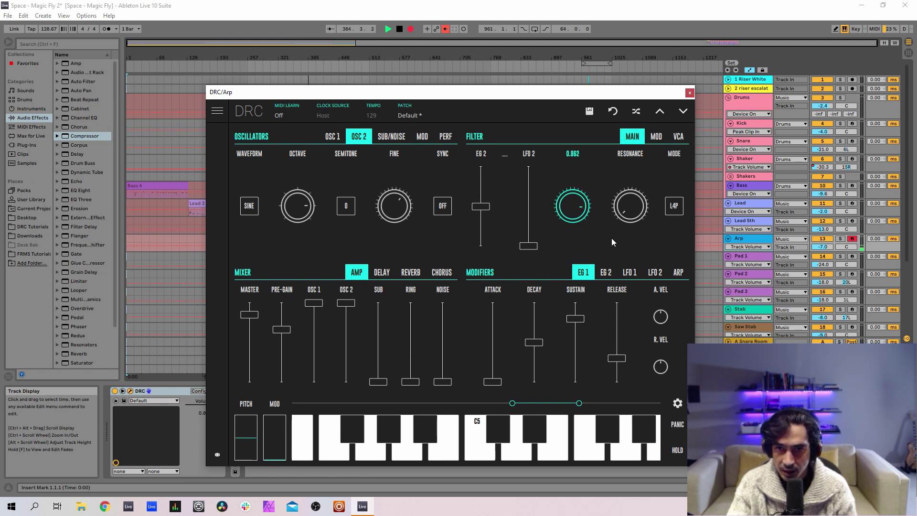
pyautogui.moveTo(619, 237); pyautogui.dragTo(619, 237)
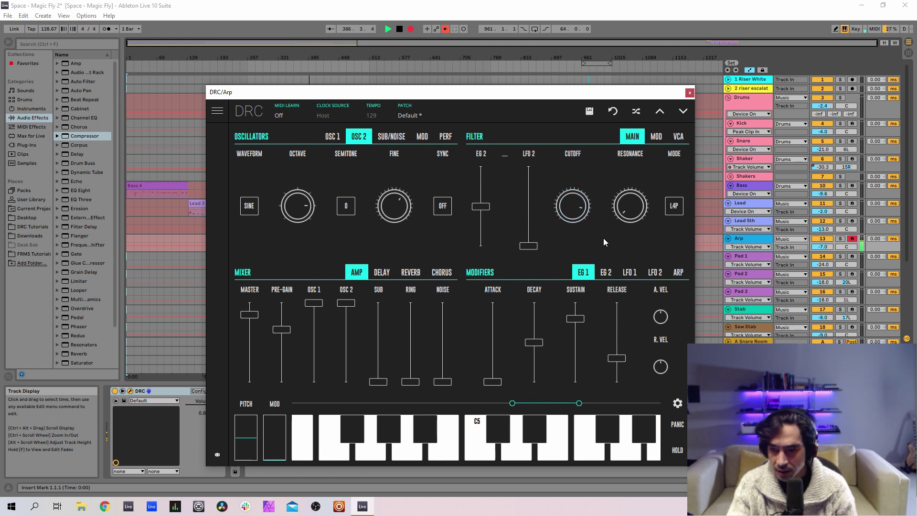
# Compare the edited arp sound with the factory Default patch and return to the edited version.
pyautogui.click(442, 113)
pyautogui.click(390, 154)
pyautogui.click(422, 114)
pyautogui.click(422, 114)
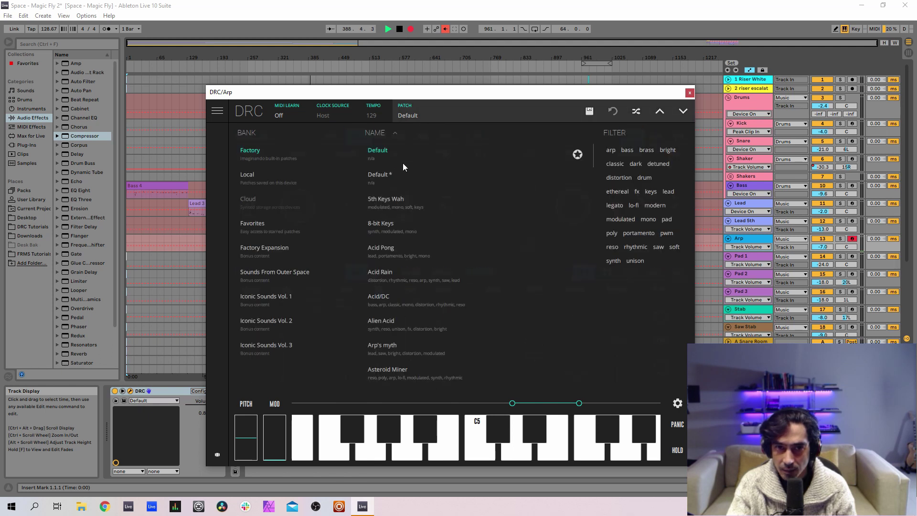
pyautogui.click(383, 176)
pyautogui.click(424, 119)
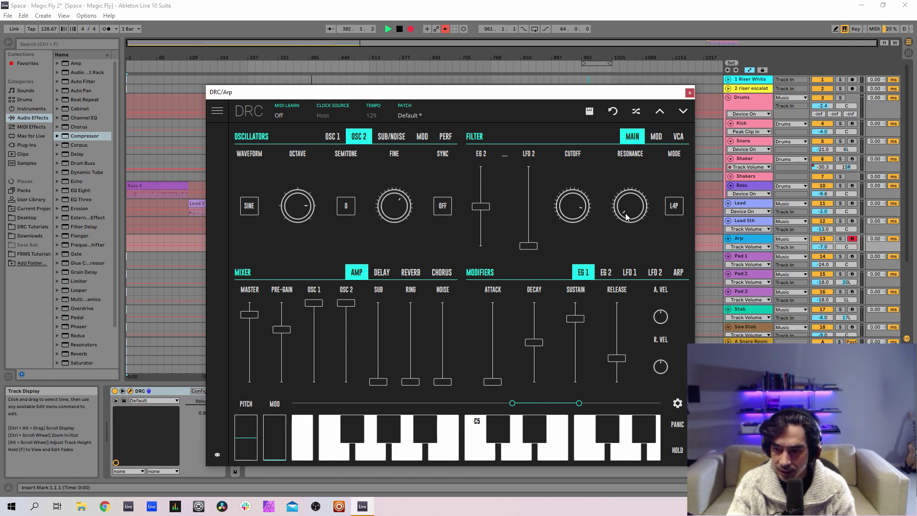
# Raise the arp's filter resonance slightly and set EG 1's decay to about a third, sustain near minimum, and release just under half.
pyautogui.moveTo(626, 217); pyautogui.dragTo(673, 203)
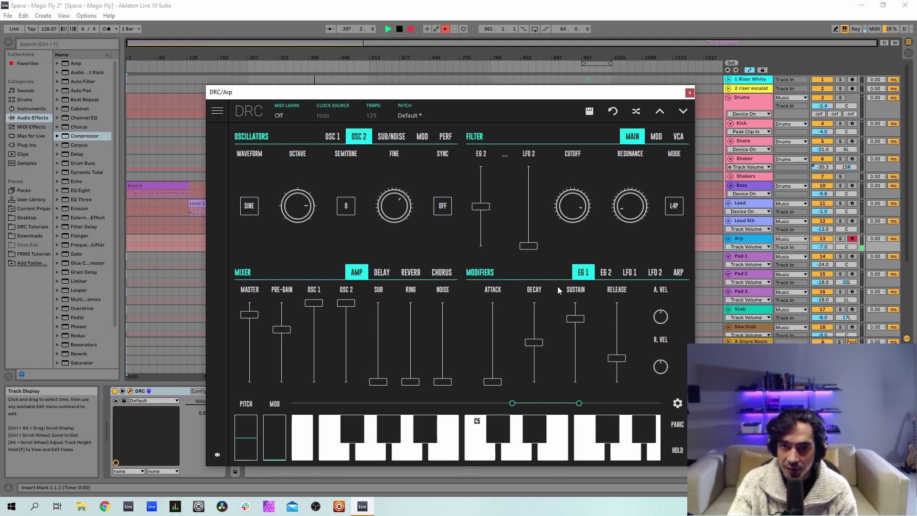
pyautogui.moveTo(533, 343); pyautogui.dragTo(623, 349)
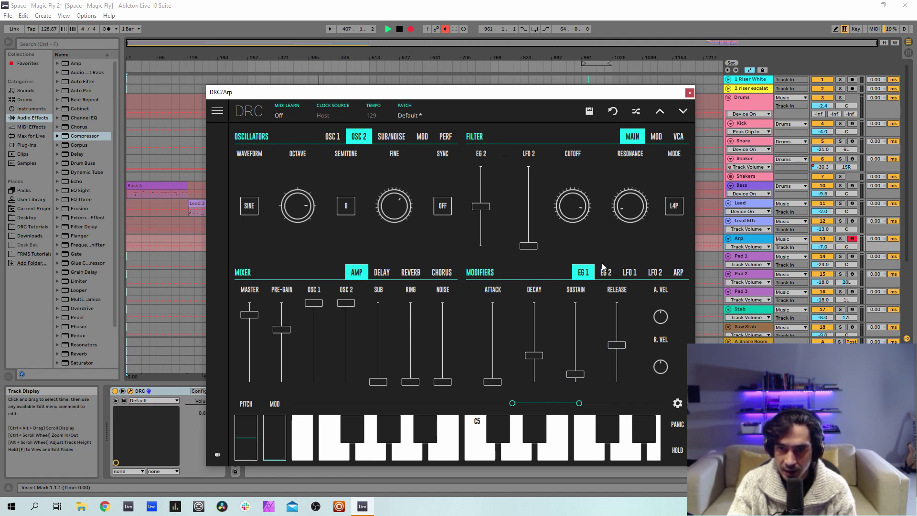
# Set EG 2's decay to just over a third, sustain to minimum, and release to about 0.4.
pyautogui.click(605, 273)
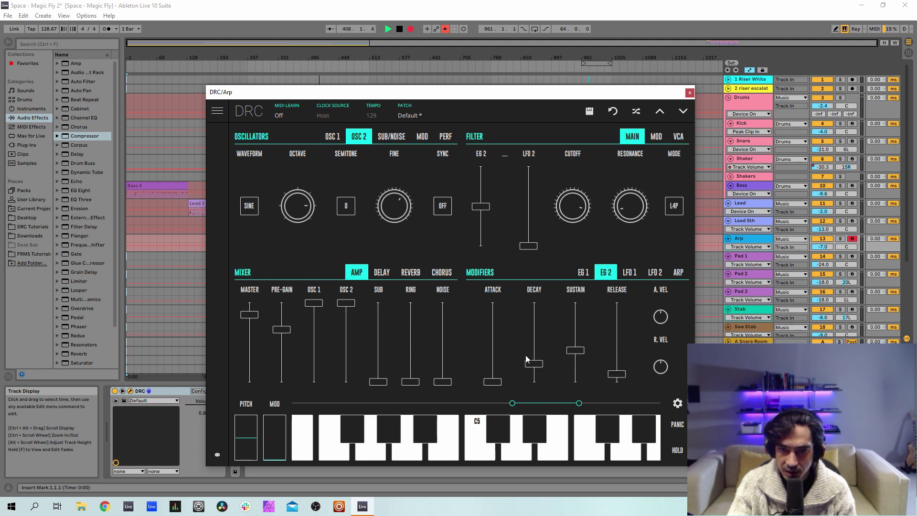
pyautogui.moveTo(534, 356); pyautogui.dragTo(537, 354)
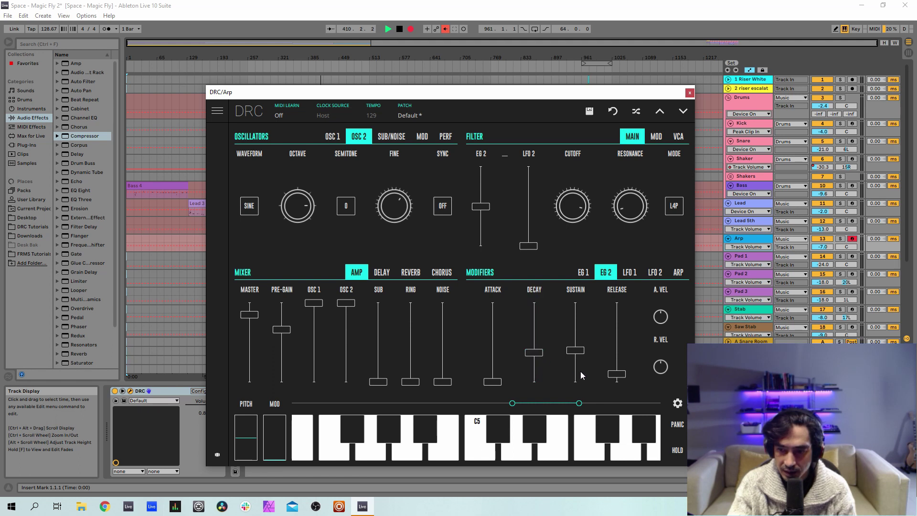
pyautogui.moveTo(578, 376); pyautogui.dragTo(577, 384)
pyautogui.moveTo(618, 351); pyautogui.dragTo(620, 353)
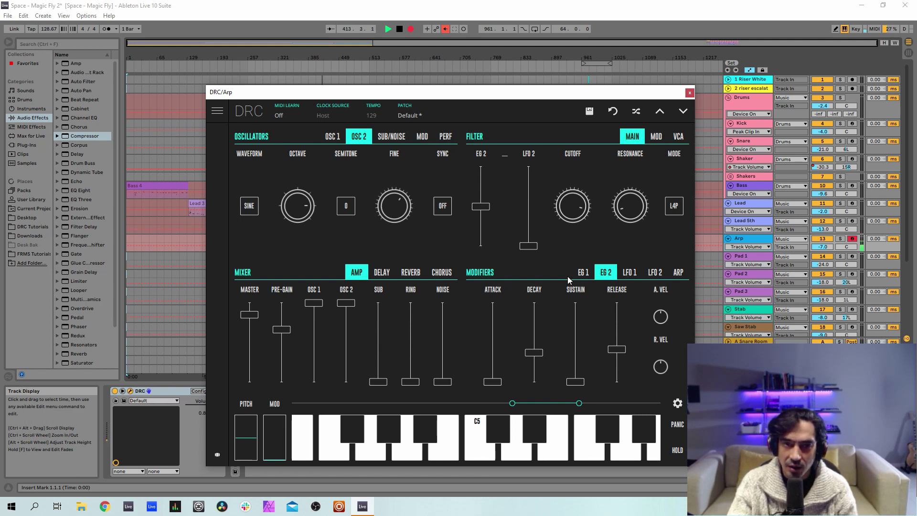
# Set the arp's reverb amount to about 0.4 and its reverb decay to about 0.7.
pyautogui.click(411, 275)
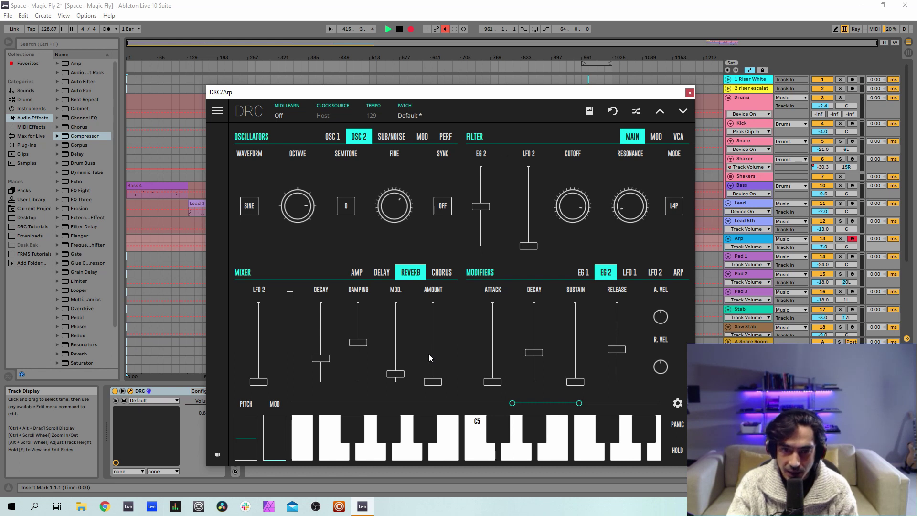
pyautogui.moveTo(430, 353); pyautogui.dragTo(444, 353)
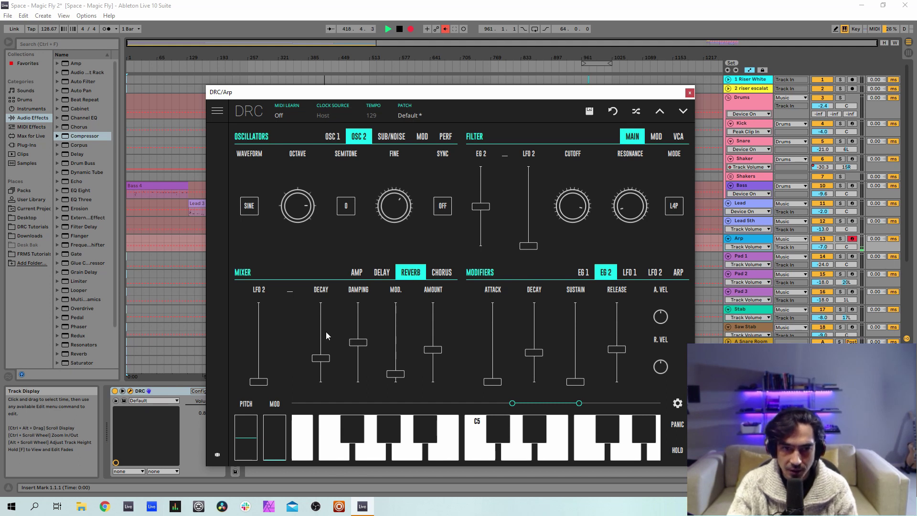
pyautogui.moveTo(322, 329); pyautogui.dragTo(333, 325)
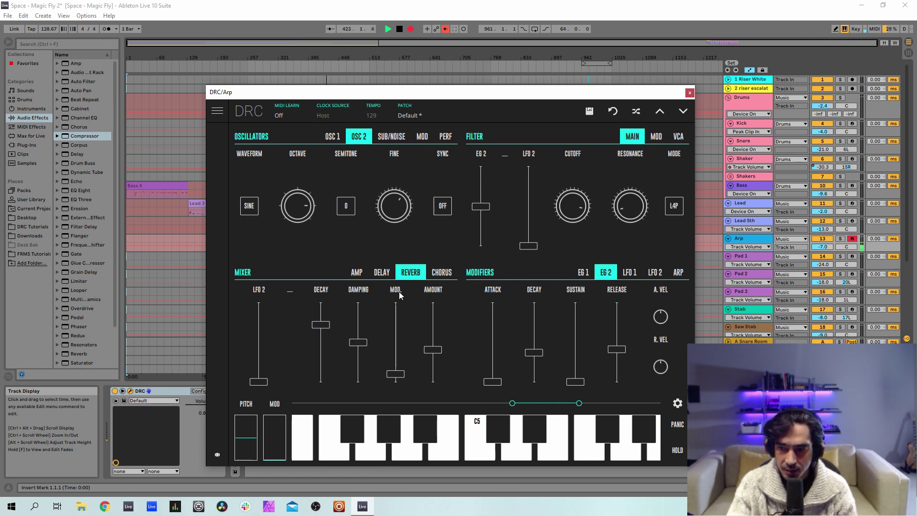
pyautogui.moveTo(399, 295); pyautogui.dragTo(399, 295)
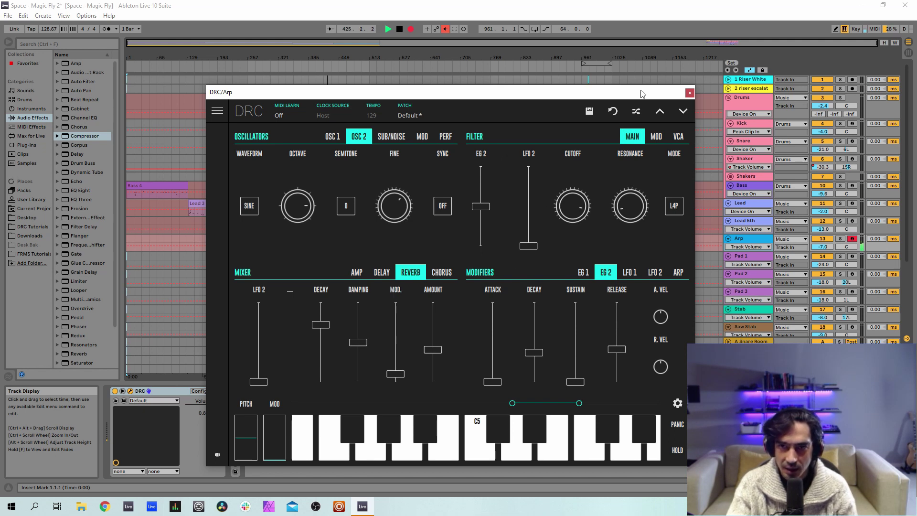
# Close the arp's synth window and arm the Pad 1 track for recording.
pyautogui.click(689, 94)
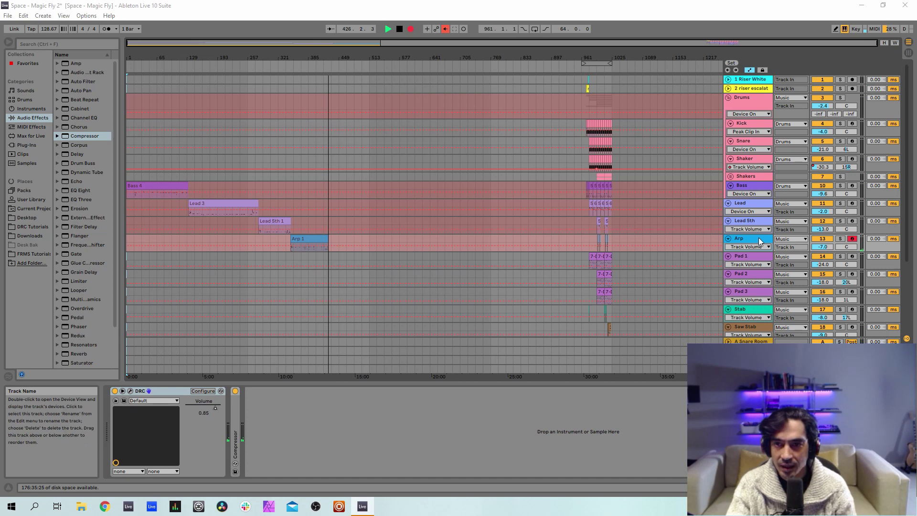
pyautogui.click(753, 257)
pyautogui.click(852, 257)
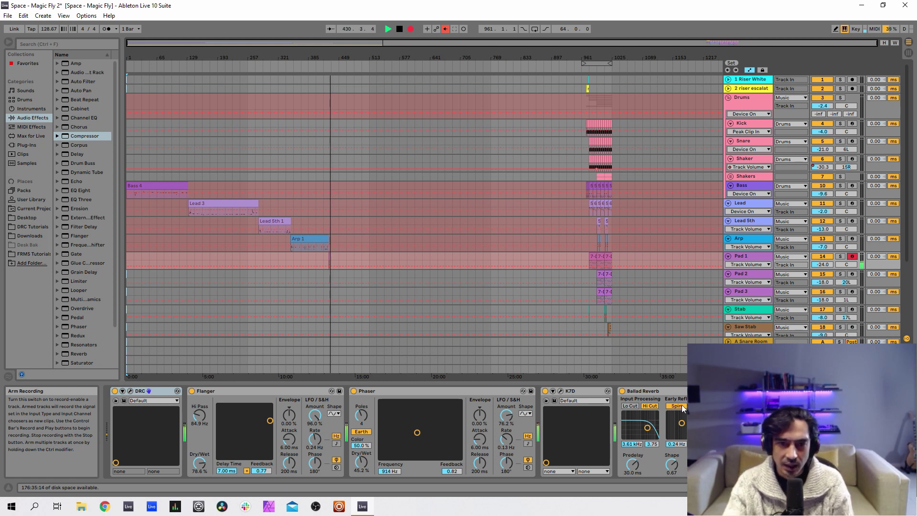
# Collapse Pad 1's Phaser, Flanger and Ballad Reverb devices and briefly expand its Compressor.
pyautogui.doubleClick(383, 390)
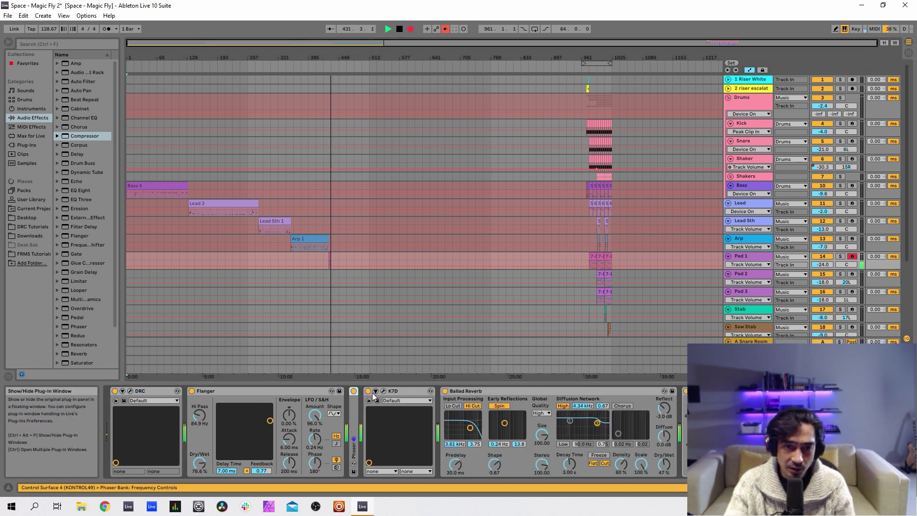
pyautogui.doubleClick(285, 391)
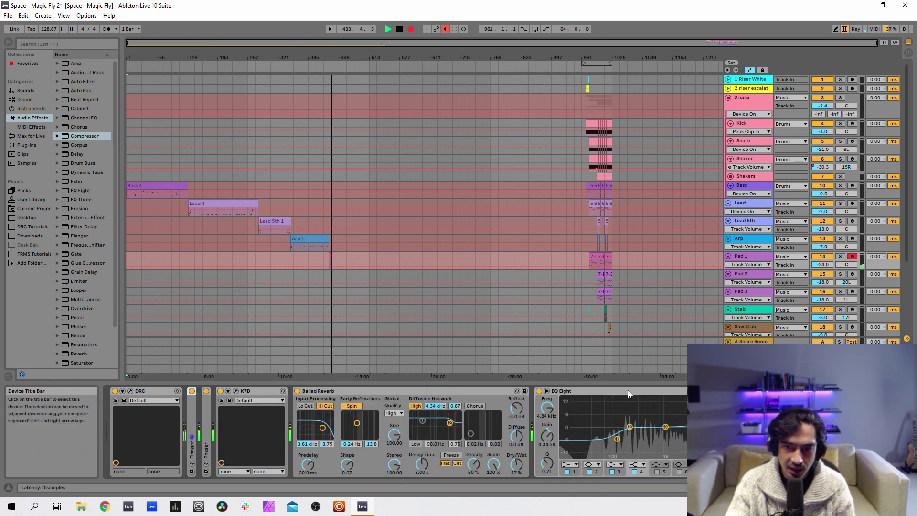
pyautogui.doubleClick(446, 391)
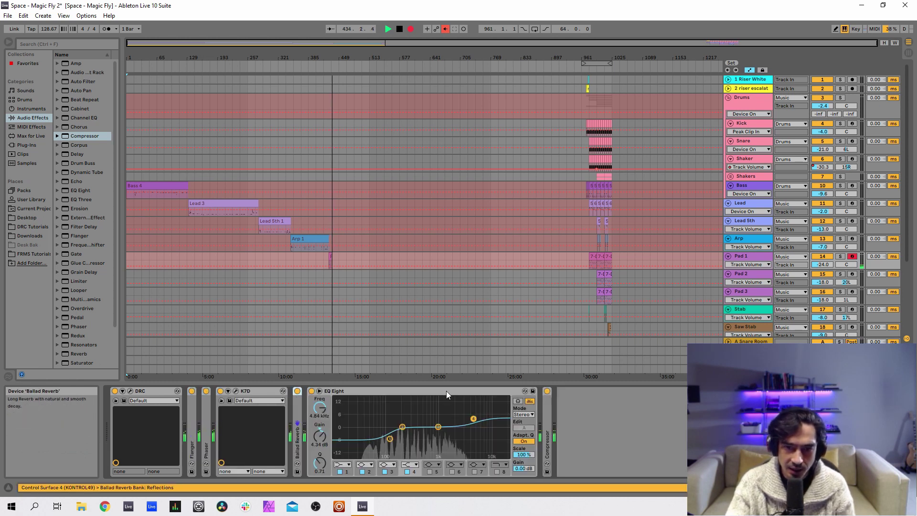
pyautogui.doubleClick(549, 417)
pyautogui.doubleClick(616, 390)
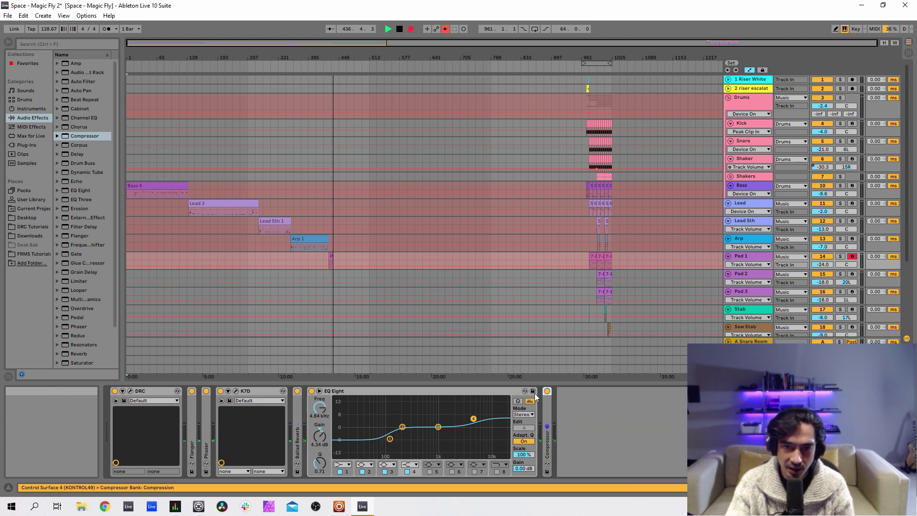
# Collapse EQ Eight and deactivate Ballad Reverb and the K7D delay in Pad 1's effect chain.
pyautogui.doubleClick(353, 390)
pyautogui.doubleClick(297, 408)
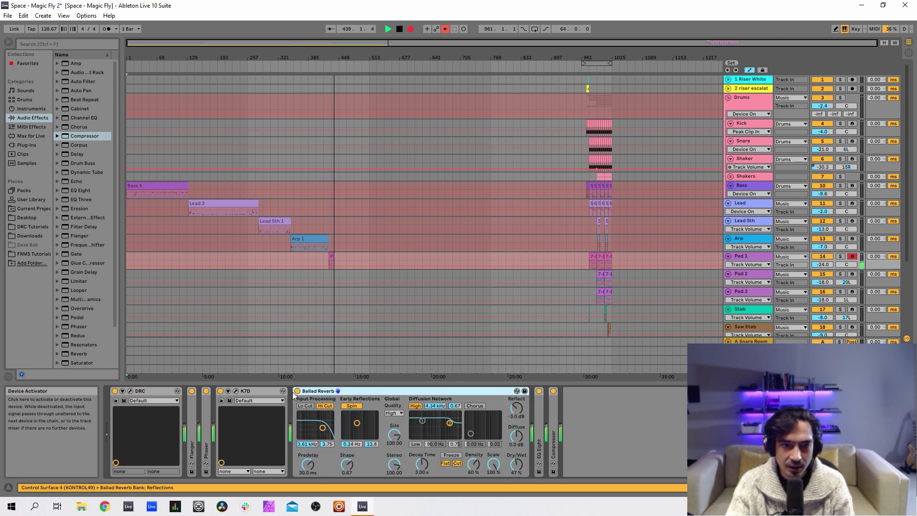
pyautogui.click(298, 391)
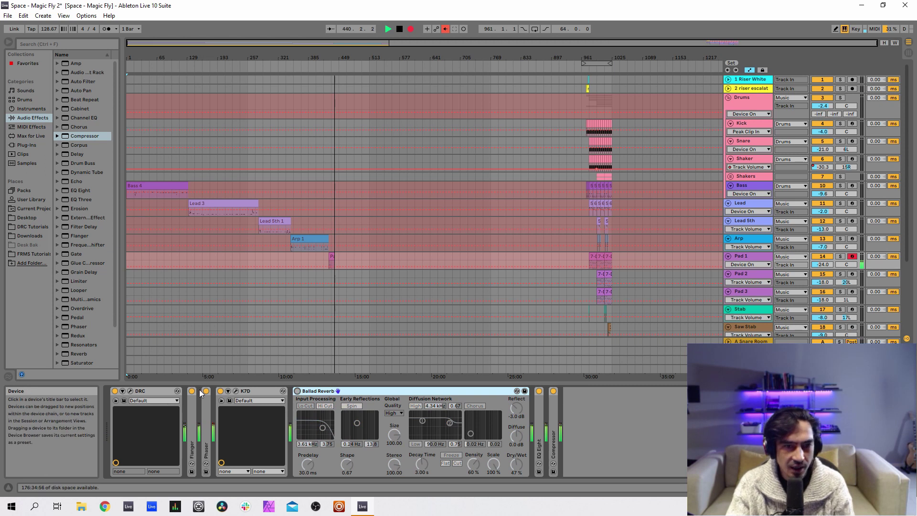
pyautogui.click(220, 391)
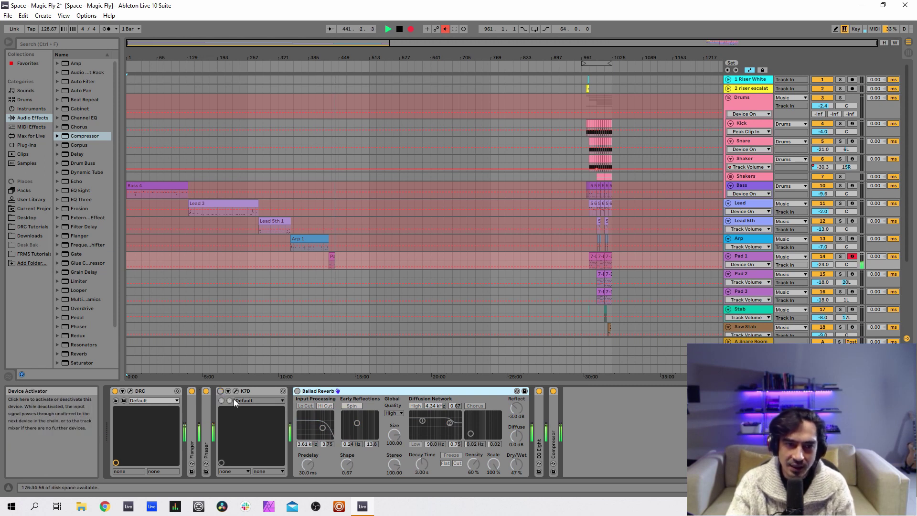
# Review Pad 1's K7D delay settings, set its low-pass filter to 6423 Hz, and close its window.
pyautogui.click(236, 390)
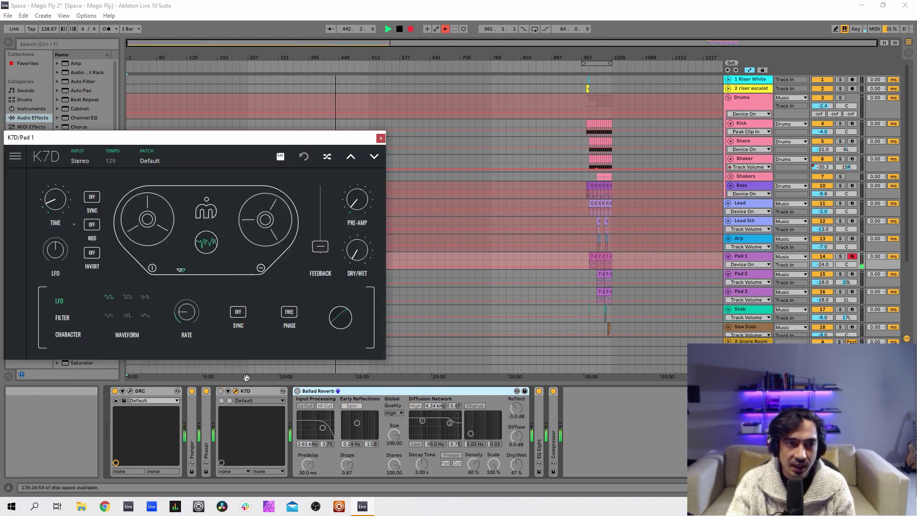
pyautogui.moveTo(63, 203); pyautogui.dragTo(53, 227)
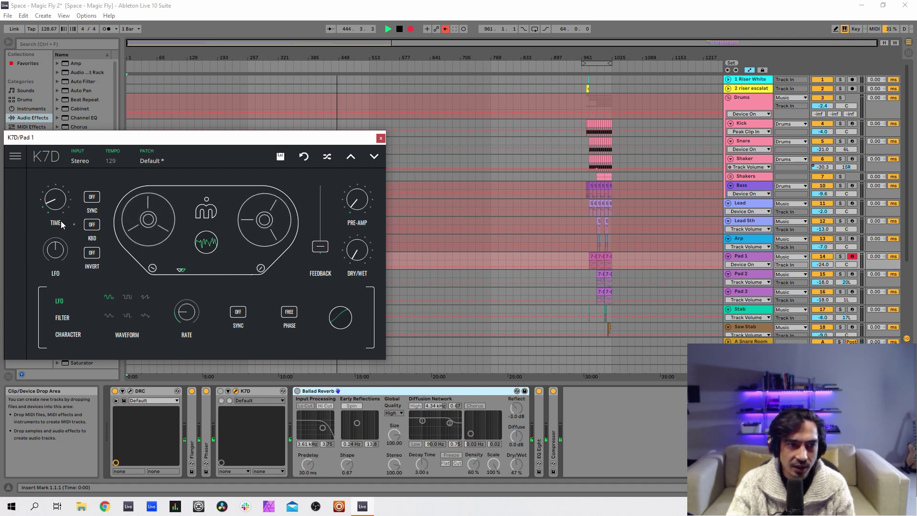
pyautogui.moveTo(364, 195)
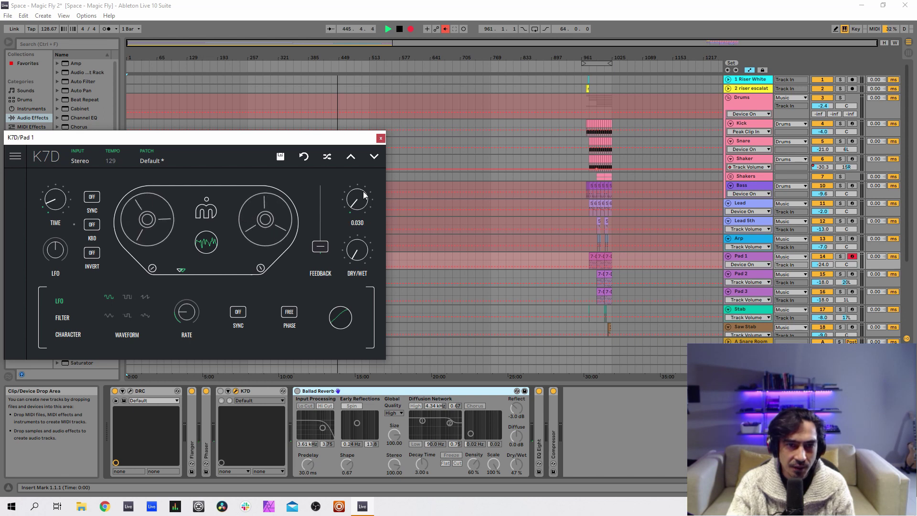
pyautogui.click(62, 322)
pyautogui.moveTo(162, 328)
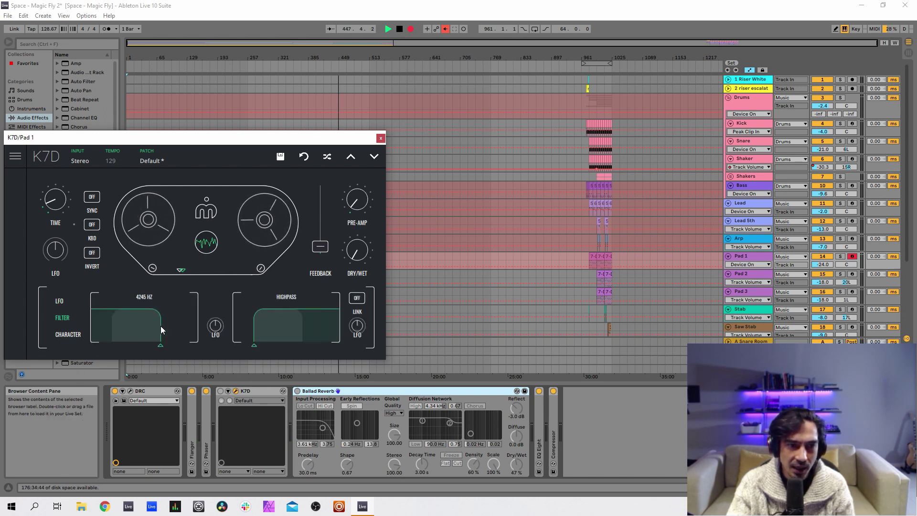
pyautogui.moveTo(172, 328); pyautogui.dragTo(176, 329)
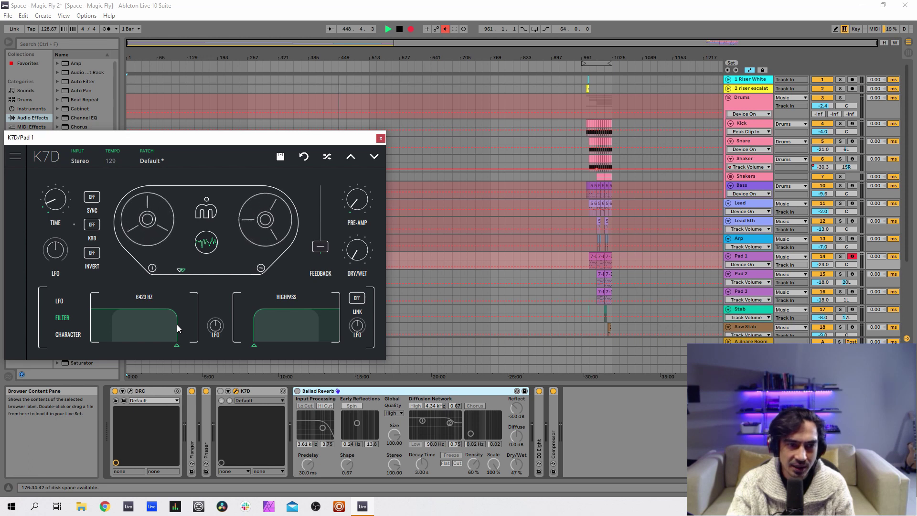
pyautogui.click(68, 334)
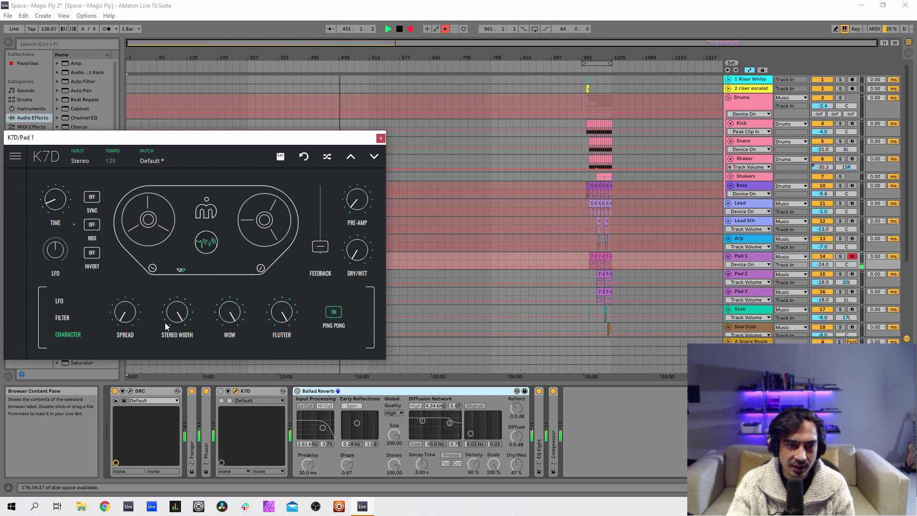
pyautogui.click(381, 139)
# Deactivate Pad 1's Phaser and Flanger, and collapse the Phaser and K7D devices.
pyautogui.doubleClick(205, 420)
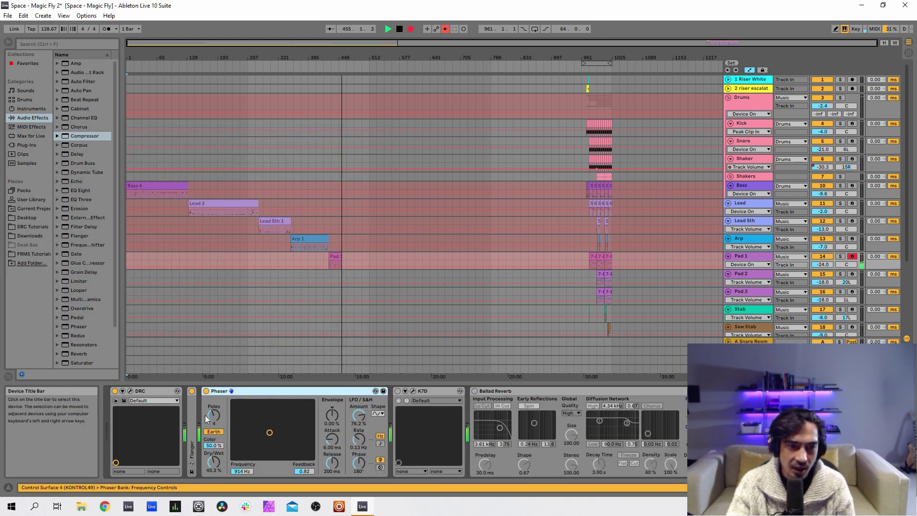
pyautogui.click(206, 391)
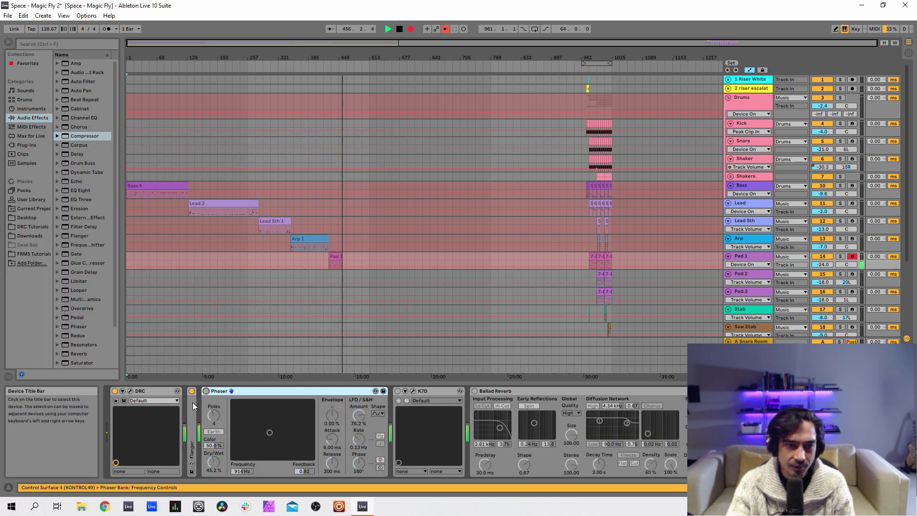
pyautogui.click(192, 394)
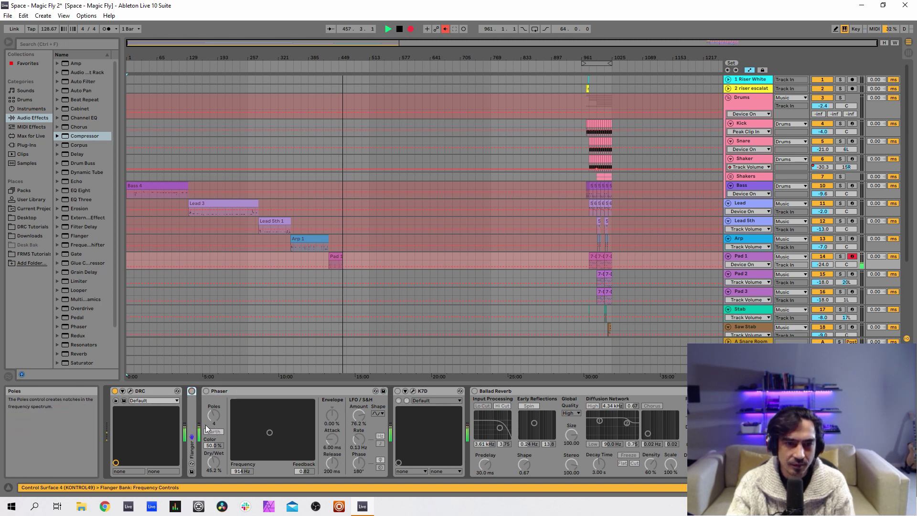
pyautogui.click(258, 389)
pyautogui.doubleClick(299, 391)
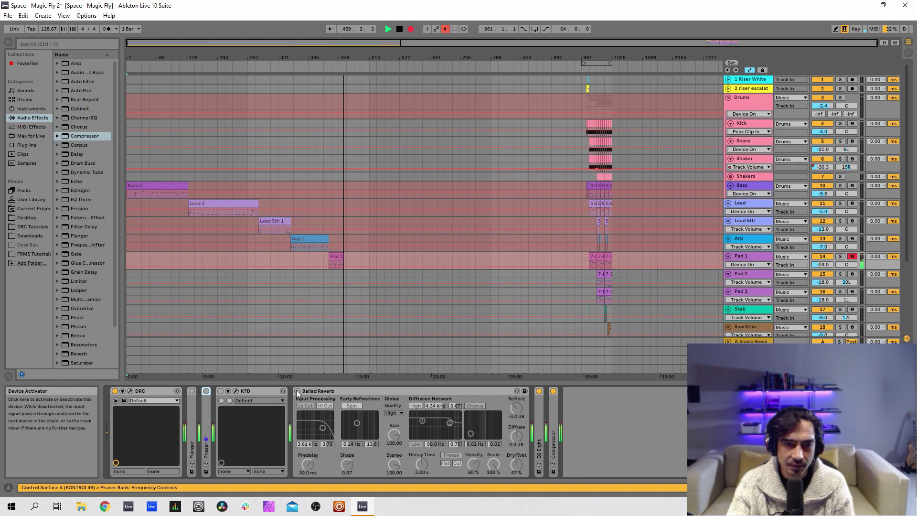
pyautogui.doubleClick(268, 390)
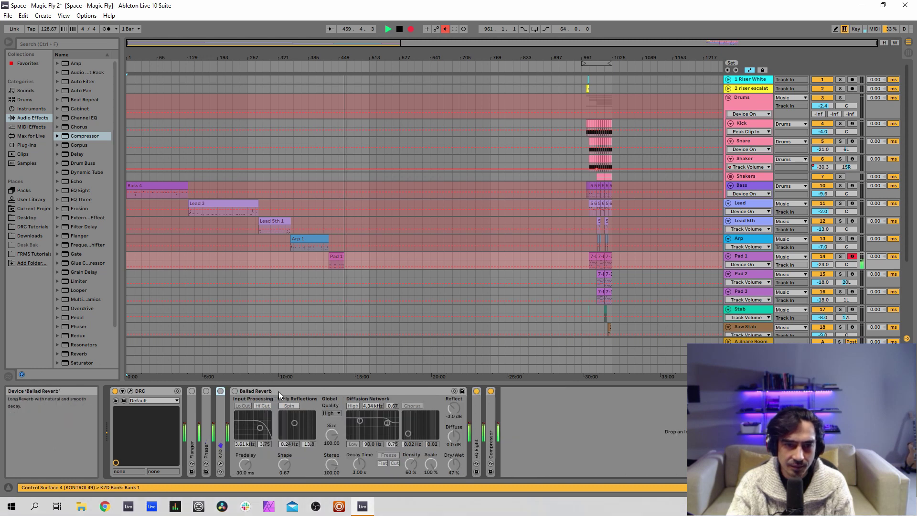
# Open Pad 1's DRC synth, load the Default patch, and return to its sound controls.
pyautogui.click(130, 391)
pyautogui.moveTo(211, 56); pyautogui.dragTo(317, 43)
pyautogui.click(313, 60)
pyautogui.click(290, 117)
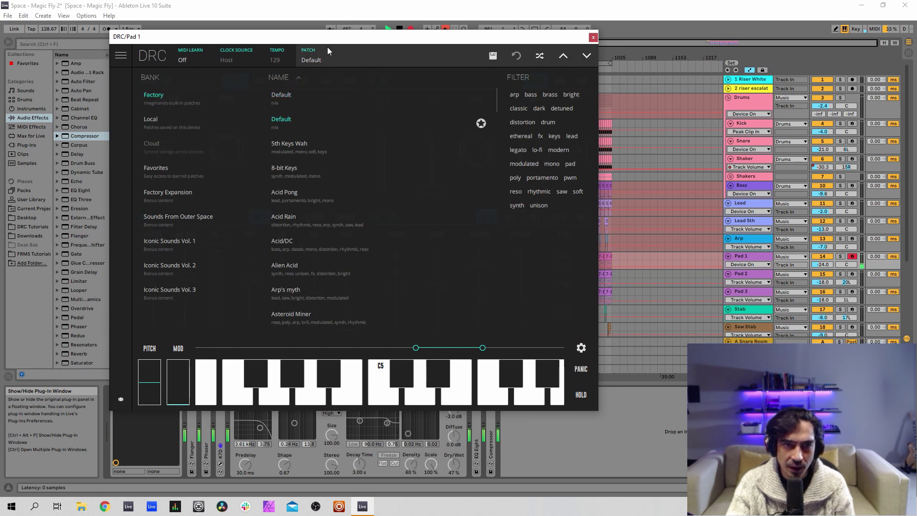
pyautogui.click(329, 55)
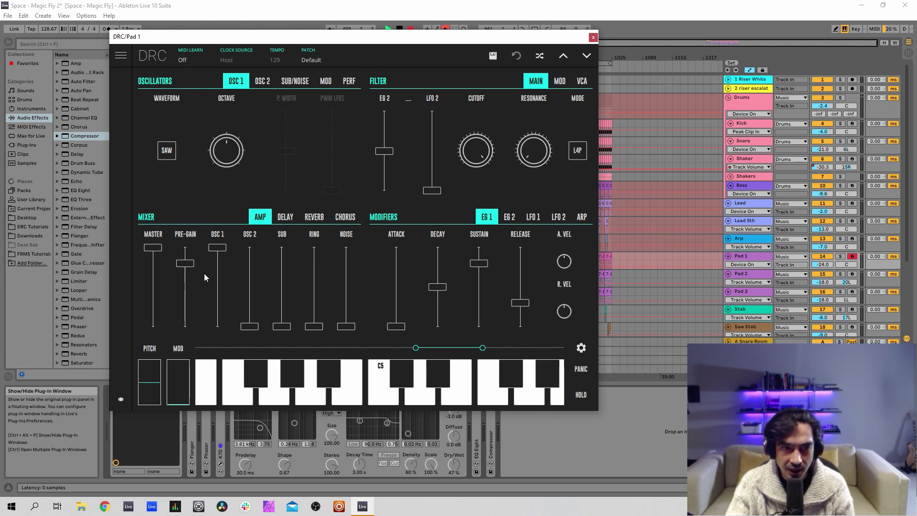
# Lower Pad 1's mixer pre-gain to about 60%, and raise Osc 2 to about 60%, Sub to about a third and Ring to about half.
pyautogui.moveTo(187, 272); pyautogui.dragTo(191, 280)
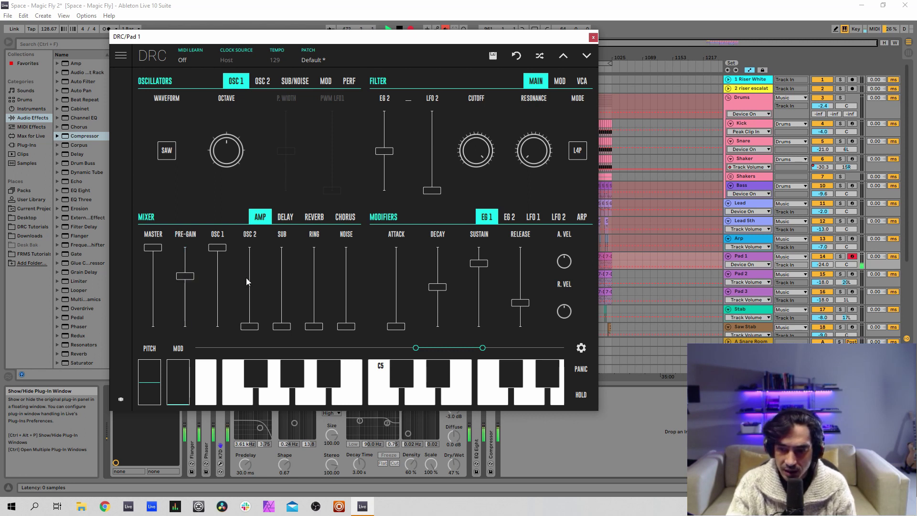
pyautogui.moveTo(253, 278); pyautogui.dragTo(247, 278)
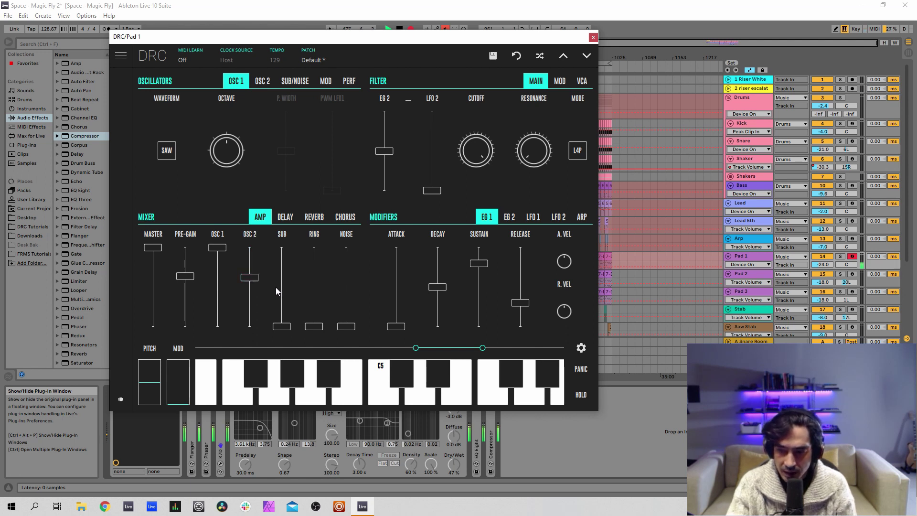
pyautogui.moveTo(281, 326); pyautogui.dragTo(297, 298)
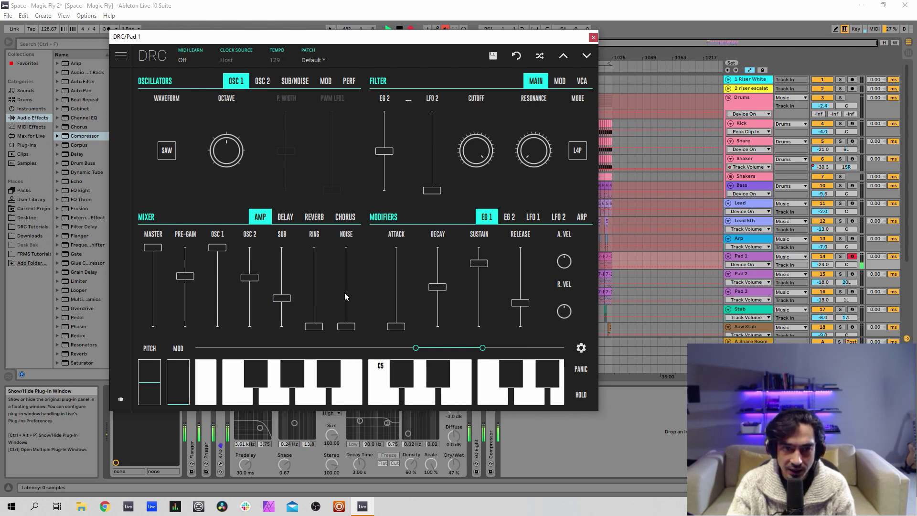
pyautogui.moveTo(314, 288); pyautogui.dragTo(310, 289)
# Detune Osc 2 by setting its fine tuning to about 0.208, and check the Sub/Noise and Osc 1 settings.
pyautogui.click(262, 80)
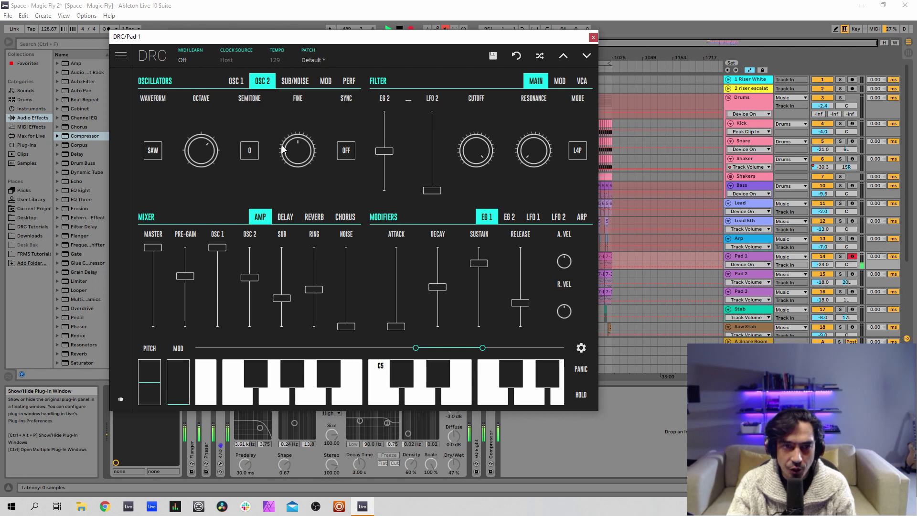
pyautogui.moveTo(296, 146); pyautogui.dragTo(294, 126)
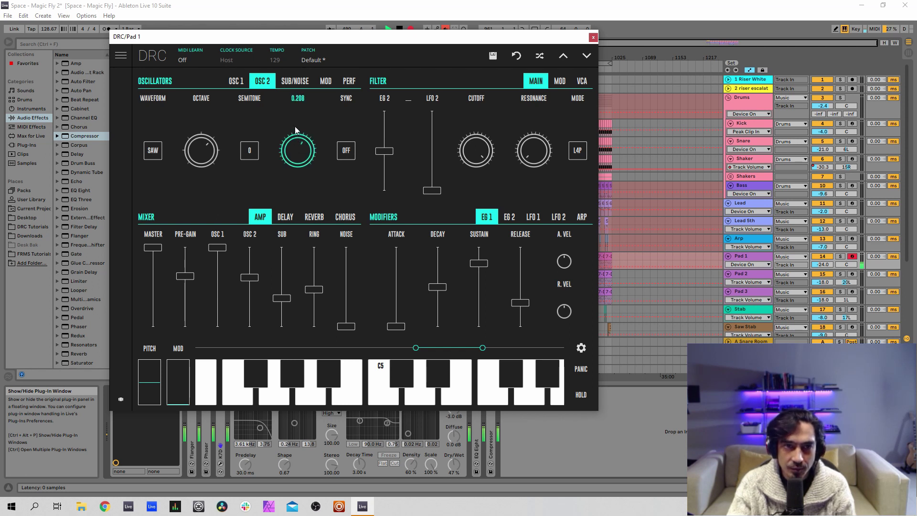
pyautogui.click(291, 82)
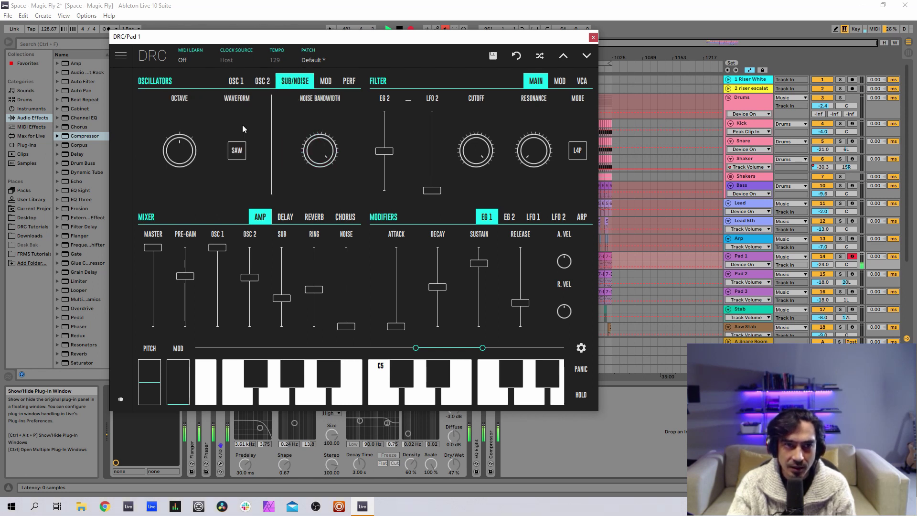
pyautogui.click(260, 80)
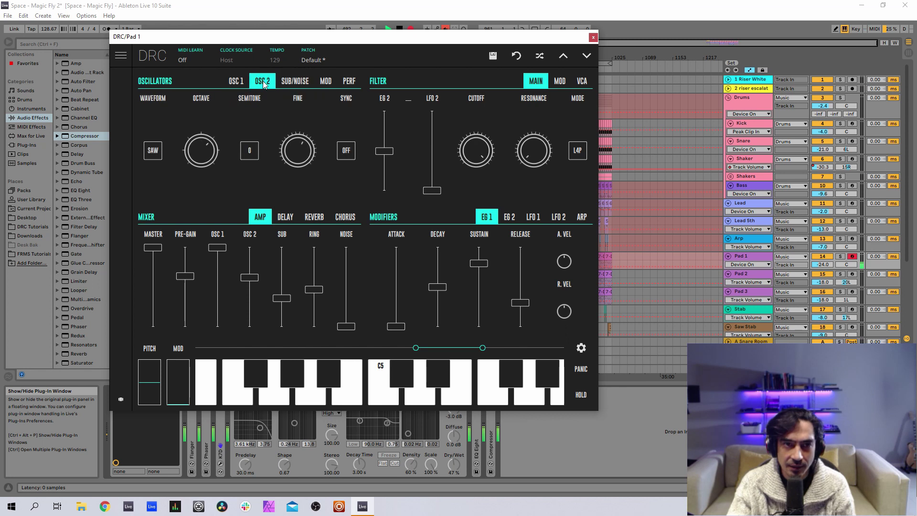
pyautogui.click(236, 80)
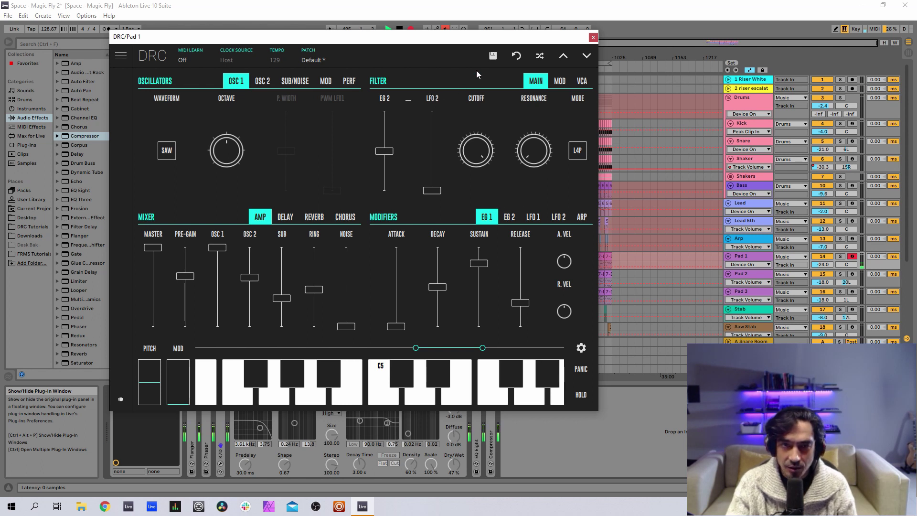
# Limit oscillator modulation to Osc 1, replace EG 2 with LFO 2 as the second source, and raise that source's amount.
pyautogui.click(326, 80)
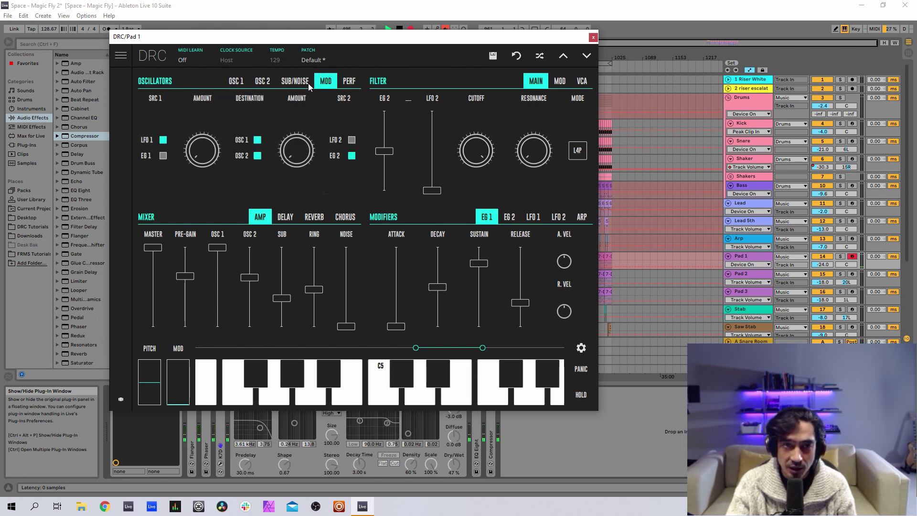
pyautogui.click(257, 155)
pyautogui.click(352, 155)
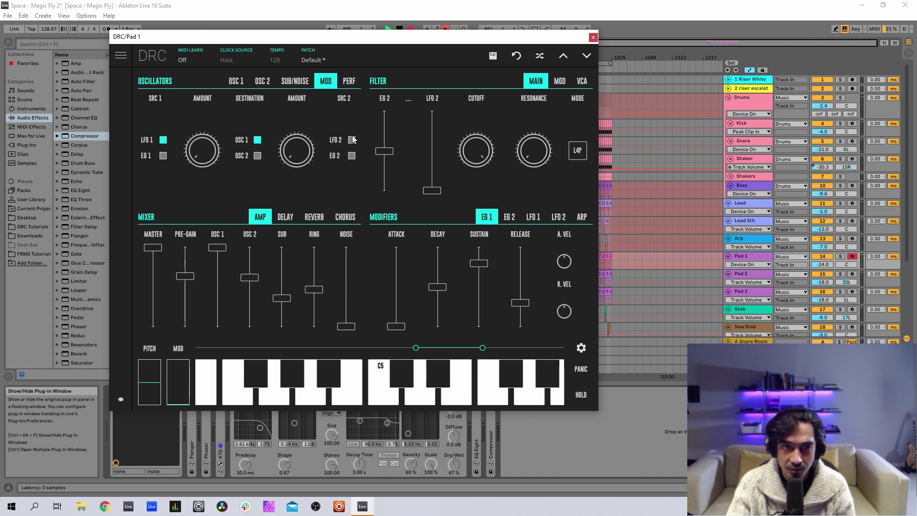
pyautogui.click(351, 139)
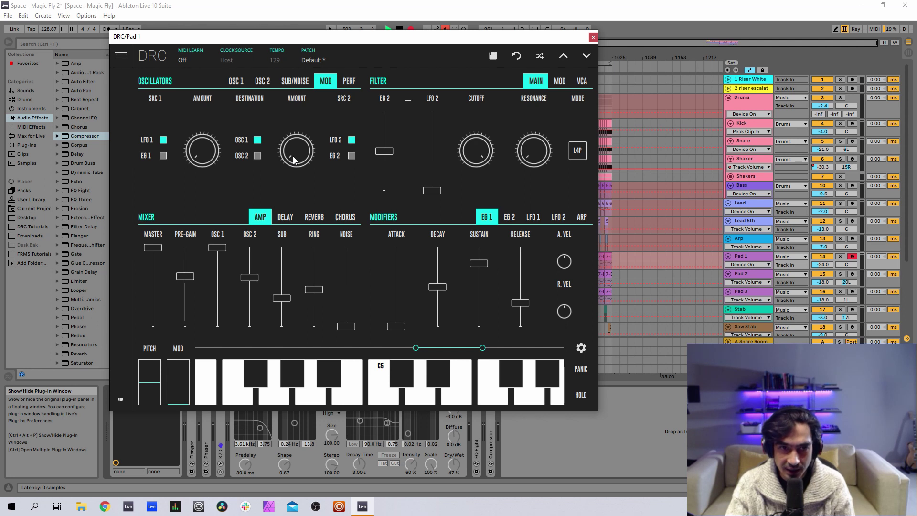
pyautogui.moveTo(294, 160); pyautogui.dragTo(300, 130)
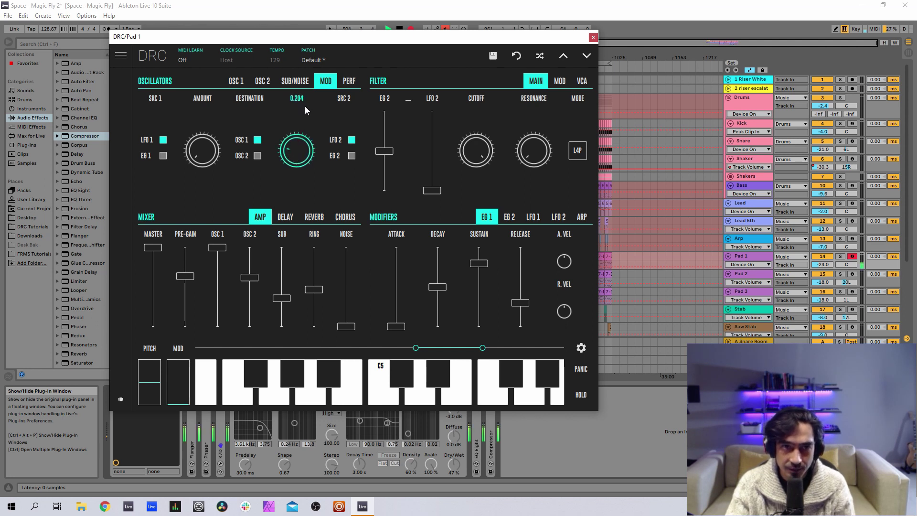
pyautogui.moveTo(309, 92); pyautogui.dragTo(310, 93)
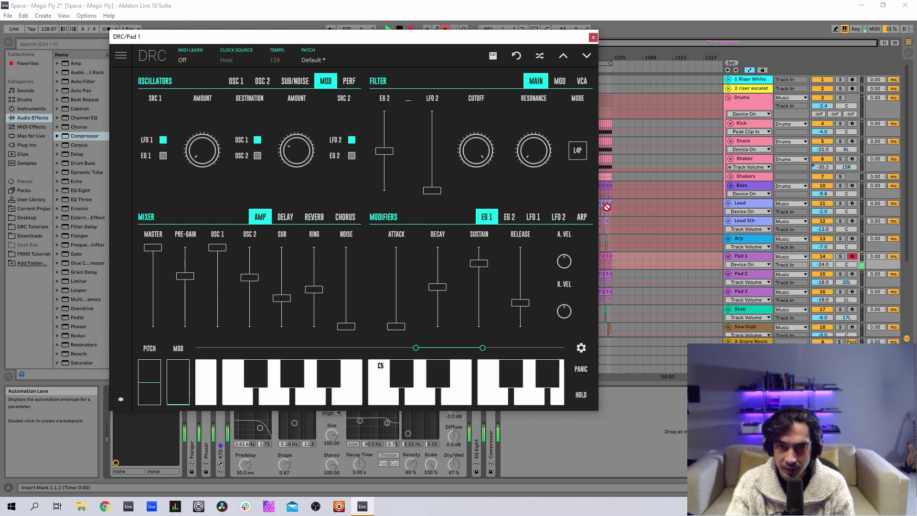
# Switch the filter mode to L2P and raise its EG 2 modulation to maximum.
pyautogui.click(575, 152)
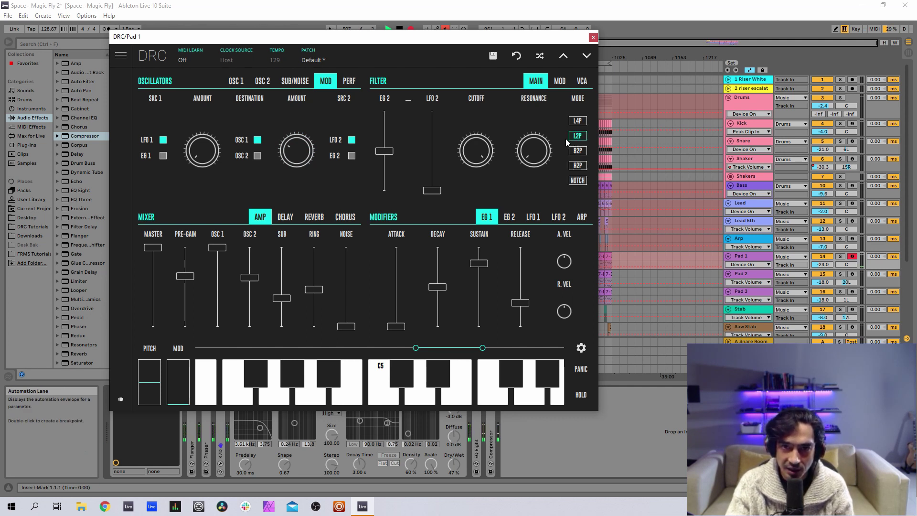
pyautogui.click(573, 136)
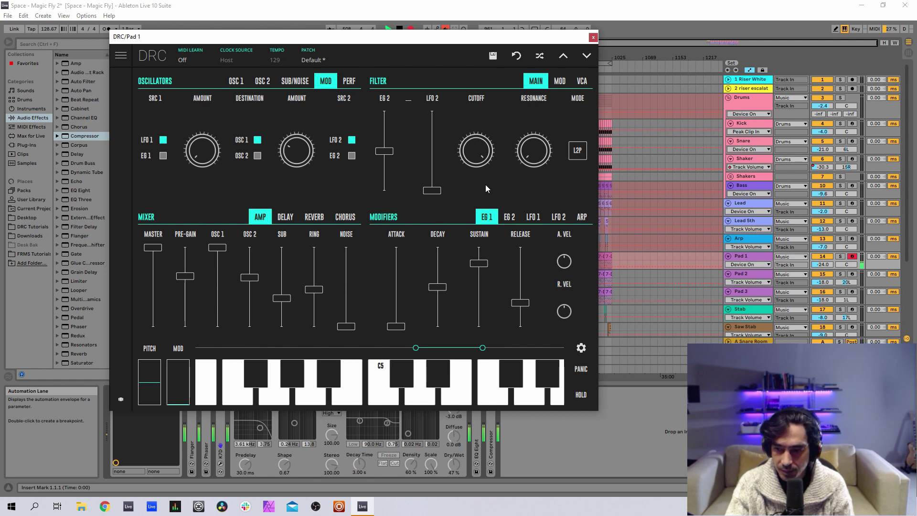
pyautogui.moveTo(385, 134); pyautogui.dragTo(385, 110)
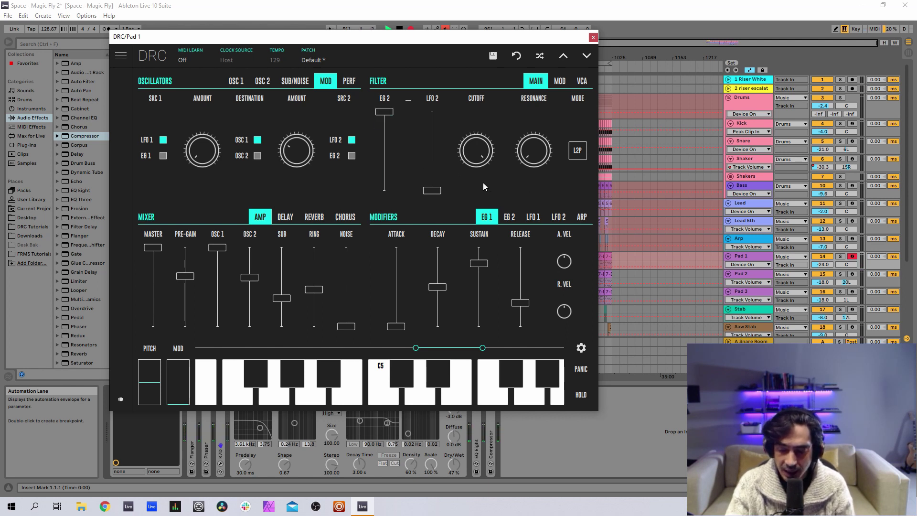
# Lower the filter cutoff to just above its midpoint and raise the resonance to about 0.26.
pyautogui.moveTo(475, 146); pyautogui.dragTo(478, 245)
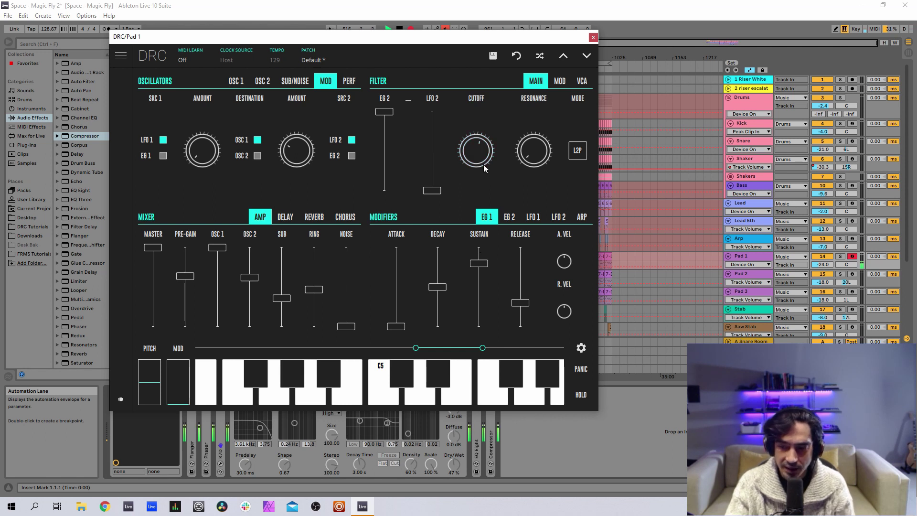
pyautogui.moveTo(529, 158); pyautogui.dragTo(528, 159)
pyautogui.moveTo(549, 94); pyautogui.dragTo(572, 71)
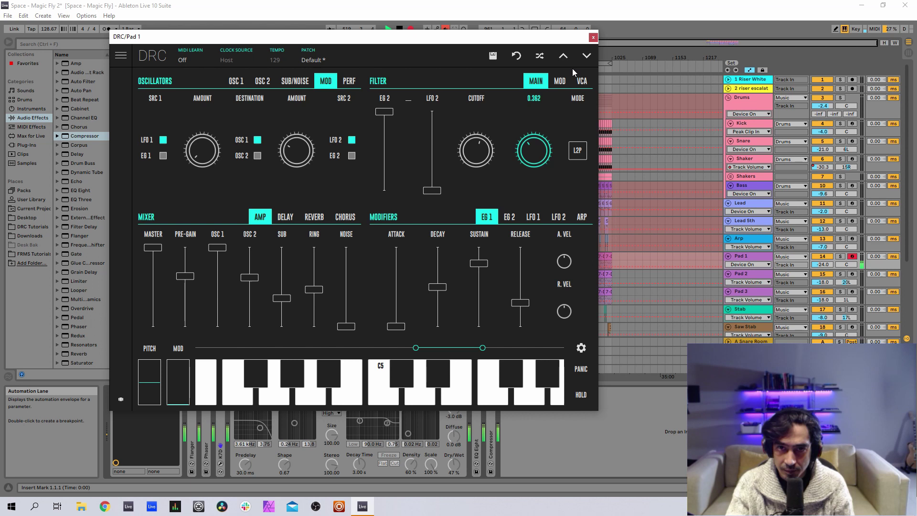
pyautogui.moveTo(572, 67); pyautogui.dragTo(574, 68)
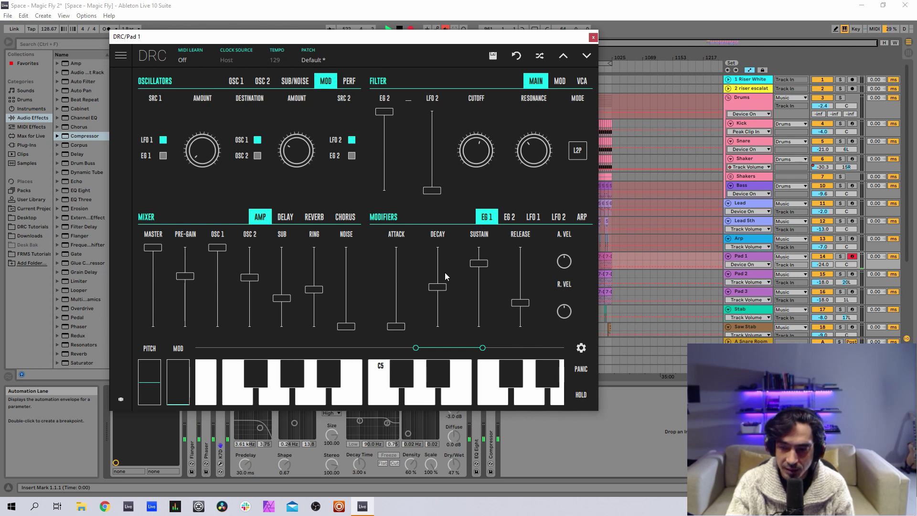
# Raise EG 1's attack to about half and its release to about 60%.
pyautogui.moveTo(396, 286)
pyautogui.mouseDown()
pyautogui.moveTo(396, 274)
pyautogui.moveTo(396, 291)
pyautogui.mouseUp()
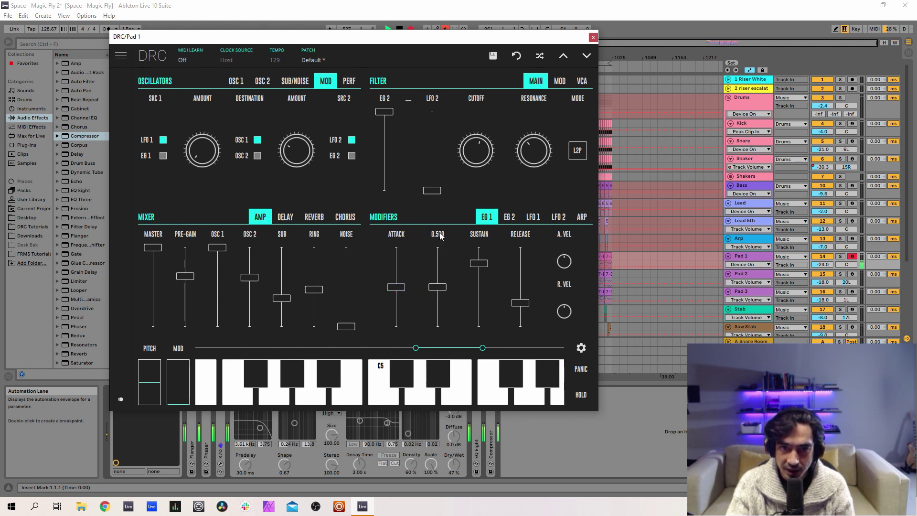
pyautogui.moveTo(483, 238)
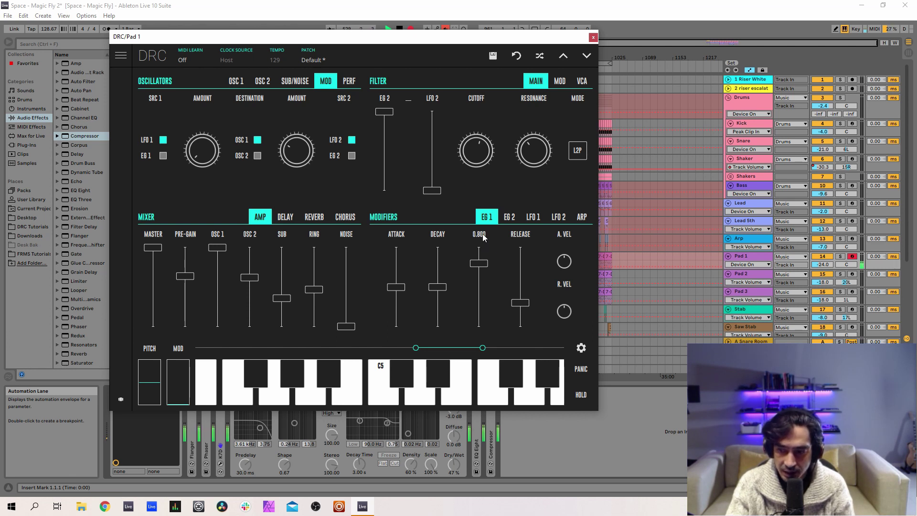
pyautogui.click(519, 281)
pyautogui.moveTo(525, 282); pyautogui.dragTo(523, 283)
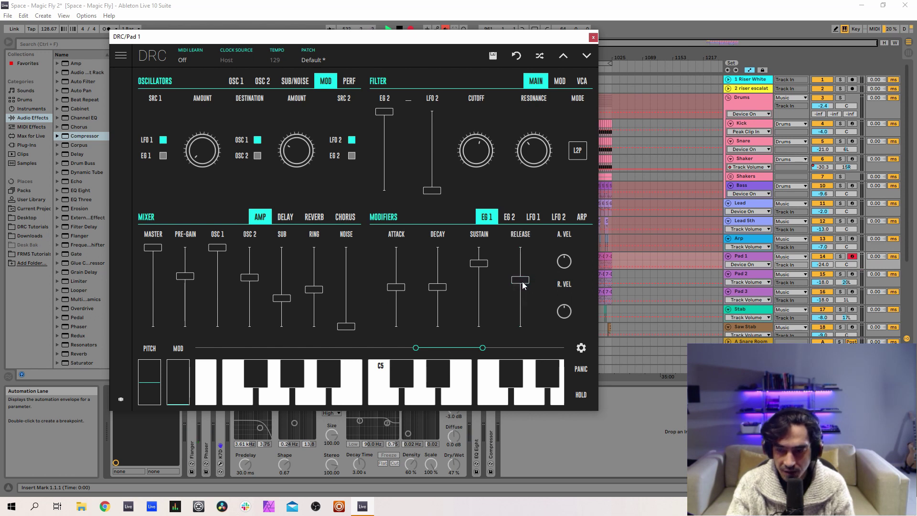
# Set EG 2's attack to maximum and raise its release to just under two thirds.
pyautogui.click(508, 217)
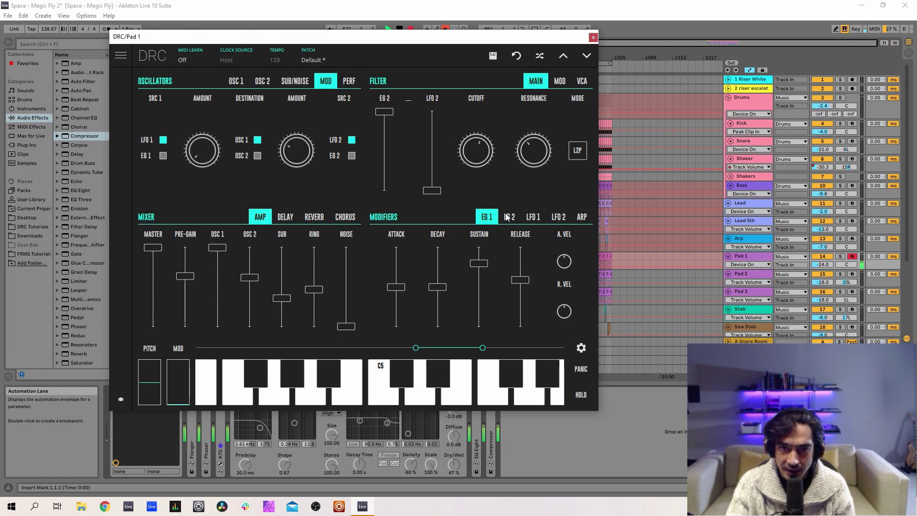
pyautogui.moveTo(400, 261); pyautogui.dragTo(426, 156)
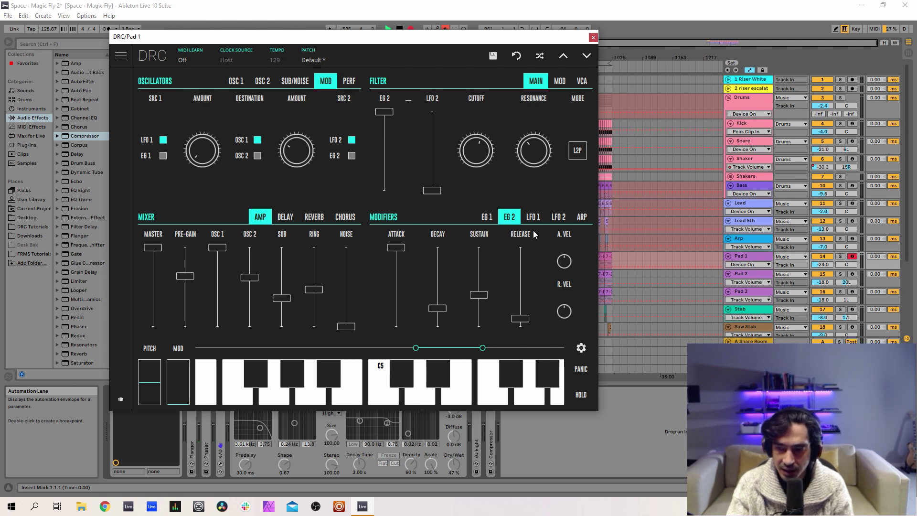
pyautogui.moveTo(518, 290); pyautogui.dragTo(533, 276)
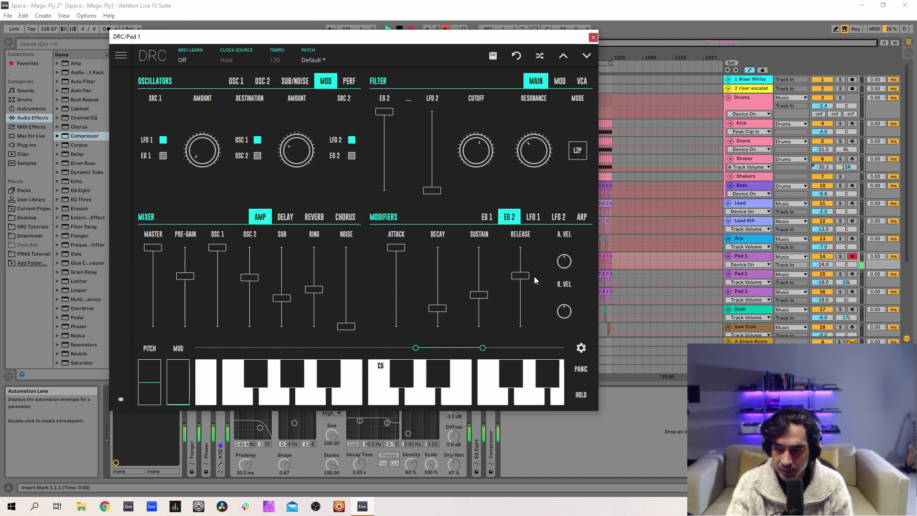
# Raise the synth's built-in reverb amount to about 40% and its decay to about 70%.
pyautogui.click(314, 217)
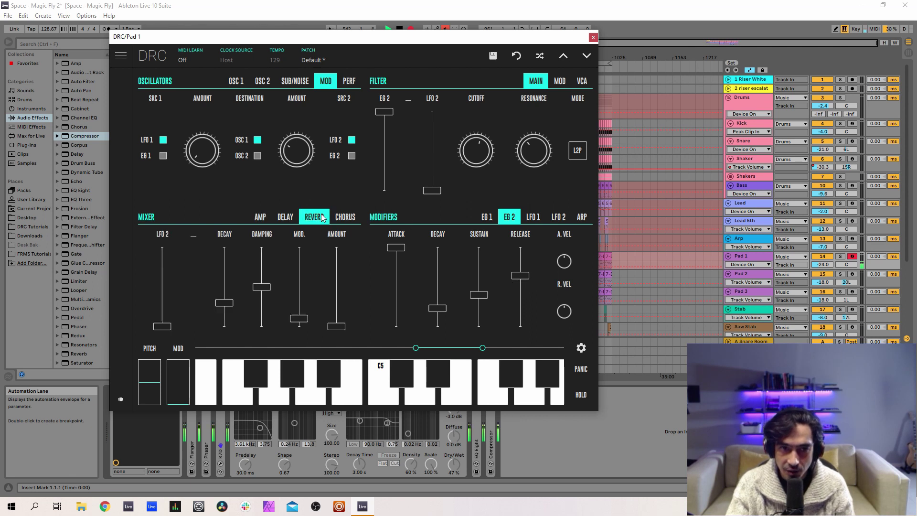
pyautogui.moveTo(342, 302); pyautogui.dragTo(368, 294)
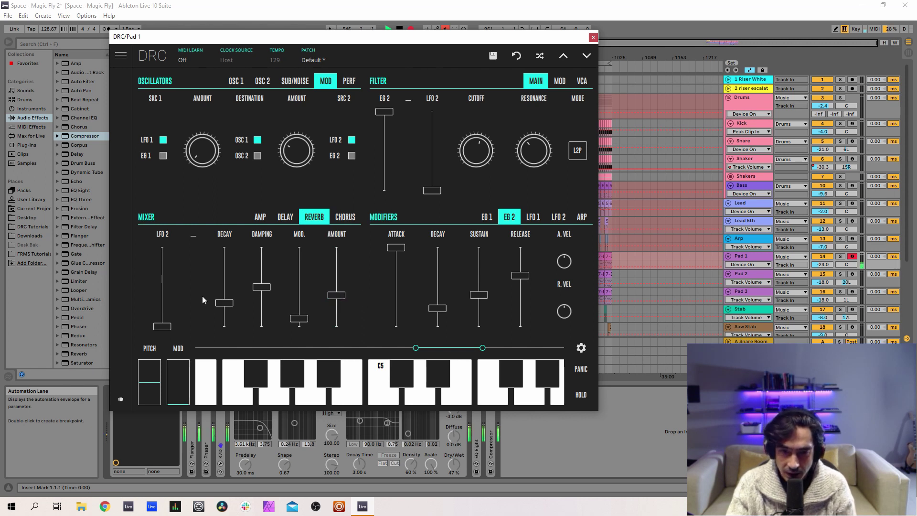
pyautogui.moveTo(222, 279); pyautogui.dragTo(243, 271)
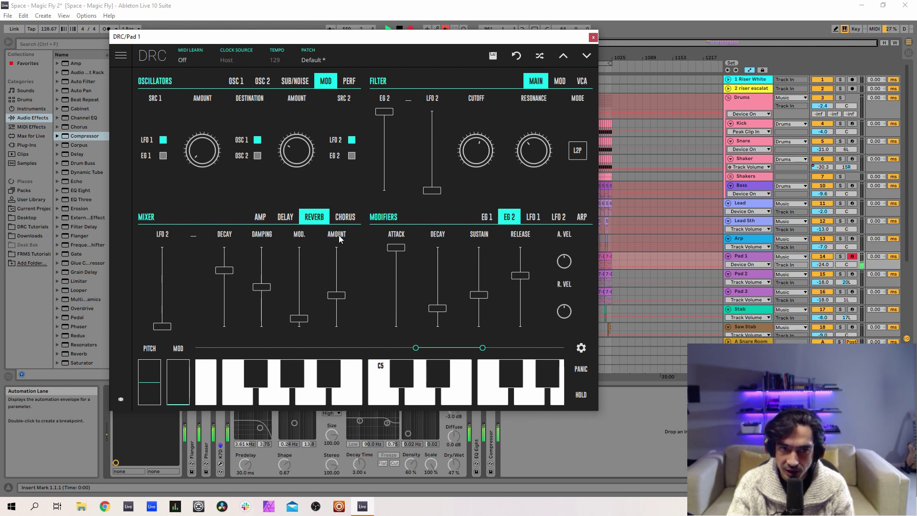
# Enable the chorus, lower its rate to about 20%, and raise the depth to about 60% and the feedback to about 0.17.
pyautogui.click(344, 218)
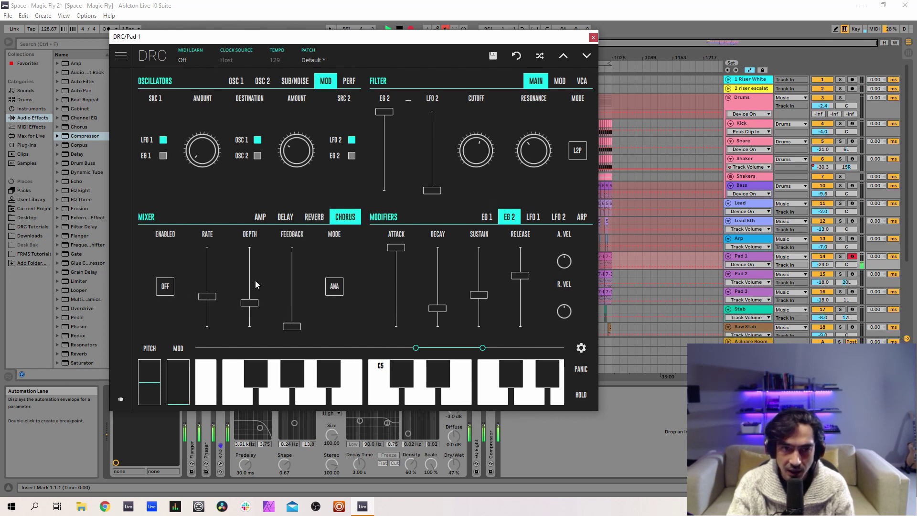
pyautogui.click(166, 291)
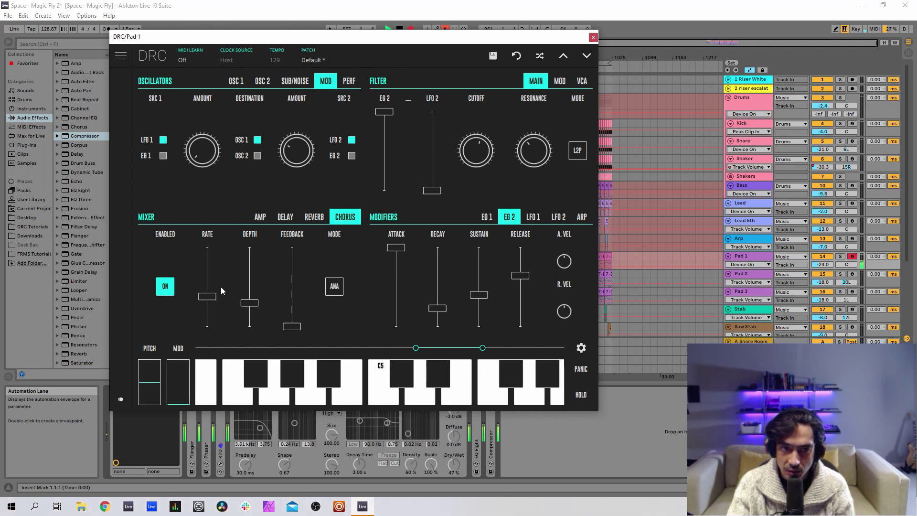
pyautogui.moveTo(206, 296); pyautogui.dragTo(258, 285)
pyautogui.moveTo(292, 326); pyautogui.dragTo(292, 317)
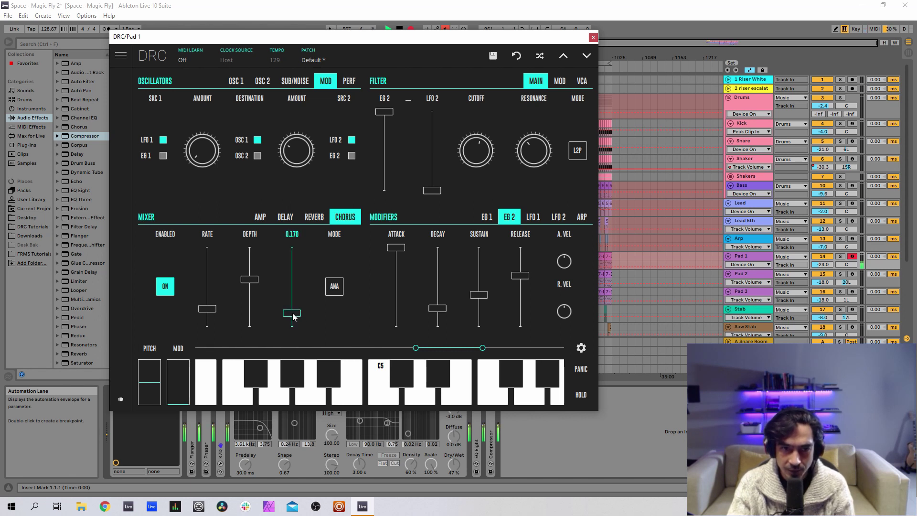
pyautogui.moveTo(292, 313); pyautogui.dragTo(295, 315)
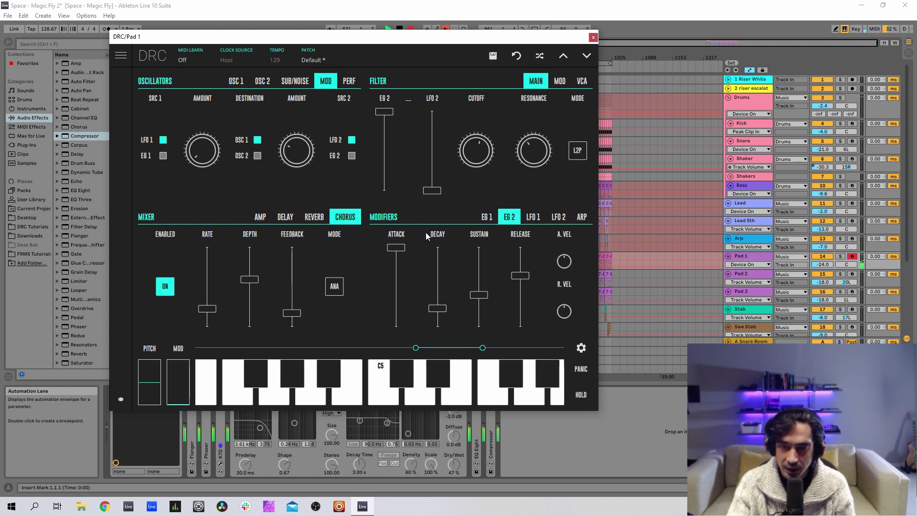
# Close the DRC window and reactivate Flanger, Phaser, the K7D delay and Ballad Reverb in Pad 1's effect chain.
pyautogui.click(592, 38)
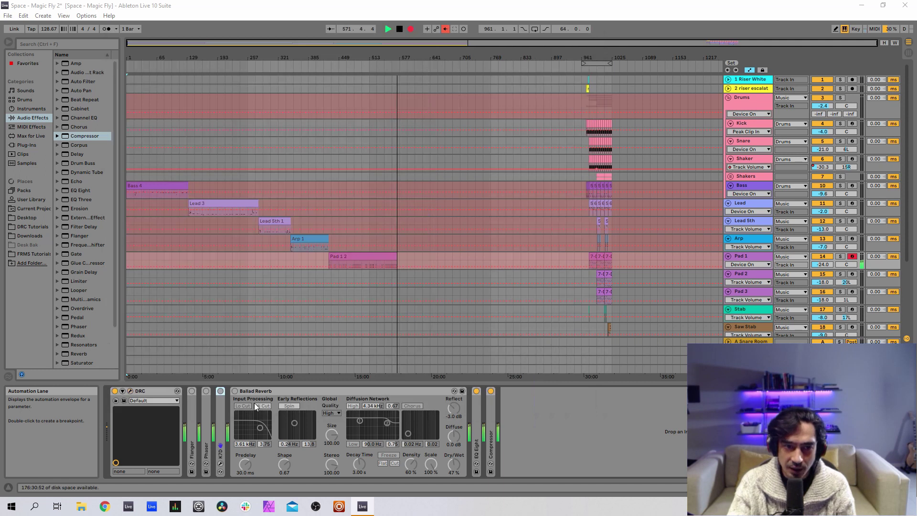
pyautogui.click(192, 391)
pyautogui.click(205, 391)
pyautogui.click(220, 390)
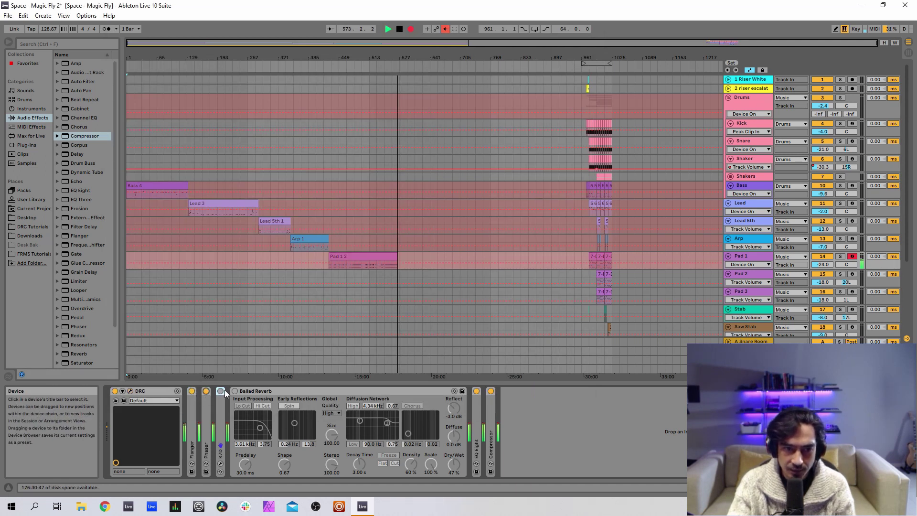
pyautogui.click(234, 390)
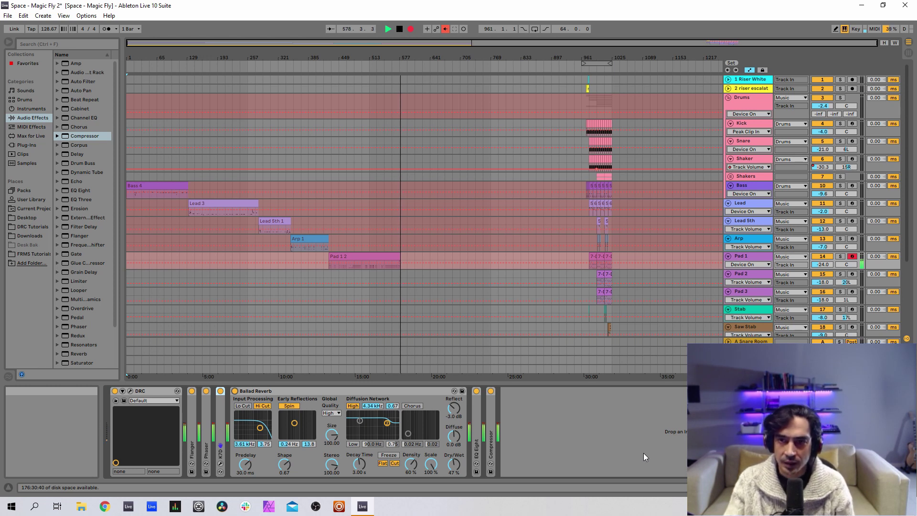
# Select the Pad 2 track and arm it for recording.
pyautogui.scroll(-5, 597, 129)
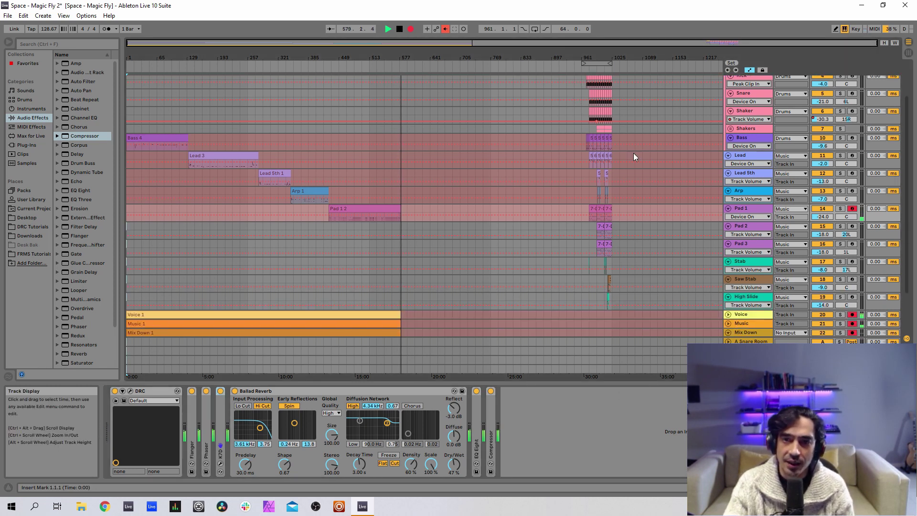
pyautogui.click(744, 228)
pyautogui.click(851, 226)
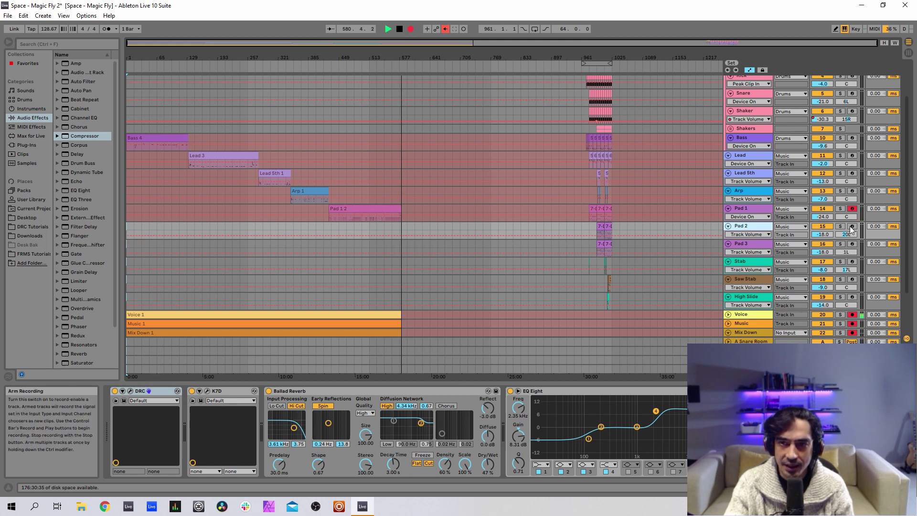
pyautogui.click(745, 225)
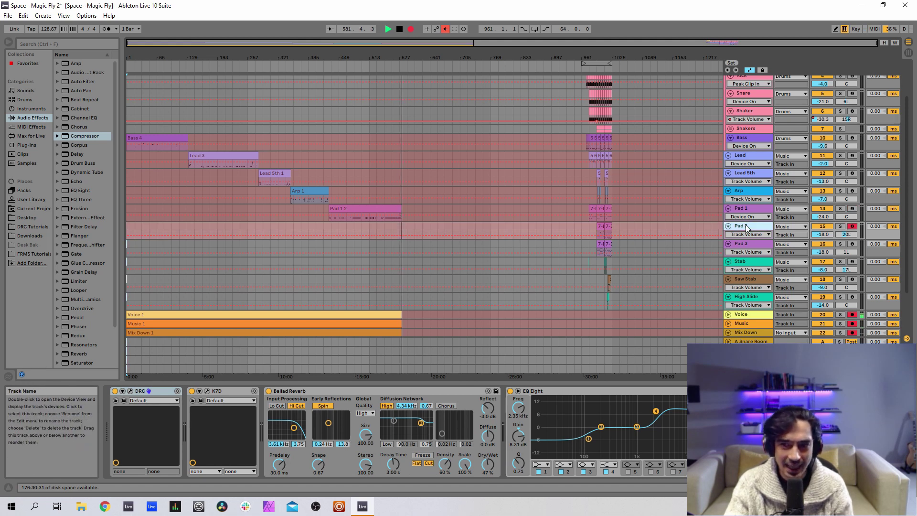
# Copy the DRC device on the Pad 1 track and then the DRC device on Pad 2, ending on the Pad 2 track.
pyautogui.click(745, 212)
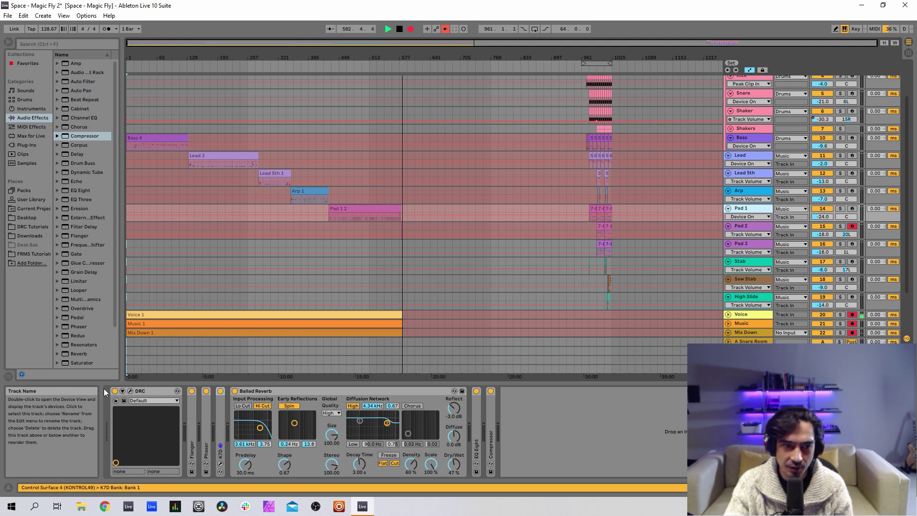
pyautogui.rightClick(148, 388)
pyautogui.click(180, 282)
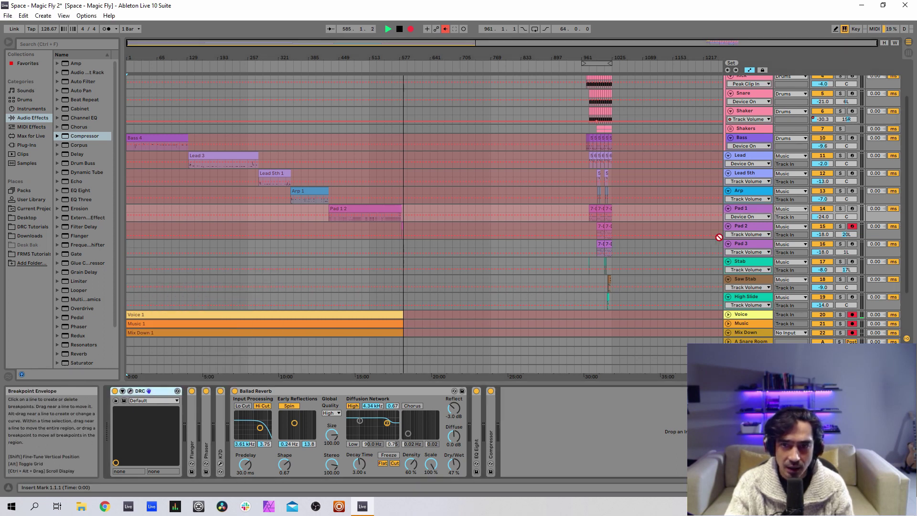
pyautogui.click(734, 229)
pyautogui.rightClick(153, 391)
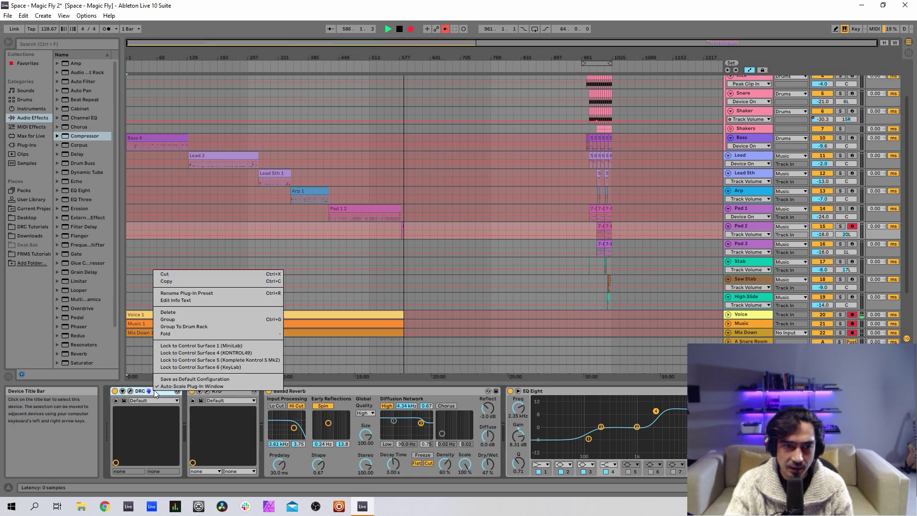
pyautogui.click(167, 281)
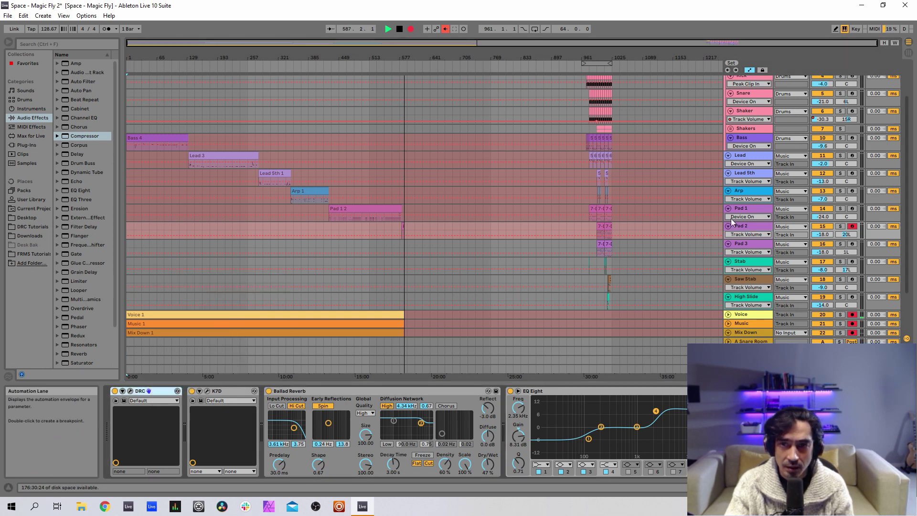
pyautogui.click(744, 229)
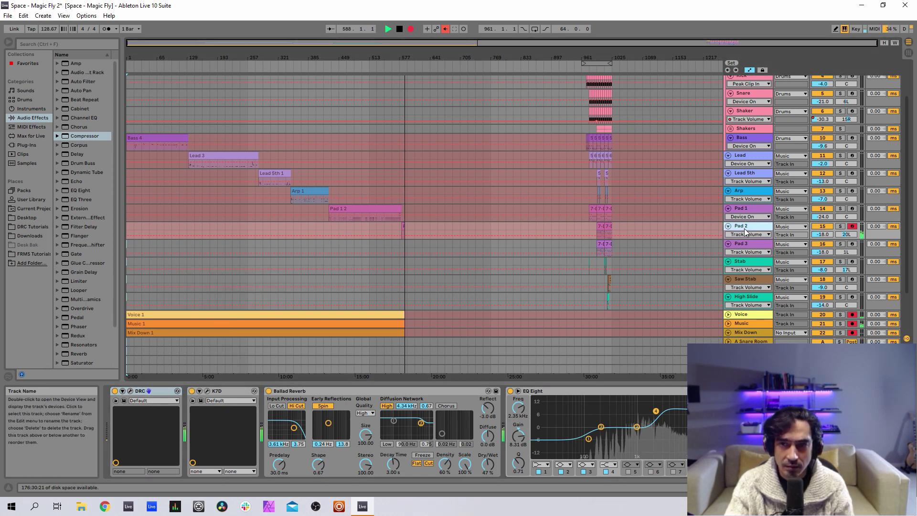
# Examine the filter's EG 2 amount, cutoff, resonance and mode in Pad 2's DRC synth.
pyautogui.click(130, 390)
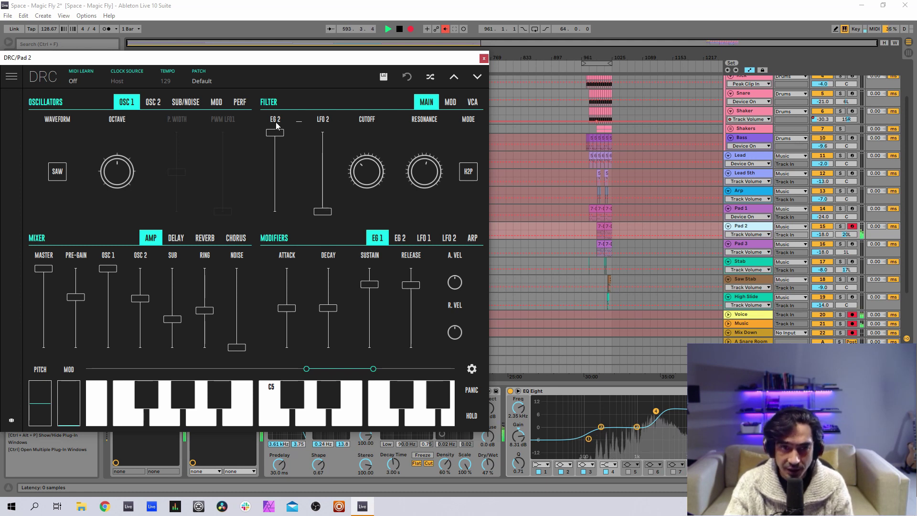
pyautogui.scroll(-1, 369, 167)
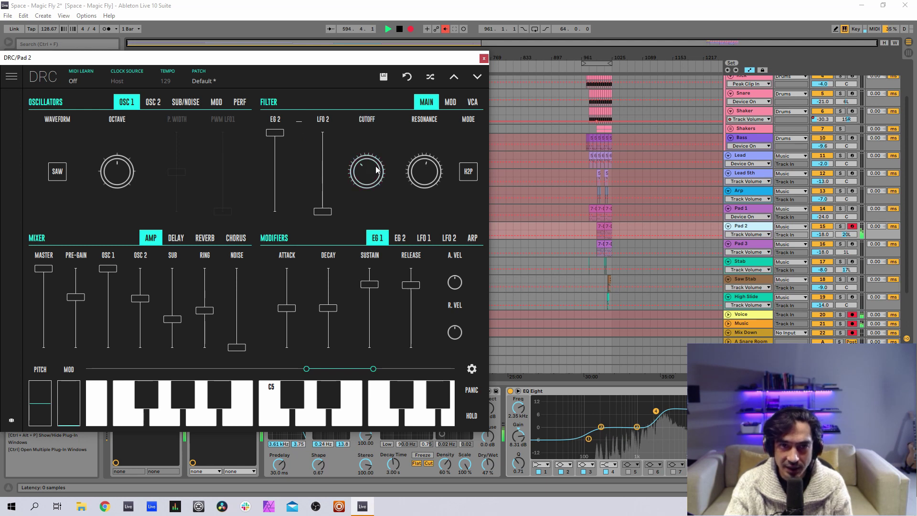
pyautogui.moveTo(427, 175)
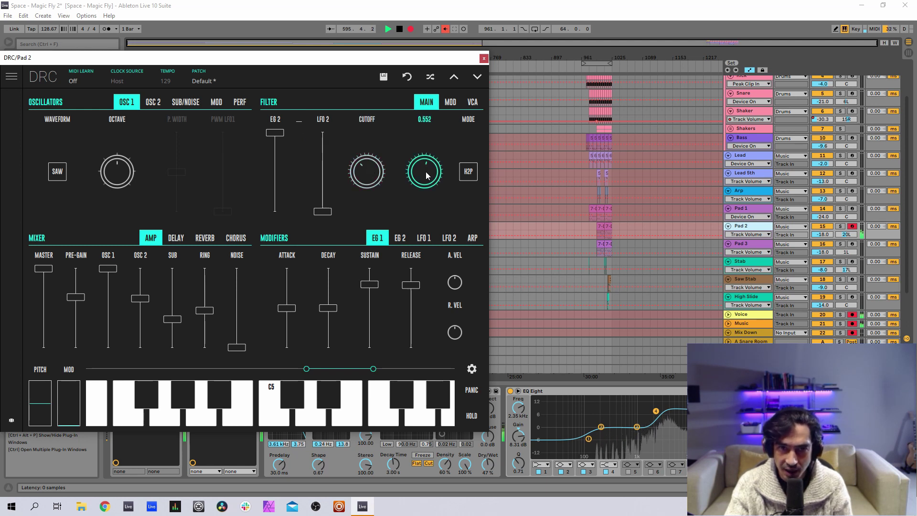
pyautogui.click(483, 59)
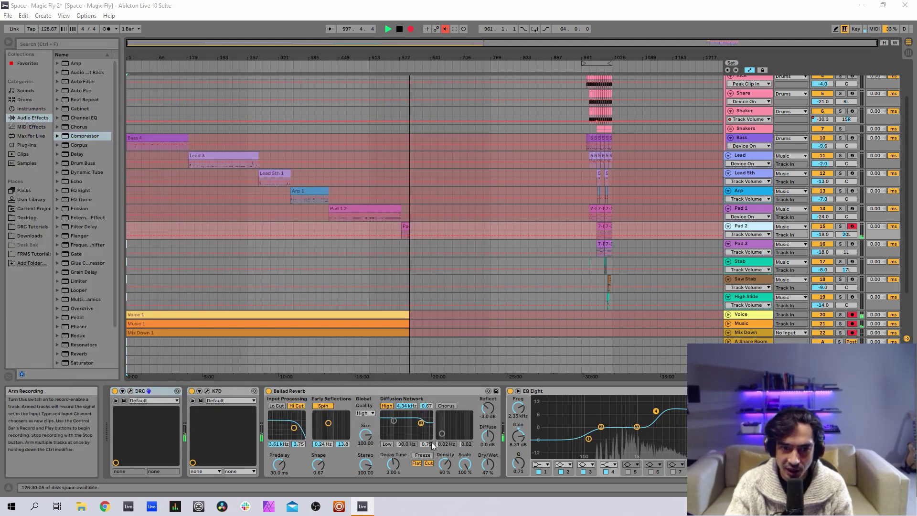
# Check the K7D delay settings on the Pad 2 track.
pyautogui.click(241, 391)
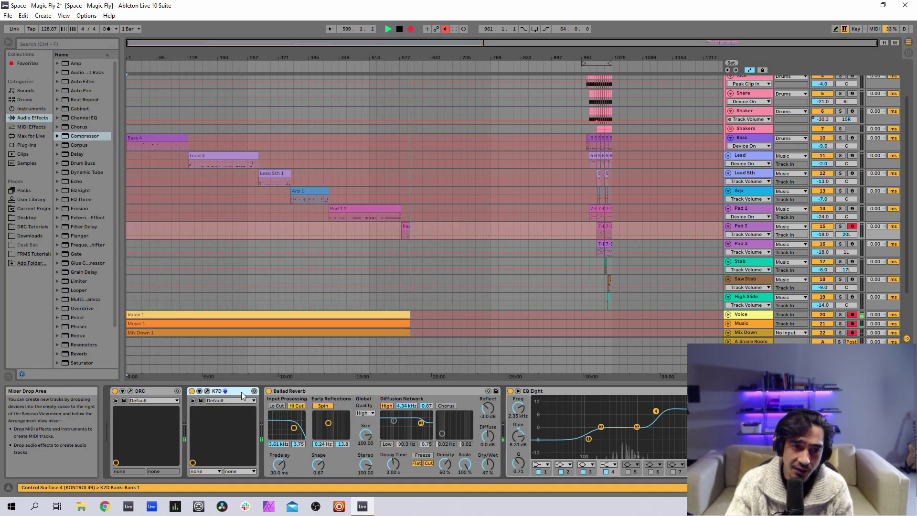
pyautogui.click(206, 390)
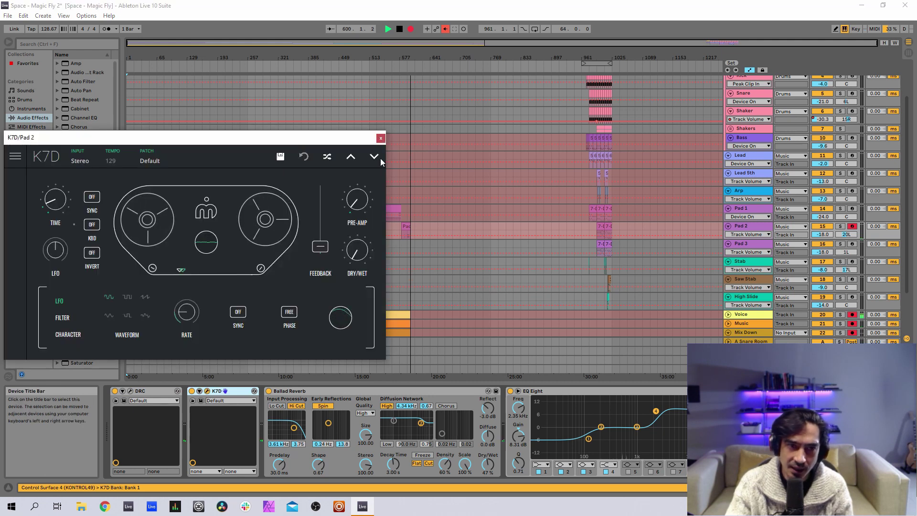
pyautogui.click(380, 138)
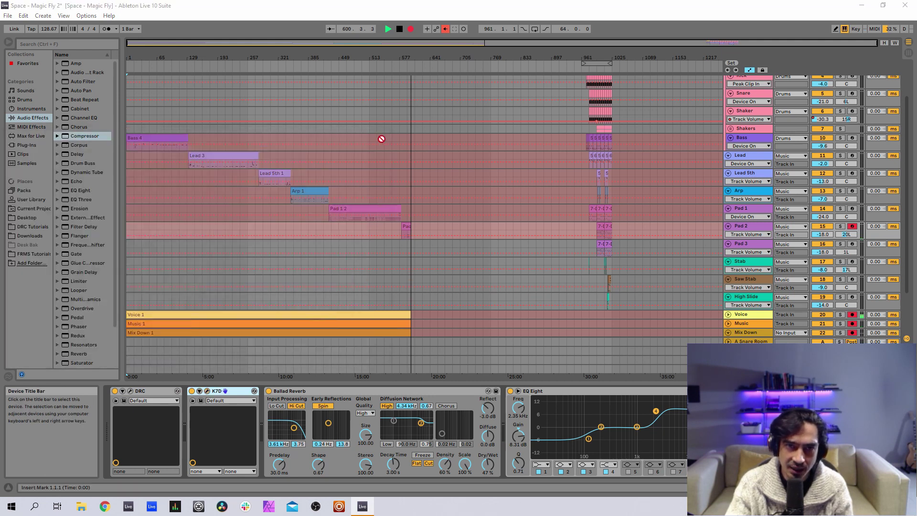
# Collapse the EQ Eight and Ballad Reverb devices in Pad 2's chain.
pyautogui.click(332, 389)
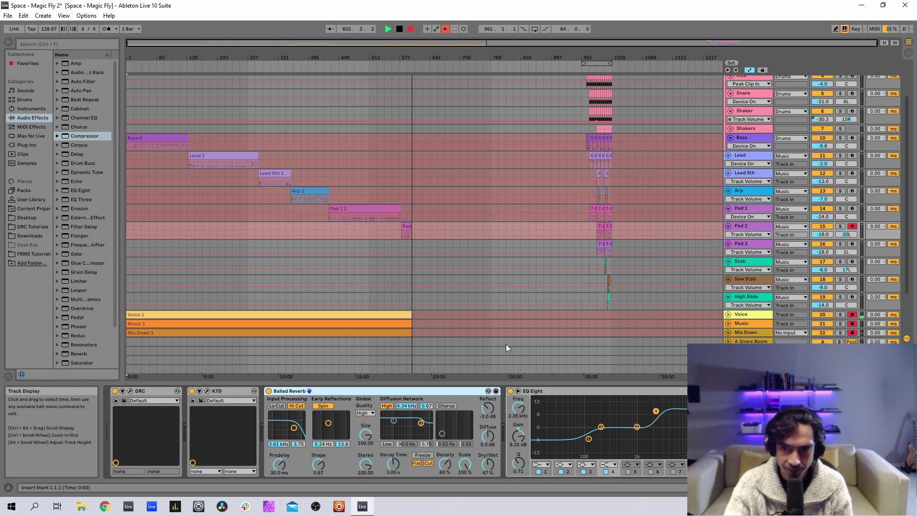
pyautogui.doubleClick(583, 391)
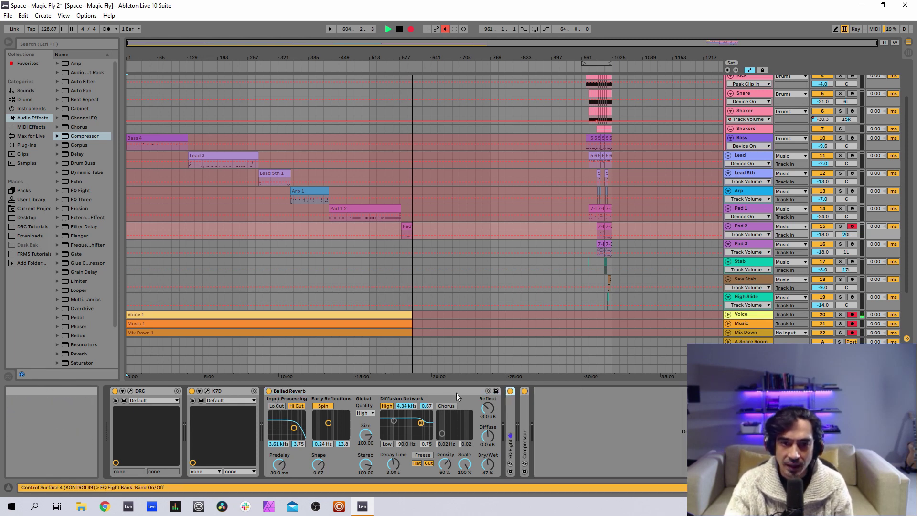
pyautogui.doubleClick(425, 390)
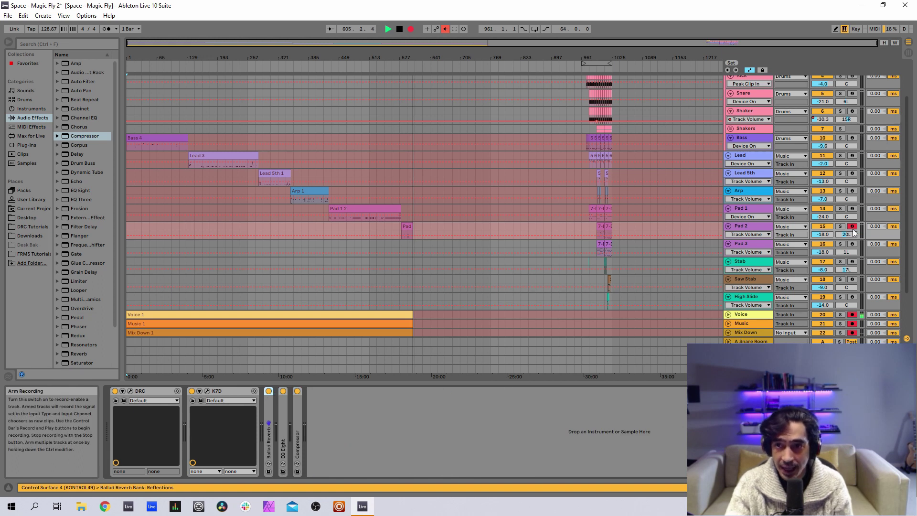
# Arm the Pad 3 track and collapse its Ballad Reverb, K7D and EQ Eight devices.
pyautogui.click(810, 243)
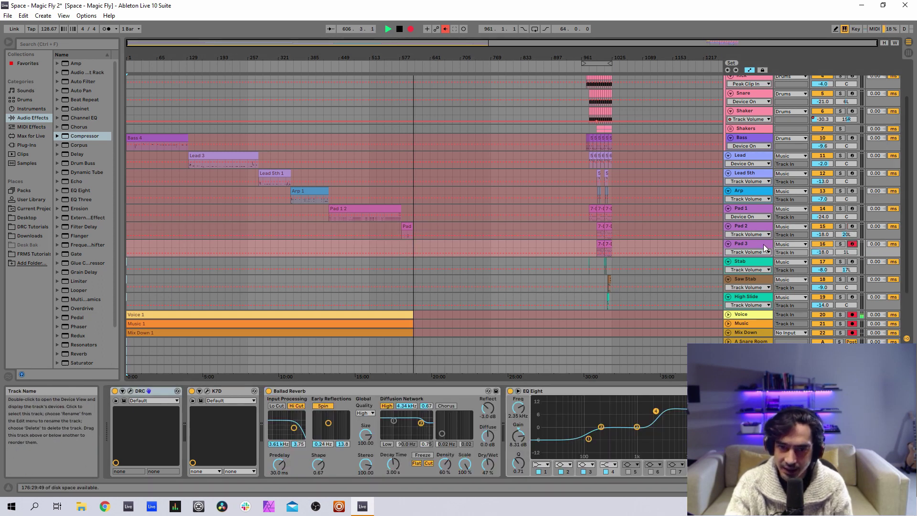
pyautogui.doubleClick(369, 391)
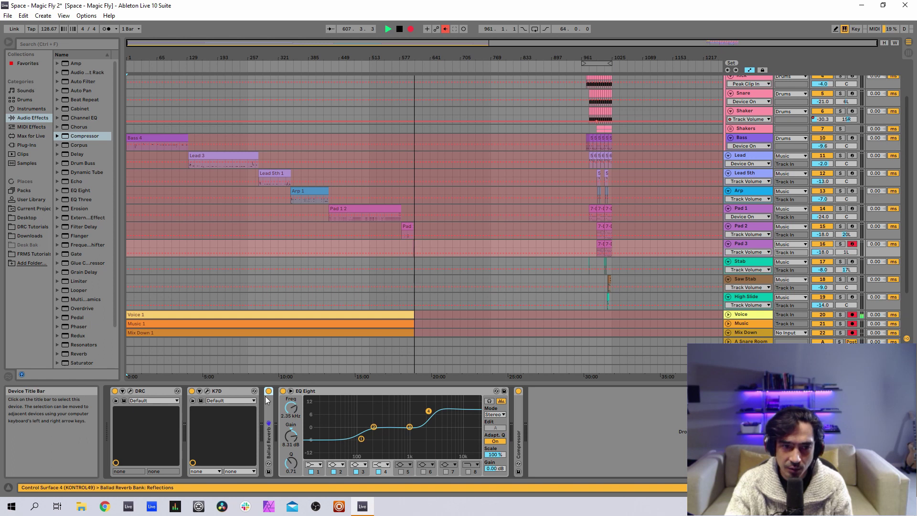
pyautogui.click(234, 394)
pyautogui.doubleClick(234, 393)
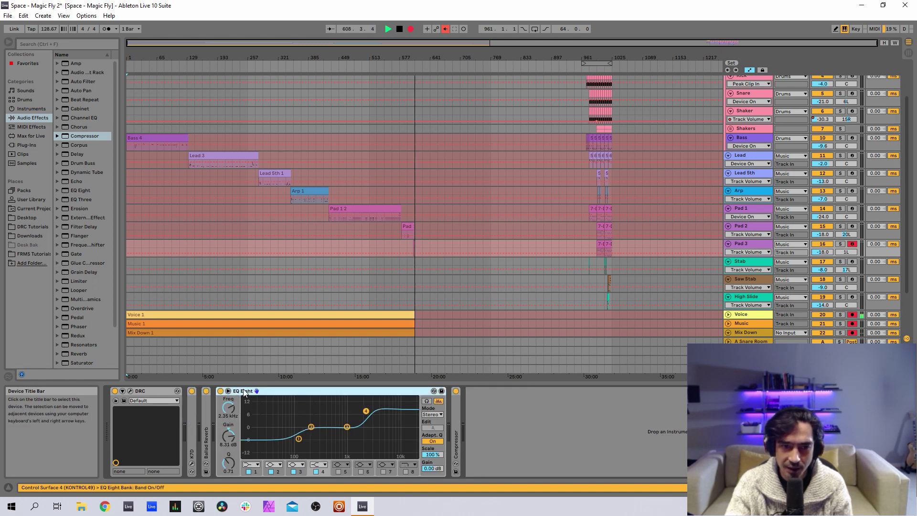
pyautogui.doubleClick(245, 393)
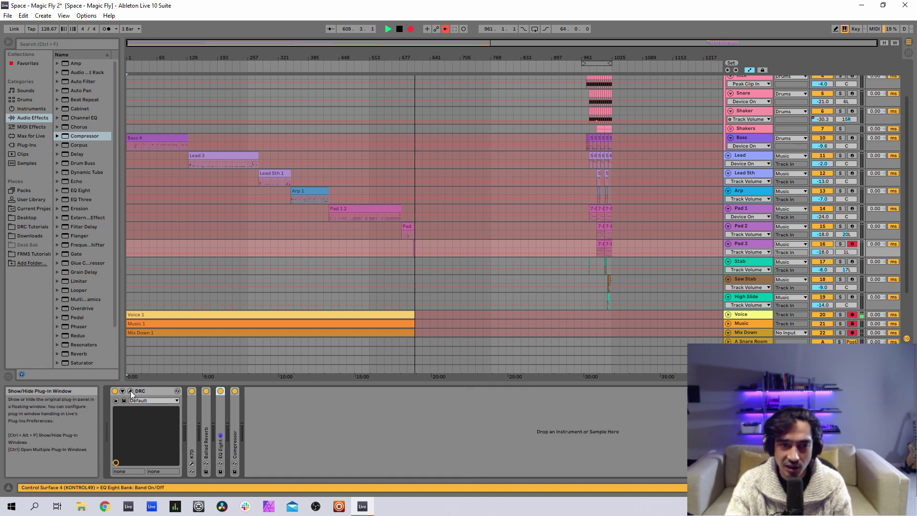
# Review the oscillator, filter, mixer and envelope settings in Pad 3's DRC synth.
pyautogui.click(131, 392)
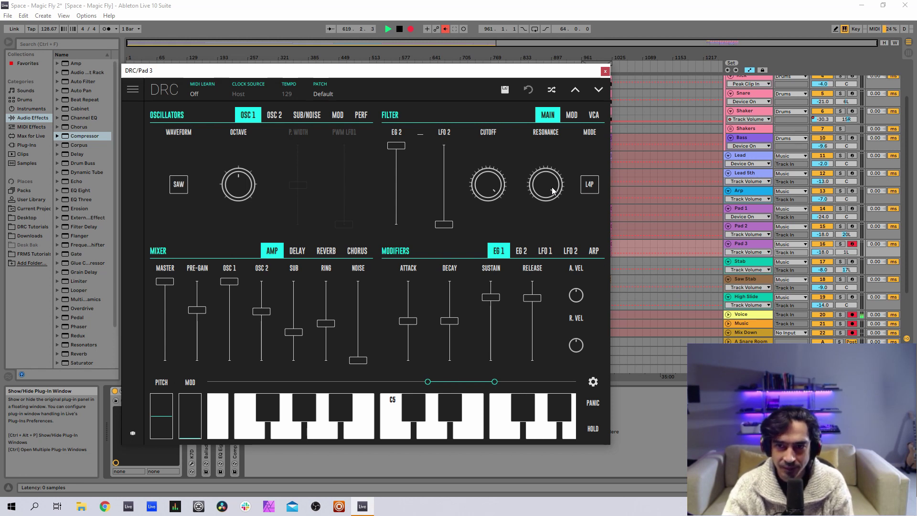
pyautogui.click(604, 72)
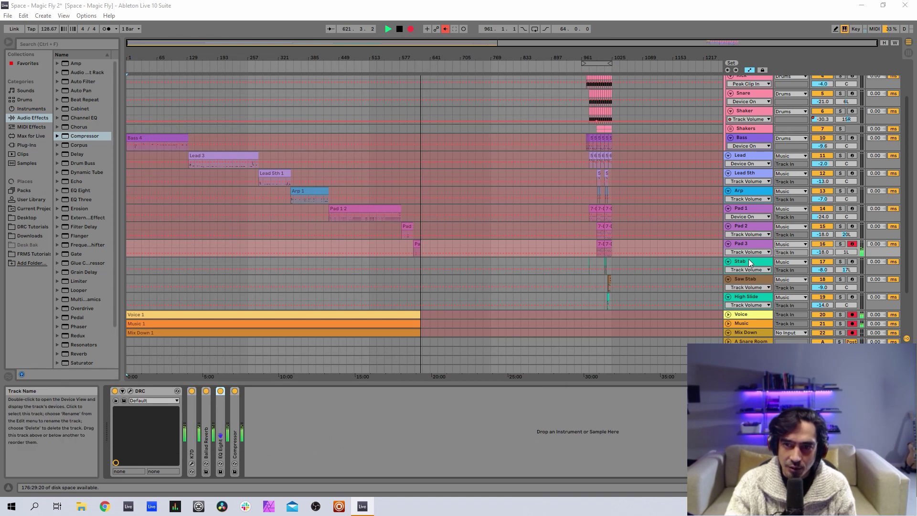
# Arm the Stab track and deactivate EQ Eight and Overdrive in its effect chain.
pyautogui.click(744, 260)
pyautogui.click(852, 244)
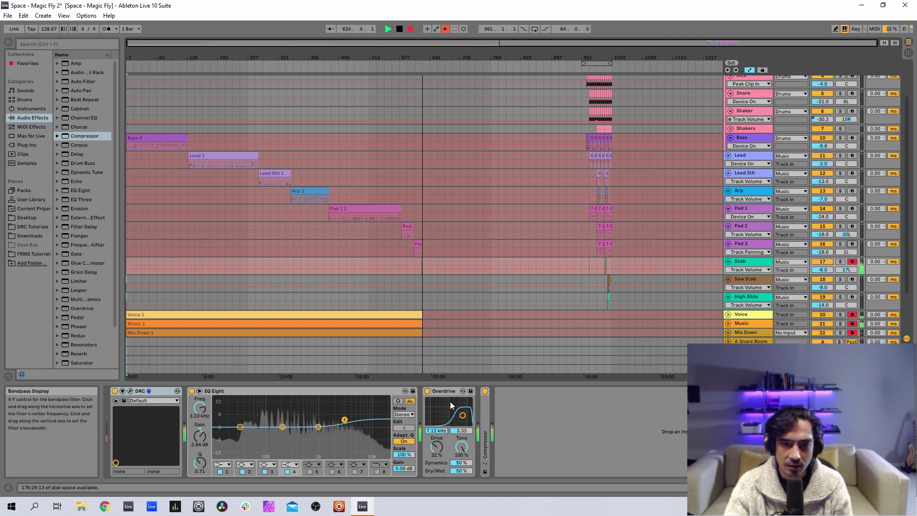
pyautogui.click(427, 391)
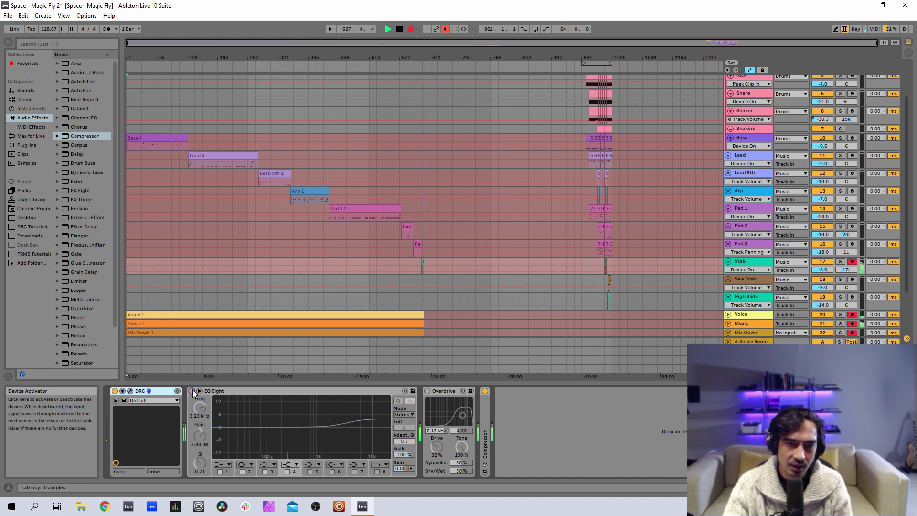
# Open the Stab track's DRC synth and load the Default patch from the Factory bank.
pyautogui.click(130, 391)
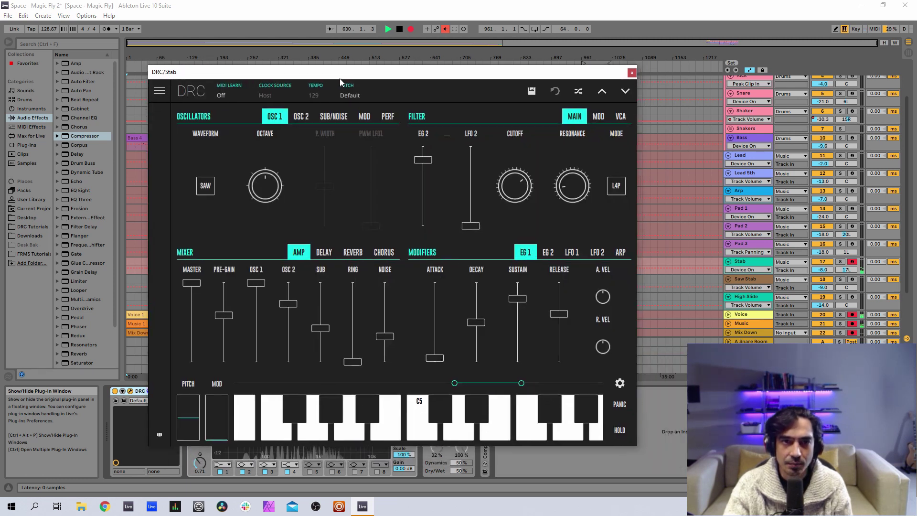
pyautogui.click(351, 95)
pyautogui.click(348, 160)
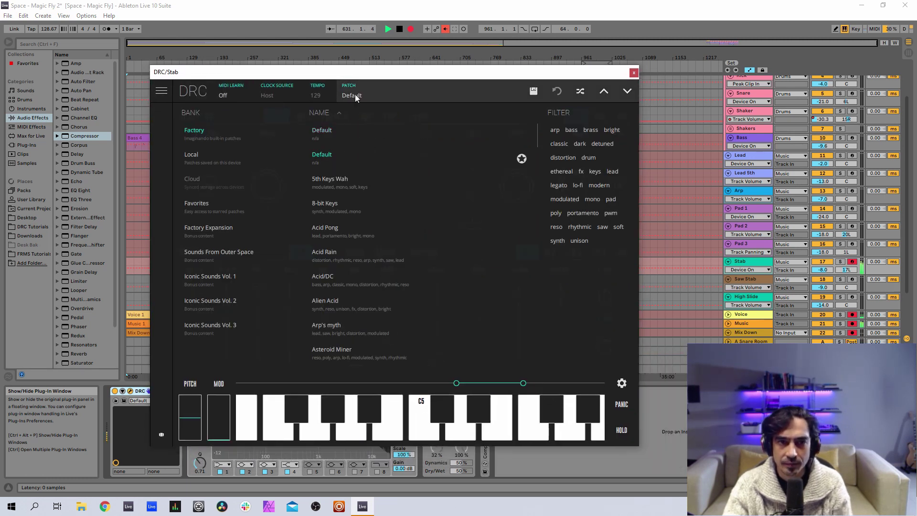
pyautogui.click(359, 92)
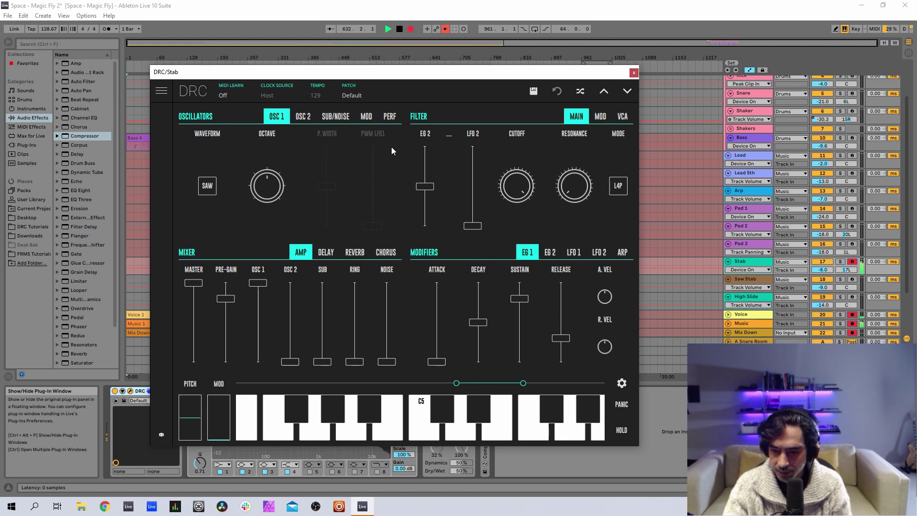
# Lower OSC 2's octave and reduce the mixer's pre-gain to about 0.63.
pyautogui.click(303, 116)
pyautogui.moveTo(243, 189); pyautogui.dragTo(248, 203)
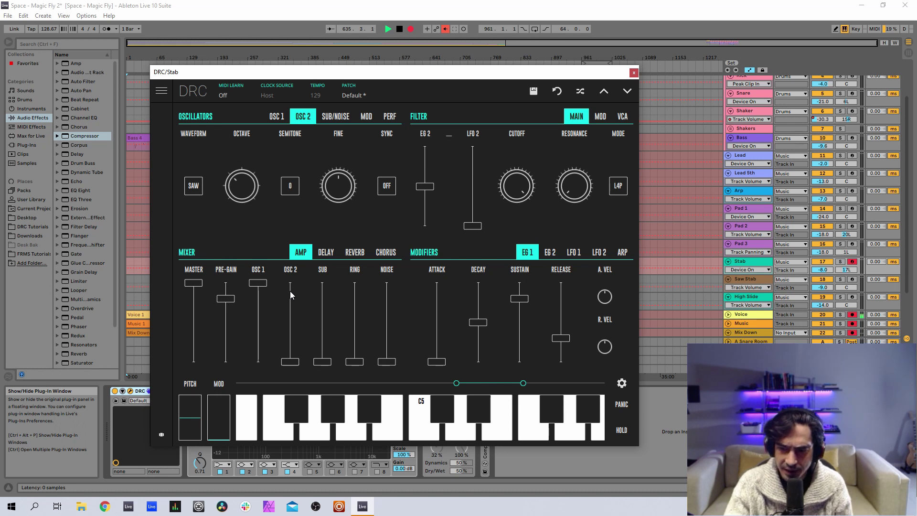
pyautogui.moveTo(236, 304)
pyautogui.mouseDown()
pyautogui.moveTo(233, 320)
pyautogui.moveTo(243, 311)
pyautogui.mouseUp()
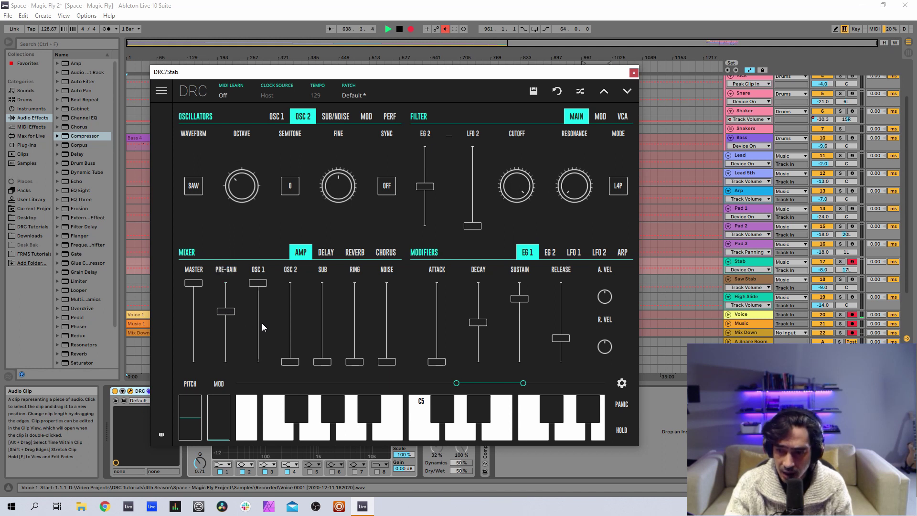
# Raise the OSC 2 level to about 0.73 and the sub level to about 0.36 in the mixer.
pyautogui.click(293, 310)
pyautogui.moveTo(293, 310); pyautogui.dragTo(299, 316)
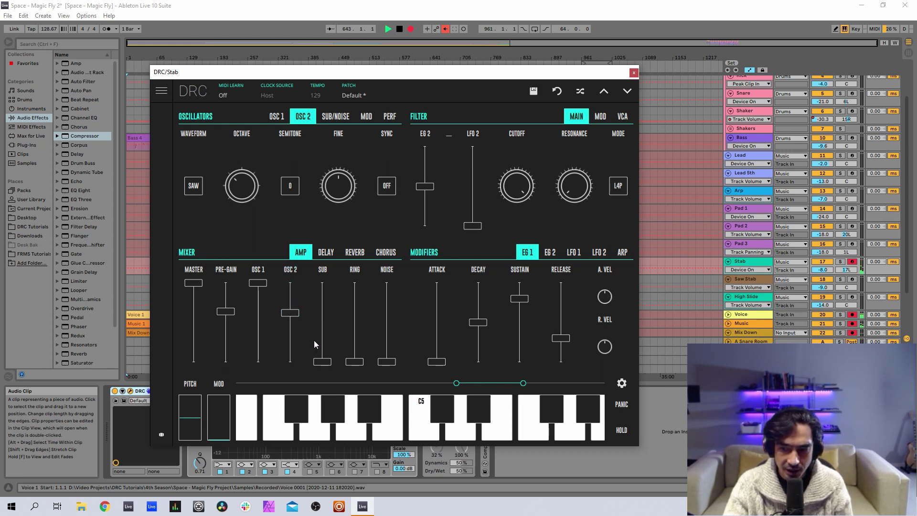
pyautogui.click(323, 332)
pyautogui.moveTo(322, 334); pyautogui.dragTo(319, 337)
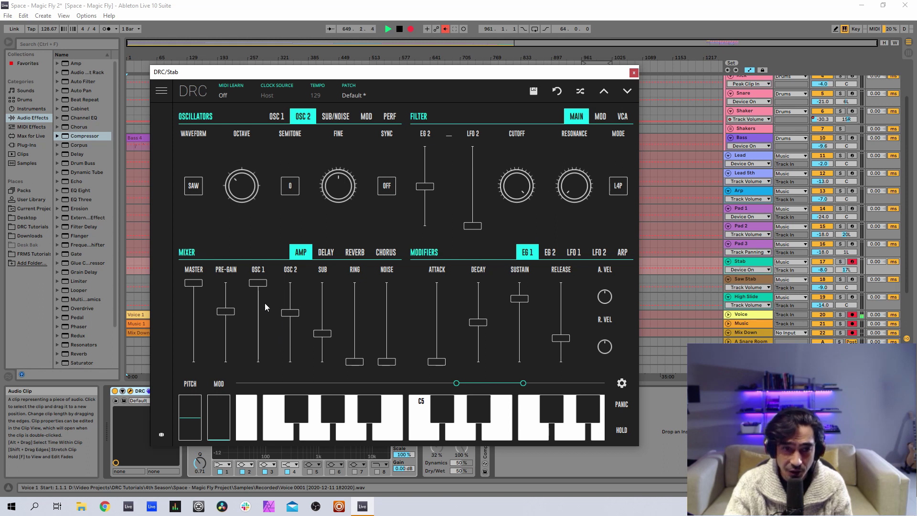
pyautogui.moveTo(290, 318); pyautogui.dragTo(299, 311)
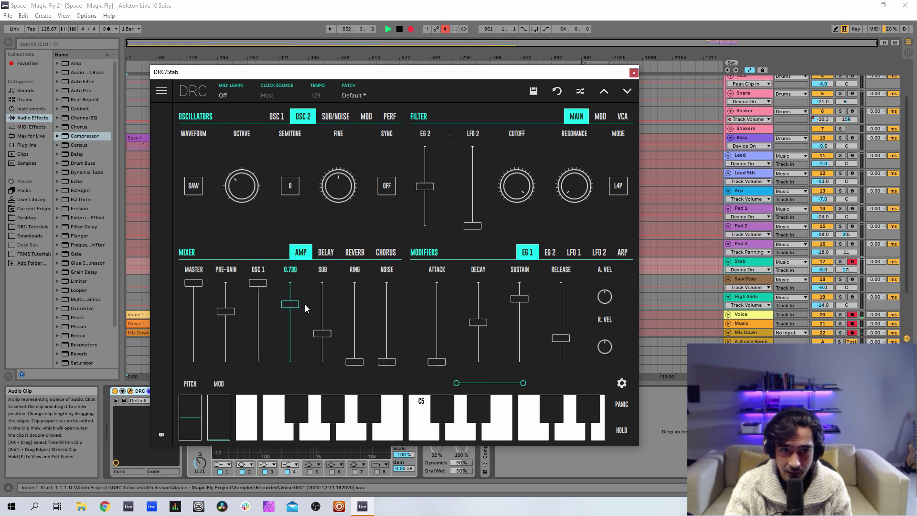
pyautogui.moveTo(307, 304); pyautogui.dragTo(309, 305)
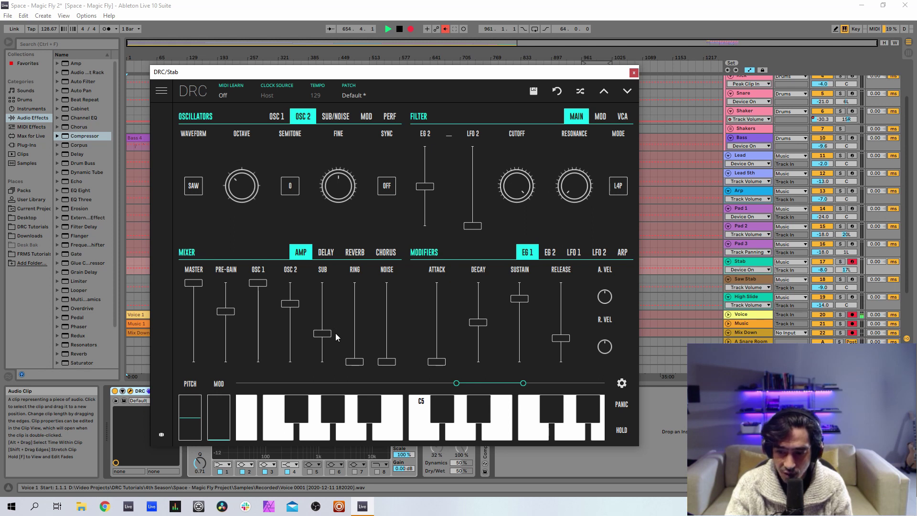
# Raise the Stab's sub level to about 0.43 and noise to about 0.32, and nudge OSC 2's fine tuning upward.
pyautogui.moveTo(334, 333); pyautogui.dragTo(329, 332)
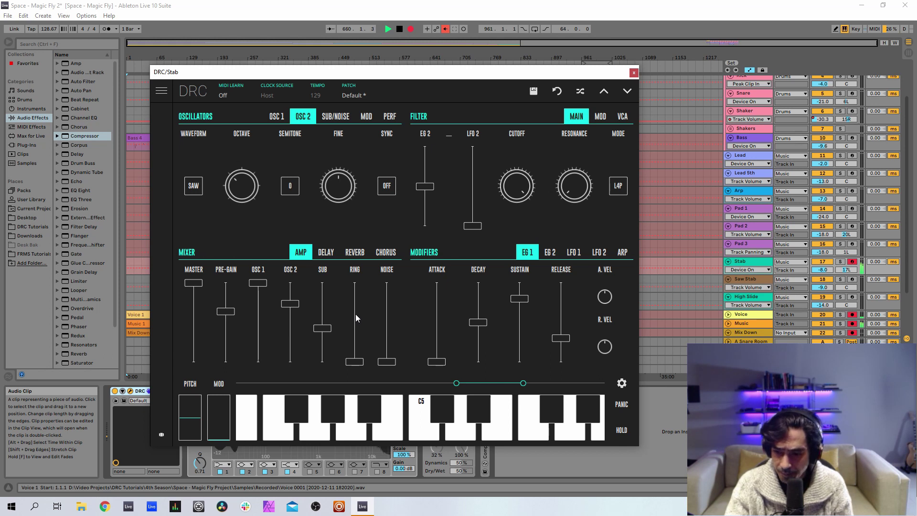
pyautogui.click(386, 329)
pyautogui.moveTo(387, 329); pyautogui.dragTo(385, 339)
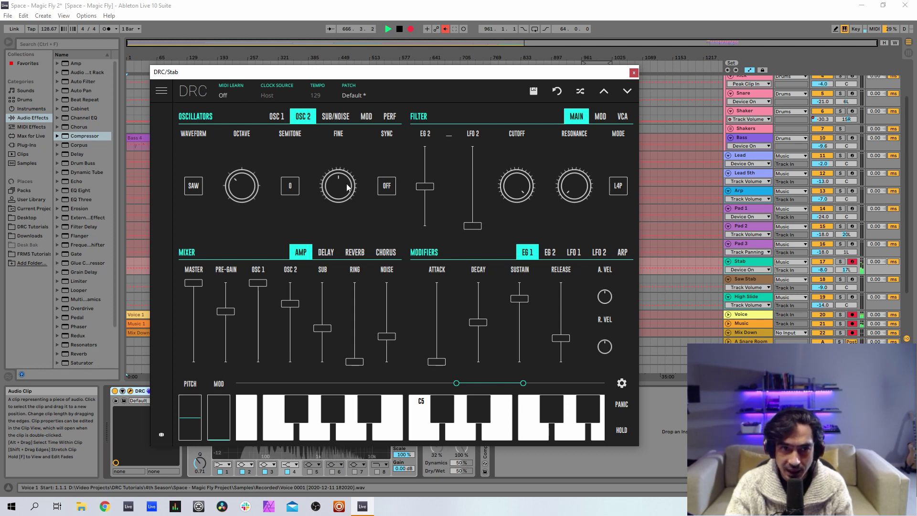
pyautogui.moveTo(342, 190); pyautogui.dragTo(377, 171)
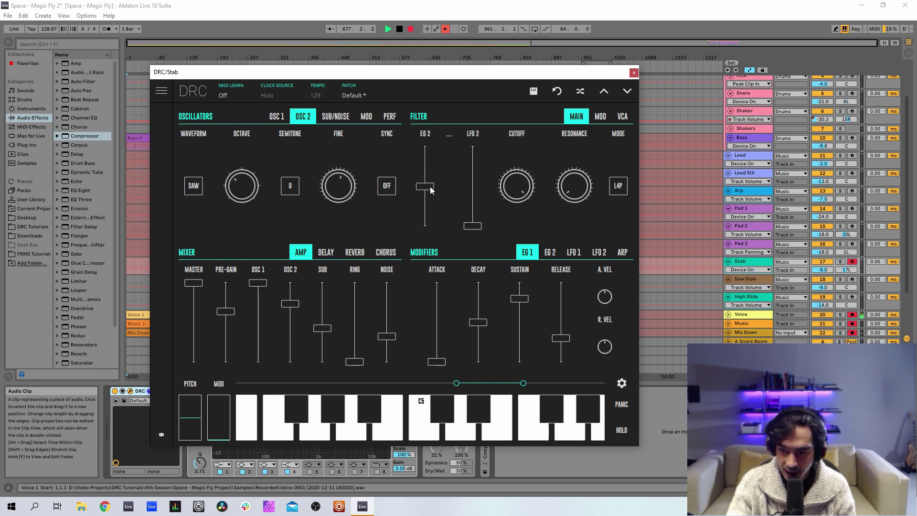
# Shape the Stab's filter with more EG 2 modulation, a lower cutoff and a little resonance.
pyautogui.moveTo(430, 190); pyautogui.dragTo(452, 162)
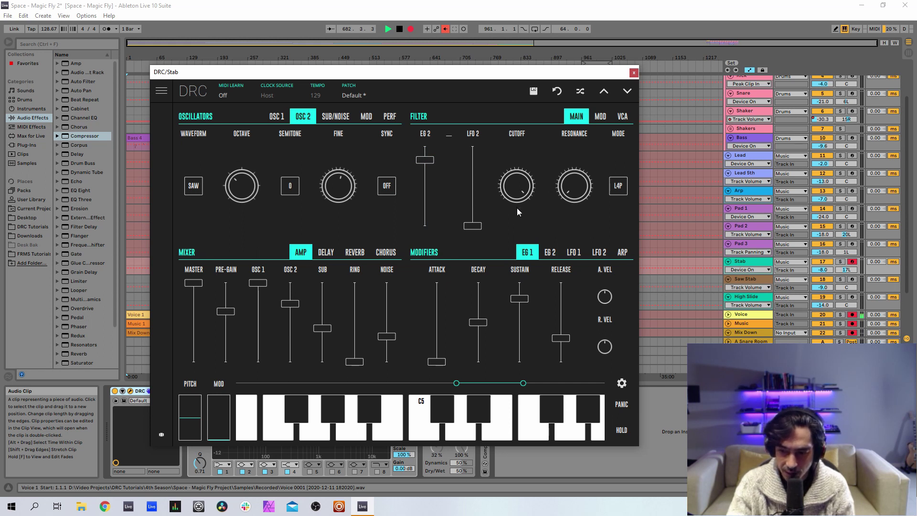
pyautogui.moveTo(513, 199); pyautogui.dragTo(542, 262)
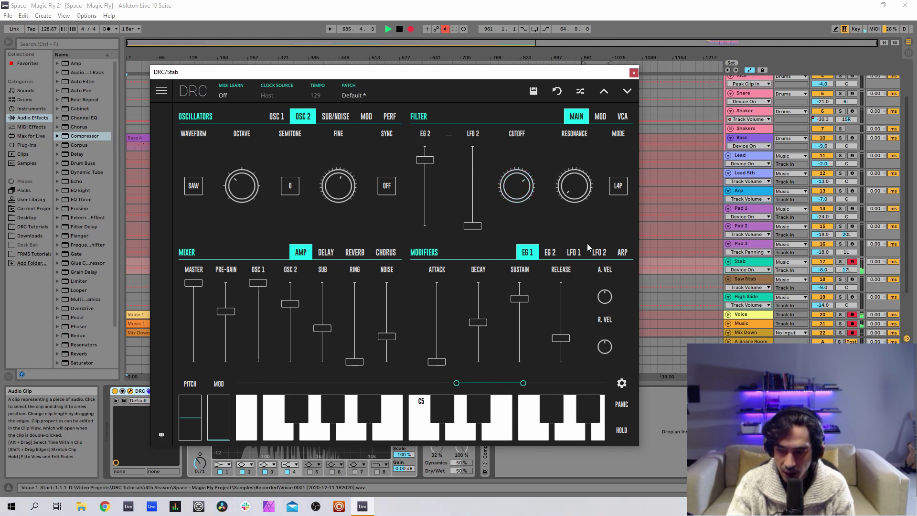
pyautogui.moveTo(585, 193); pyautogui.dragTo(601, 156)
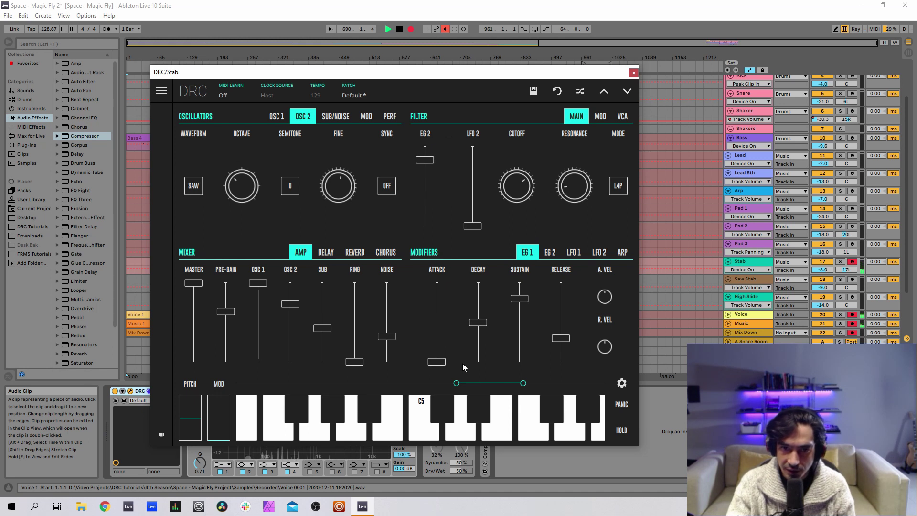
# Lengthen the Stab's EG 1 attack slightly and set its release to about 0.60.
pyautogui.moveTo(438, 362); pyautogui.dragTo(444, 361)
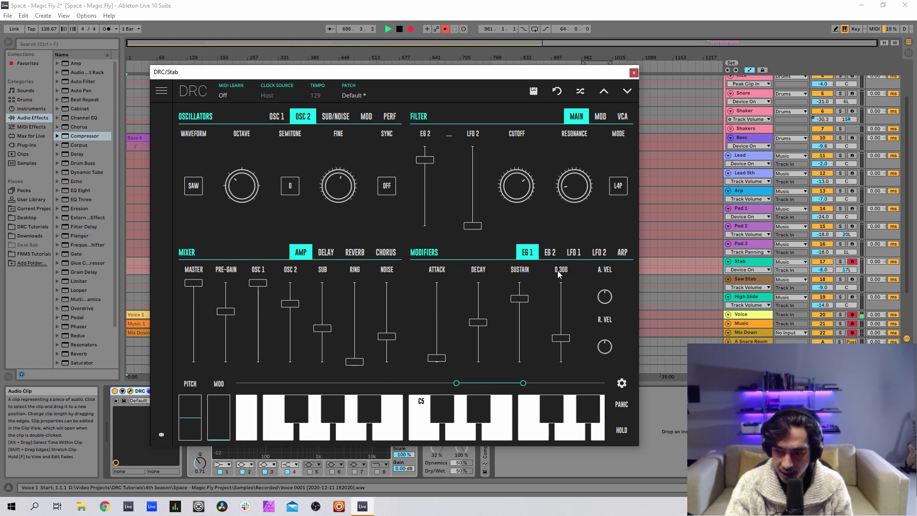
pyautogui.moveTo(562, 326); pyautogui.dragTo(568, 323)
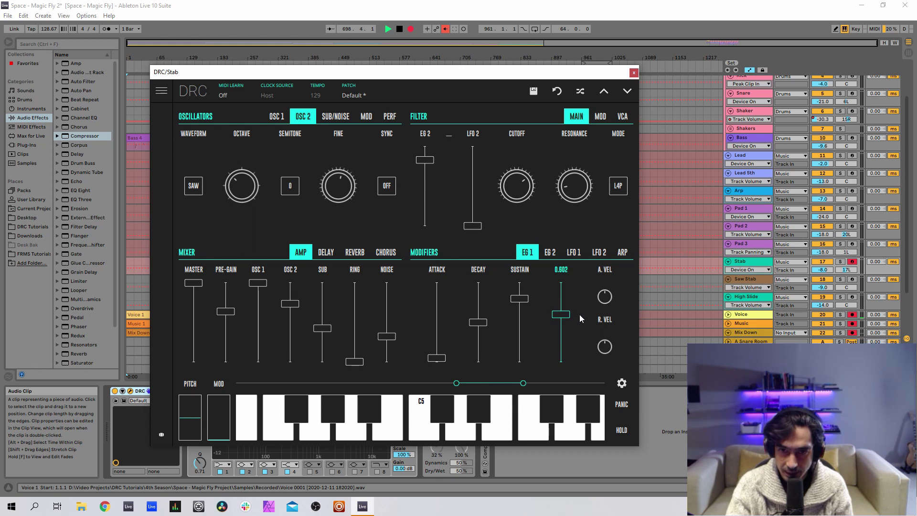
# Shape the Stab's EG 2 with a slight attack, decay about 0.23, maximum sustain and release about 0.44.
pyautogui.click(549, 252)
pyautogui.moveTo(437, 362); pyautogui.dragTo(451, 357)
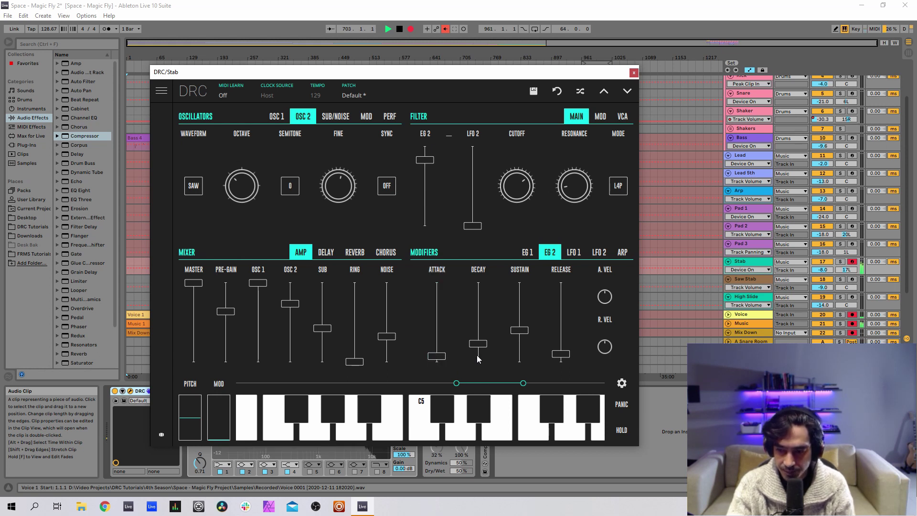
pyautogui.moveTo(475, 325); pyautogui.dragTo(470, 343)
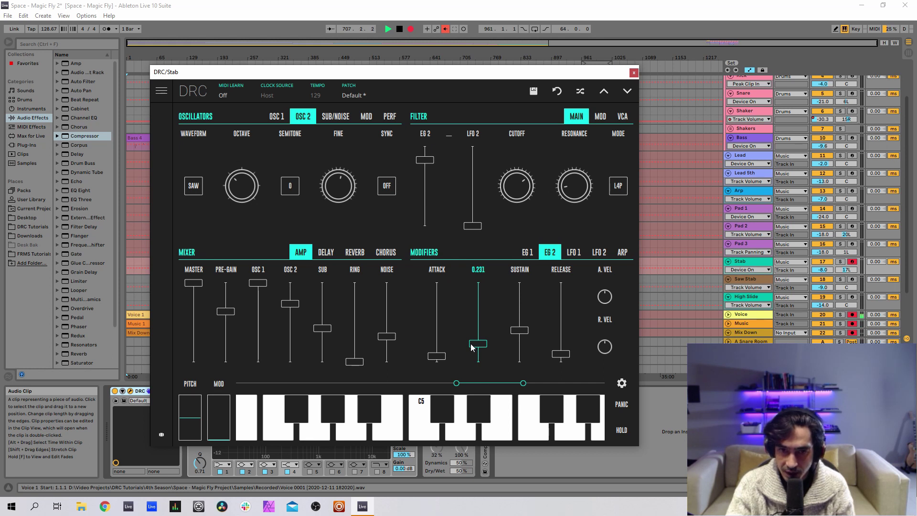
pyautogui.moveTo(518, 330); pyautogui.dragTo(501, 189)
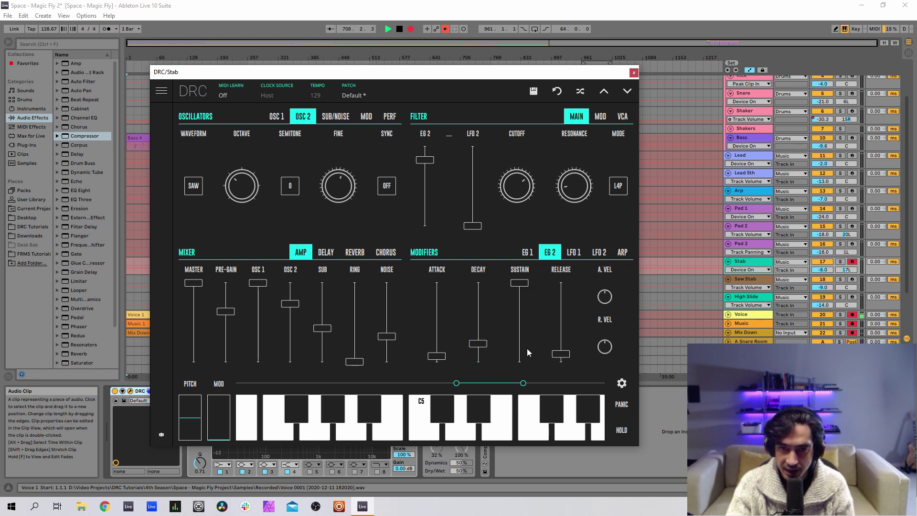
pyautogui.moveTo(561, 313); pyautogui.dragTo(562, 330)
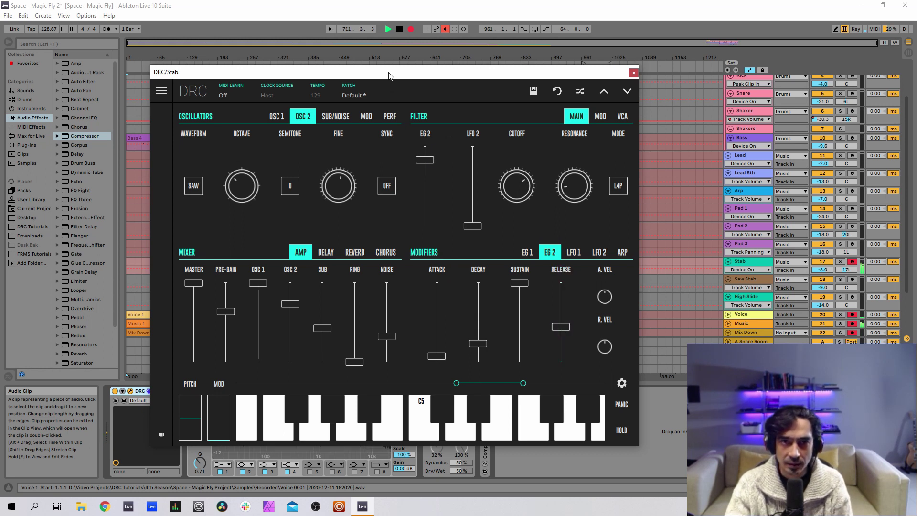
# Add reverb to the Stab with the amount at about 0.37 and the decay at about 0.78.
pyautogui.moveTo(388, 75); pyautogui.dragTo(389, 50)
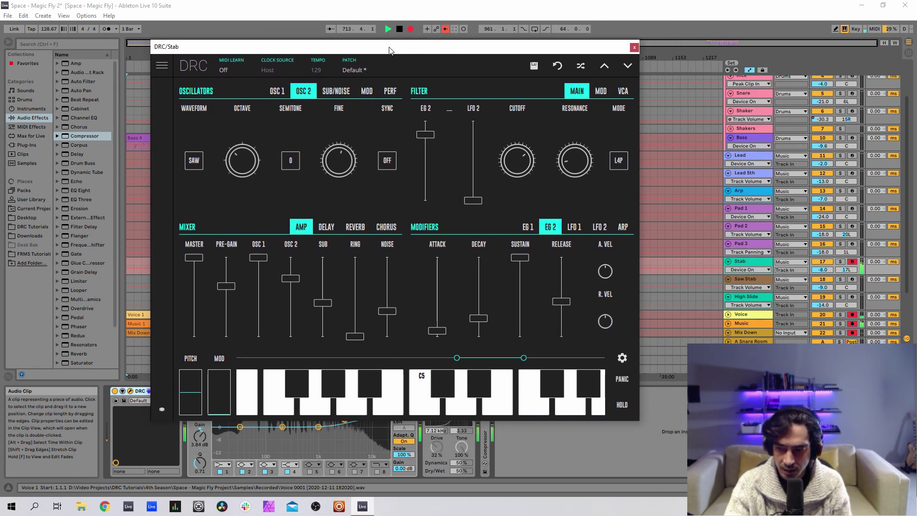
pyautogui.click(363, 227)
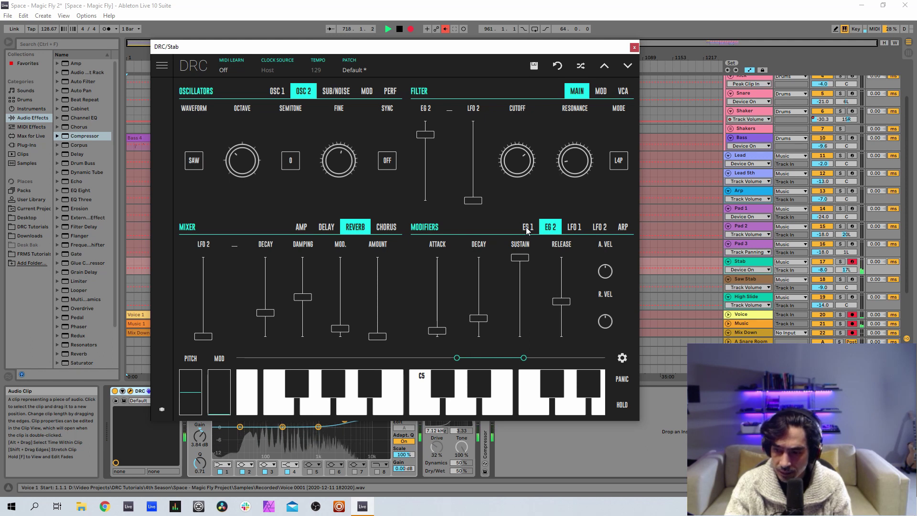
pyautogui.moveTo(564, 251)
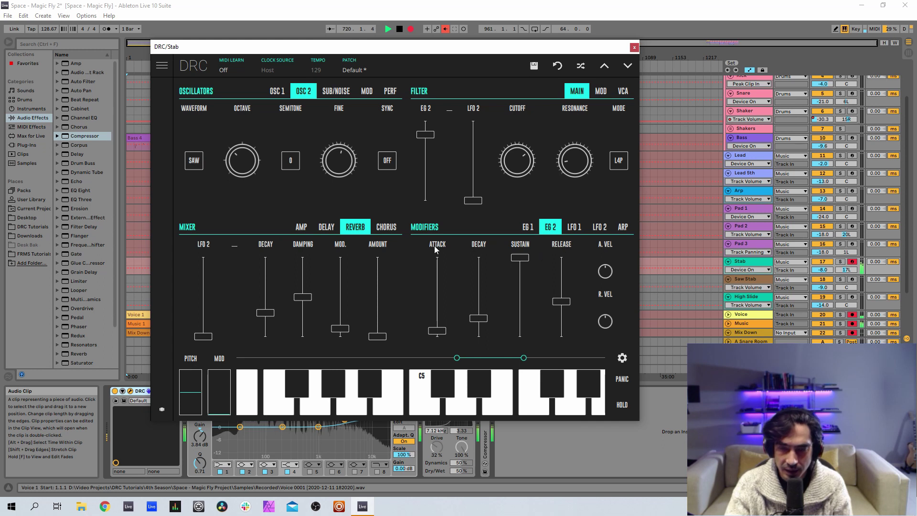
pyautogui.moveTo(378, 335); pyautogui.dragTo(402, 311)
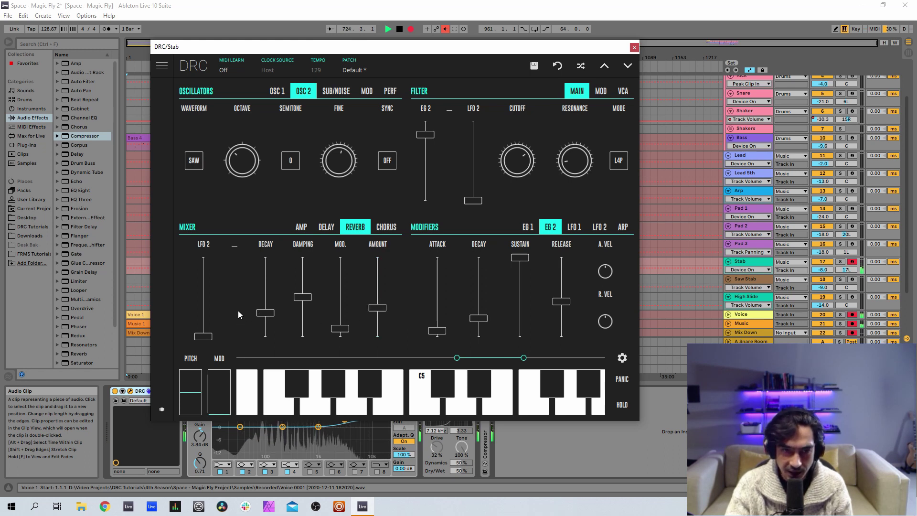
pyautogui.moveTo(263, 283); pyautogui.dragTo(276, 277)
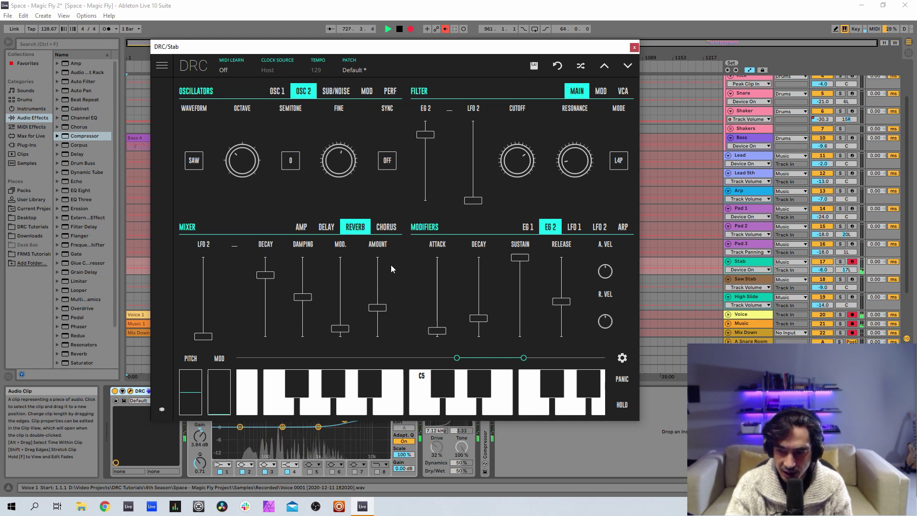
# Close the Stab's DRC window and reactivate Overdrive in its effect chain.
pyautogui.click(634, 47)
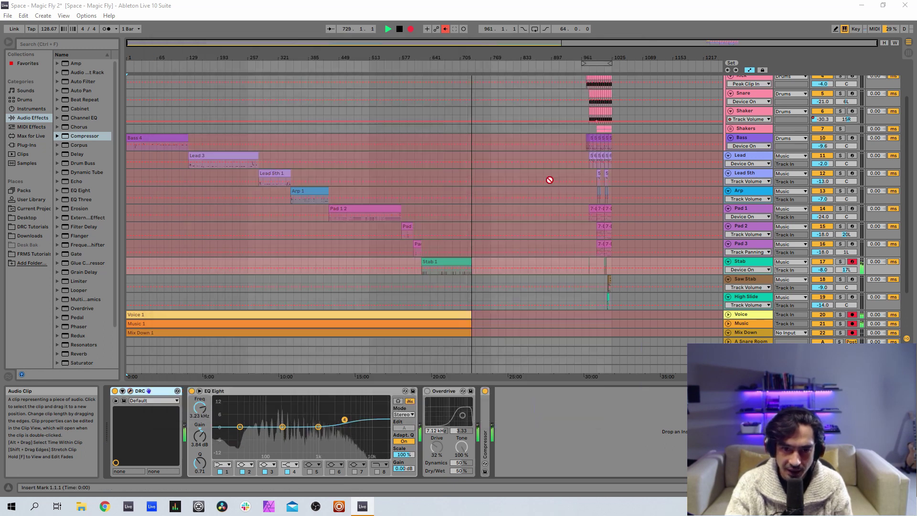
pyautogui.click(428, 391)
pyautogui.moveTo(448, 390); pyautogui.dragTo(758, 222)
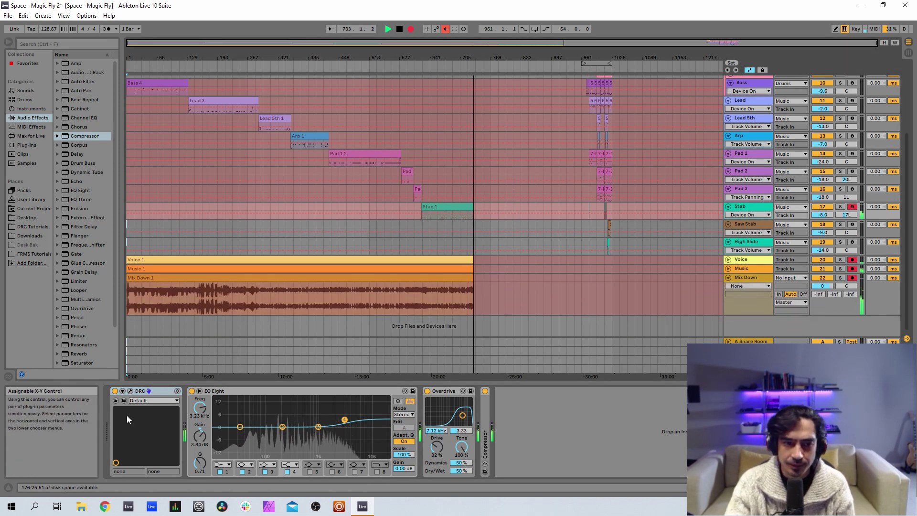
pyautogui.click(130, 391)
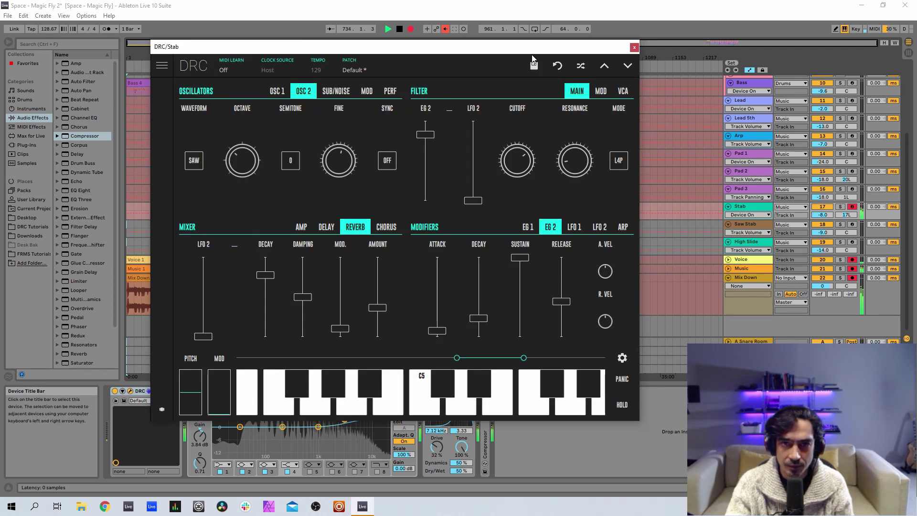
pyautogui.click(354, 70)
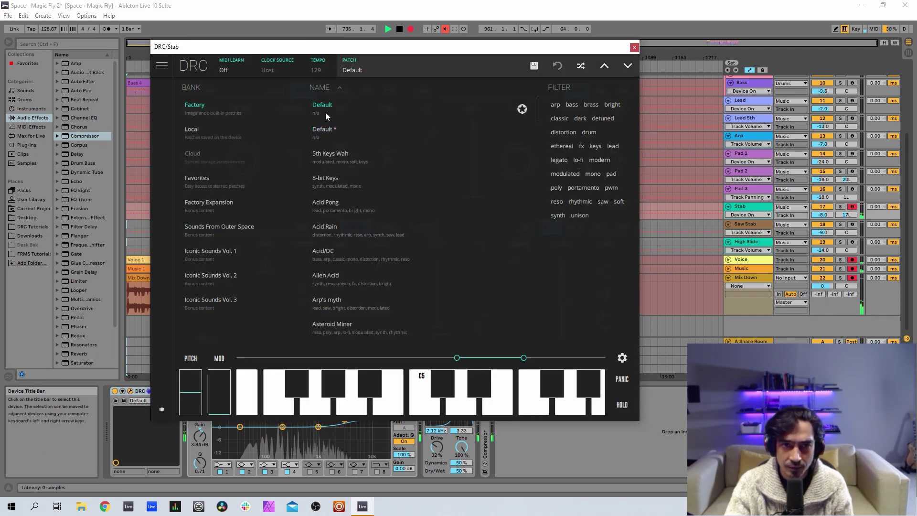
pyautogui.click(328, 130)
pyautogui.click(369, 67)
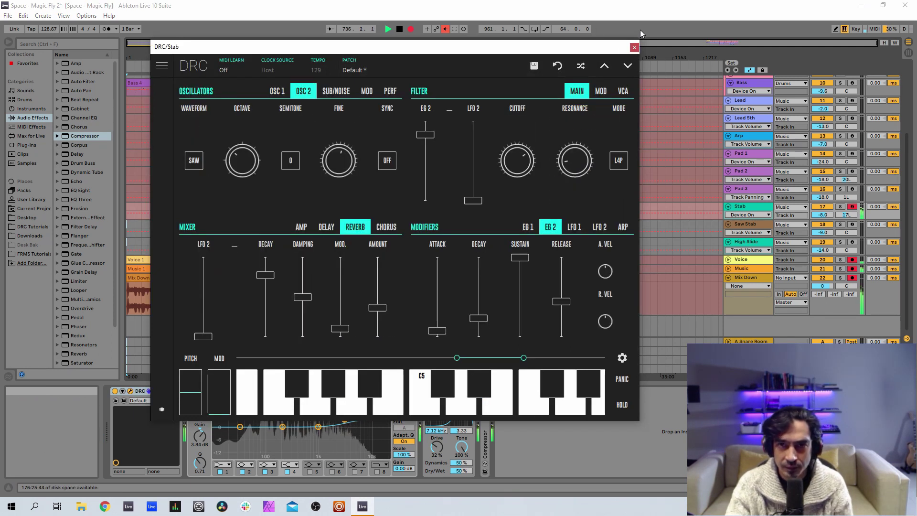
pyautogui.click(634, 46)
# Arm the Saw Stab track and load the Default patch from the Factory bank in its DRC synth.
pyautogui.click(807, 229)
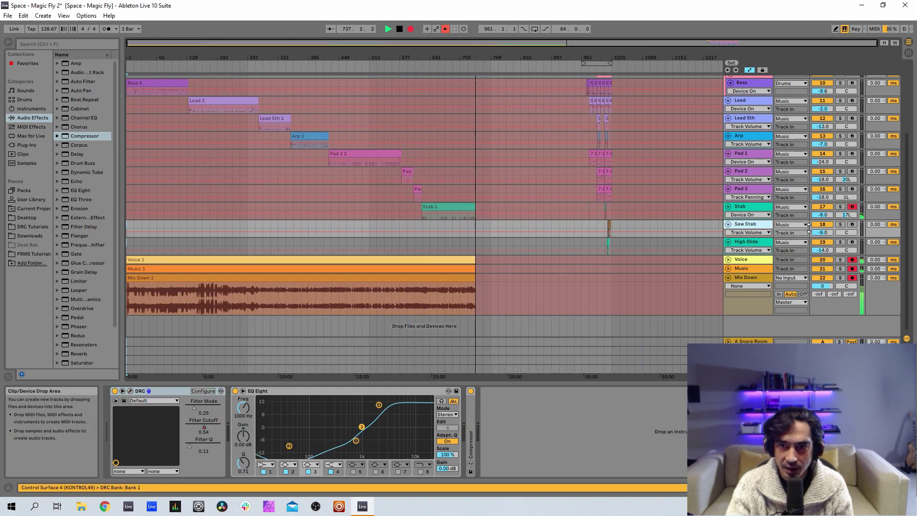
pyautogui.click(852, 224)
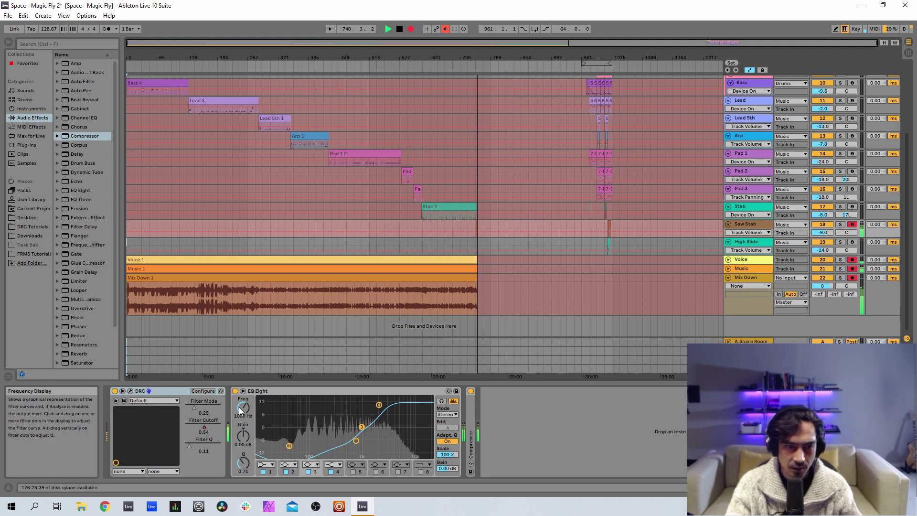
pyautogui.click(142, 389)
pyautogui.click(347, 141)
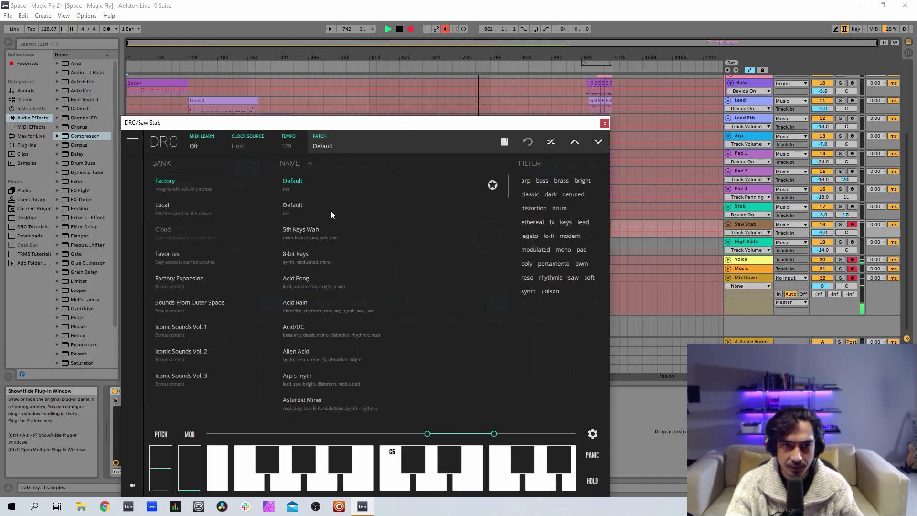
pyautogui.click(333, 210)
pyautogui.click(360, 142)
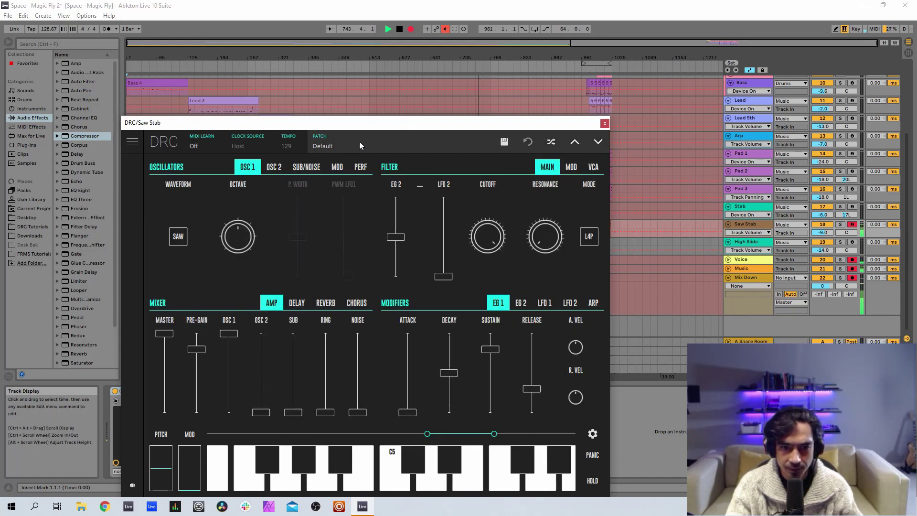
# Move the Saw Stab's DRC window aside, toggle EQ Eight in the effect chain, and bring the window back.
pyautogui.moveTo(335, 123); pyautogui.dragTo(738, 96)
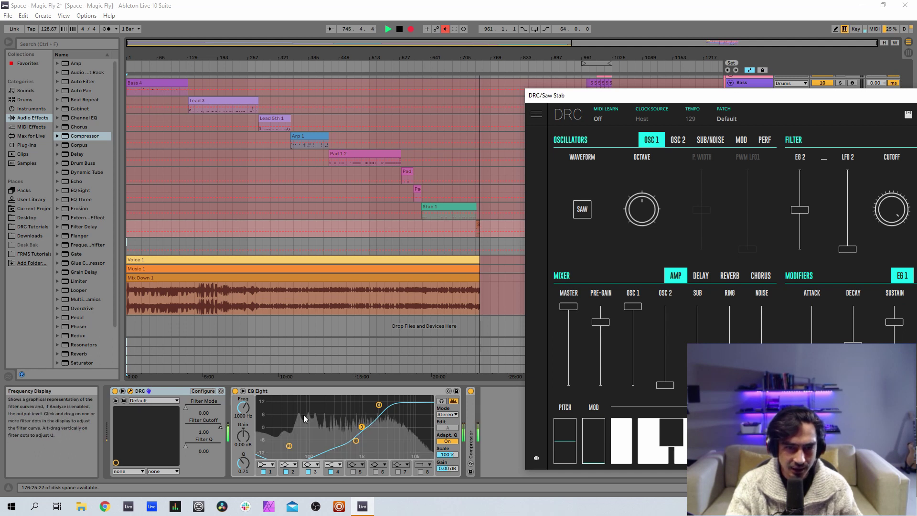
pyautogui.click(235, 391)
pyautogui.click(235, 391)
pyautogui.moveTo(702, 102); pyautogui.dragTo(306, 75)
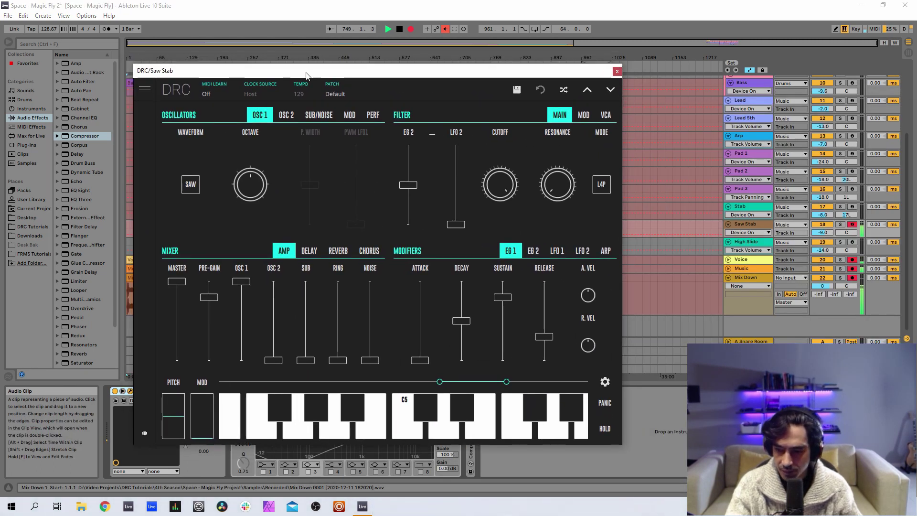
# Set the Saw Stab's OSC 2 octave to its centre position, raise its level to maximum and detune it slightly upward.
pyautogui.click(285, 117)
pyautogui.moveTo(248, 172); pyautogui.dragTo(279, 186)
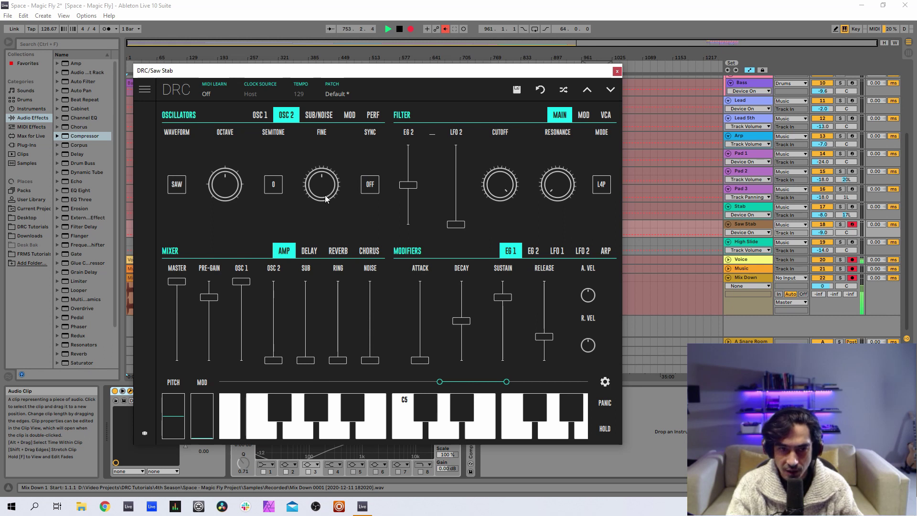
pyautogui.moveTo(271, 307); pyautogui.dragTo(274, 282)
pyautogui.moveTo(304, 169); pyautogui.dragTo(302, 161)
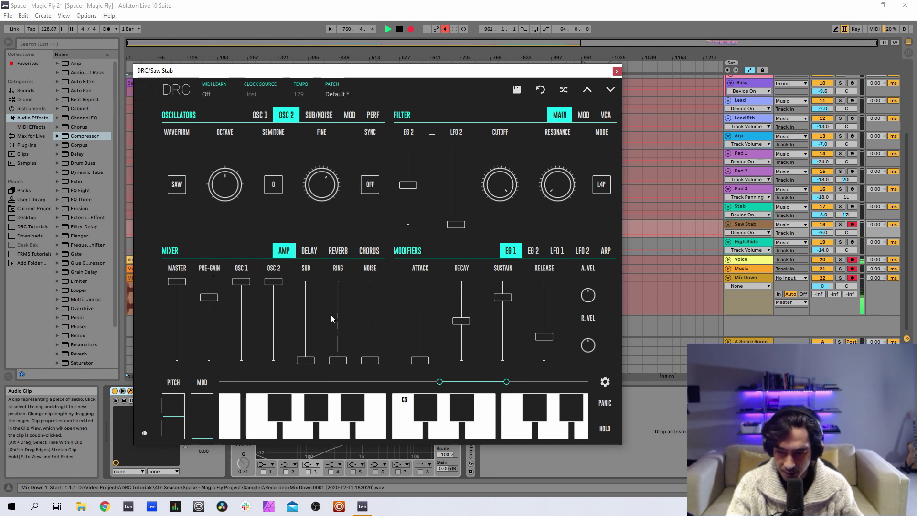
# Switch the Saw Stab's filter mode to L2P and add a little resonance.
pyautogui.click(600, 184)
pyautogui.click(597, 182)
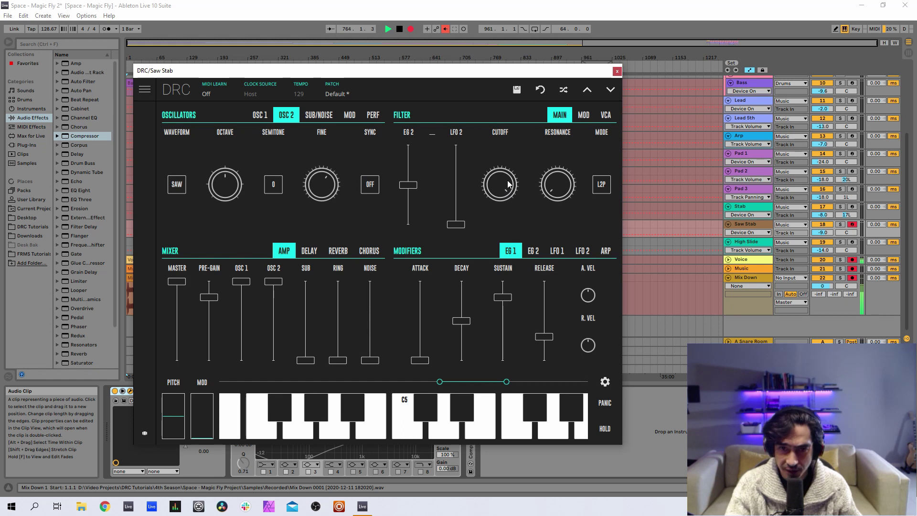
pyautogui.moveTo(561, 198); pyautogui.dragTo(558, 170)
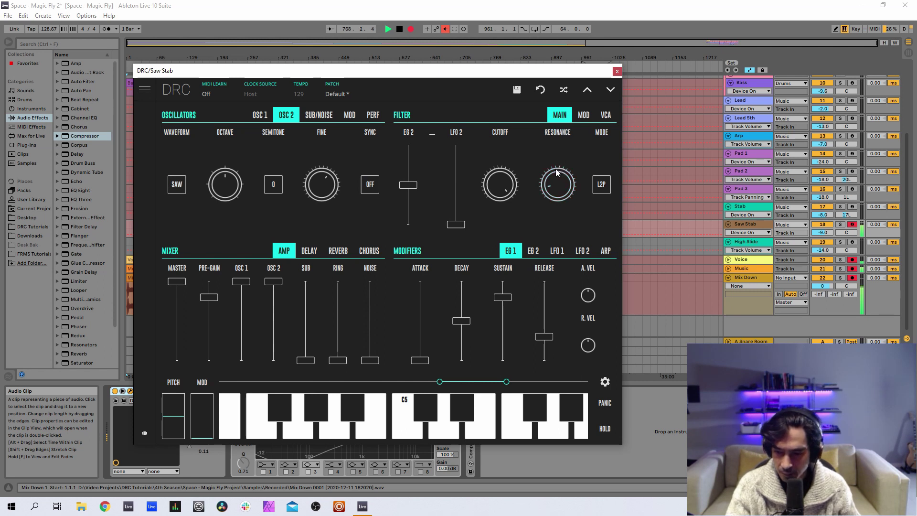
# Raise the Saw Stab's VCA velocity modulation to about 0.405.
pyautogui.click(604, 115)
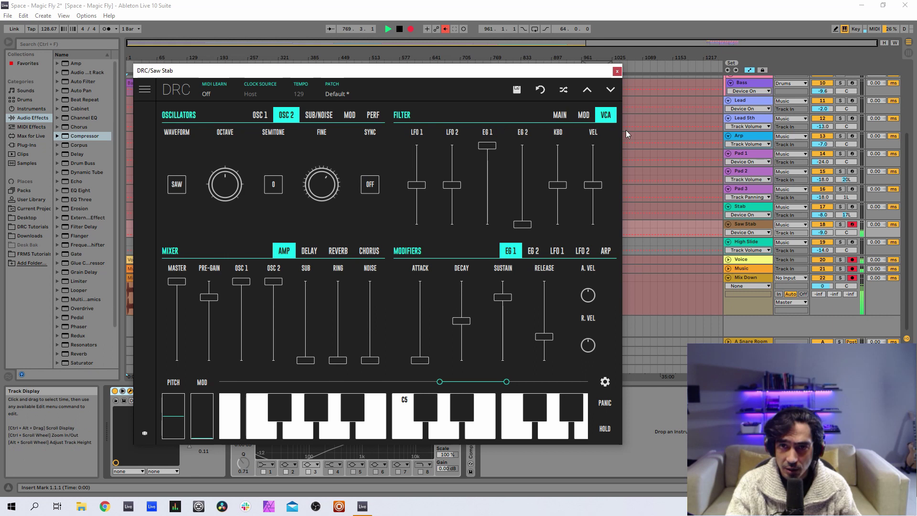
pyautogui.moveTo(593, 183); pyautogui.dragTo(606, 168)
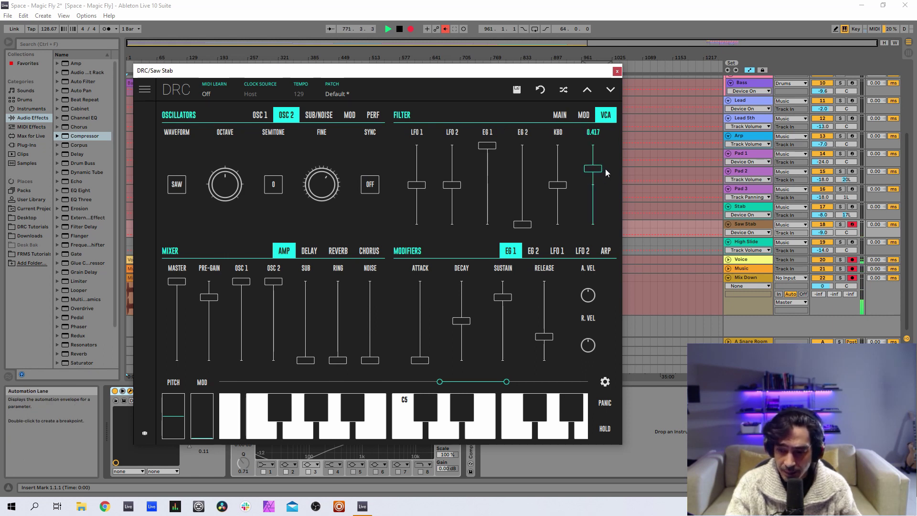
pyautogui.moveTo(602, 170); pyautogui.dragTo(606, 169)
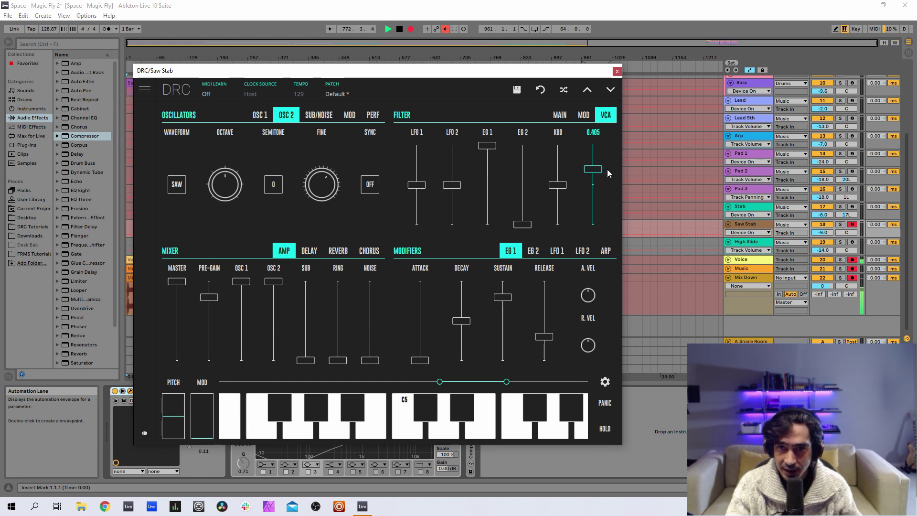
# Lengthen the decay of the Saw Stab's EG 1 and lower its sustain to roughly a quarter.
pyautogui.click(584, 116)
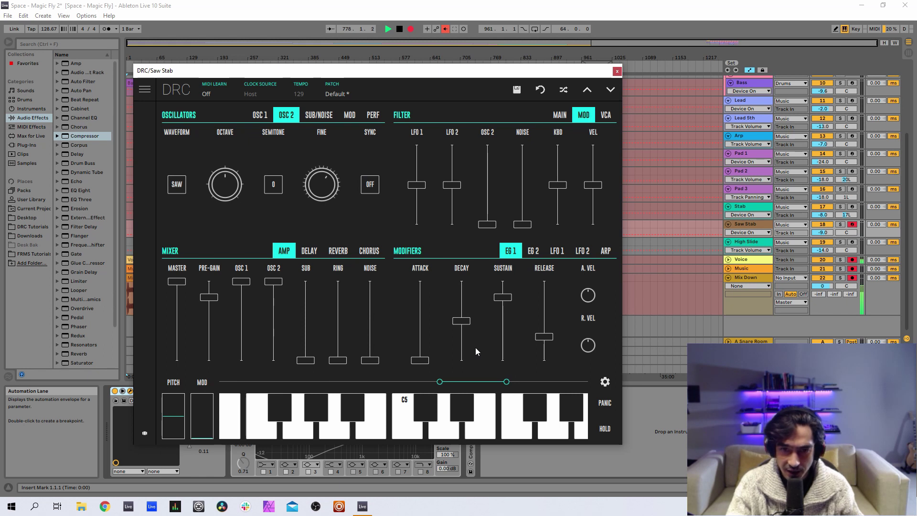
pyautogui.moveTo(466, 324)
pyautogui.moveTo(470, 313); pyautogui.dragTo(512, 341)
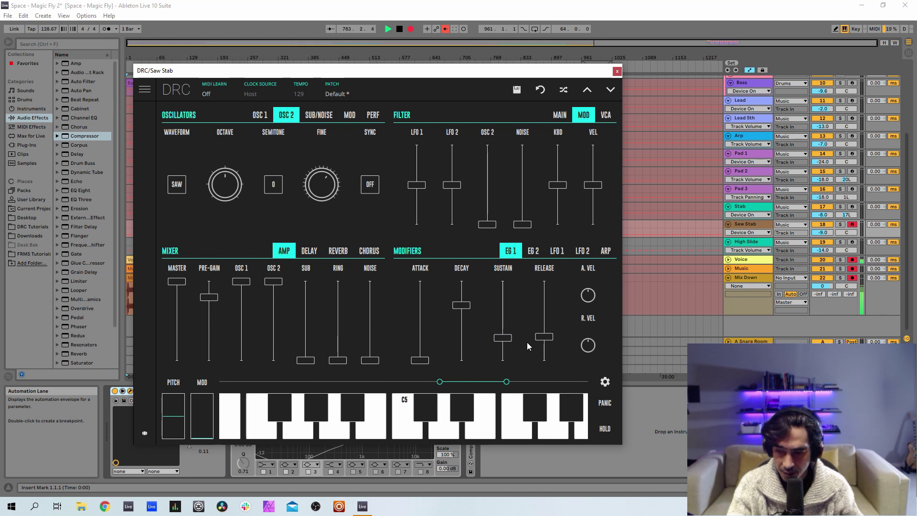
# Set the decay of the Saw Stab's EG 2 to minimum and raise its release to near maximum.
pyautogui.click(530, 250)
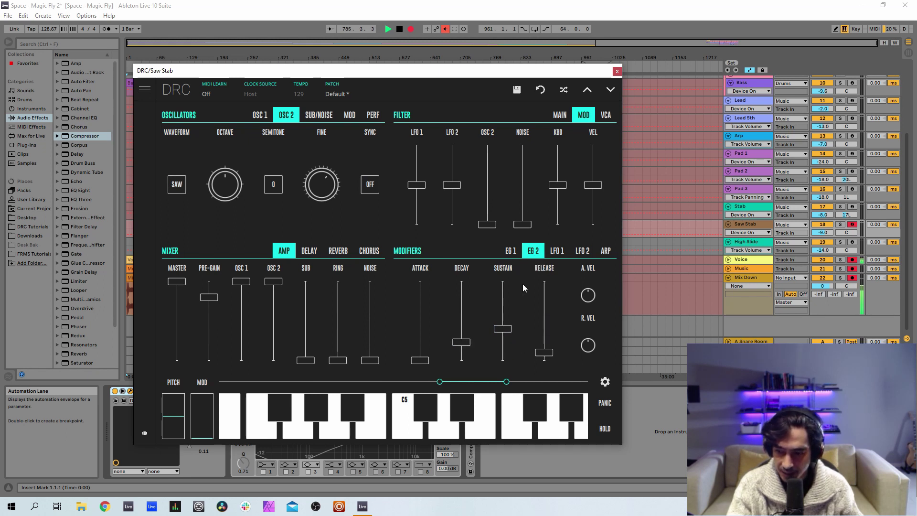
pyautogui.moveTo(461, 343); pyautogui.dragTo(481, 470)
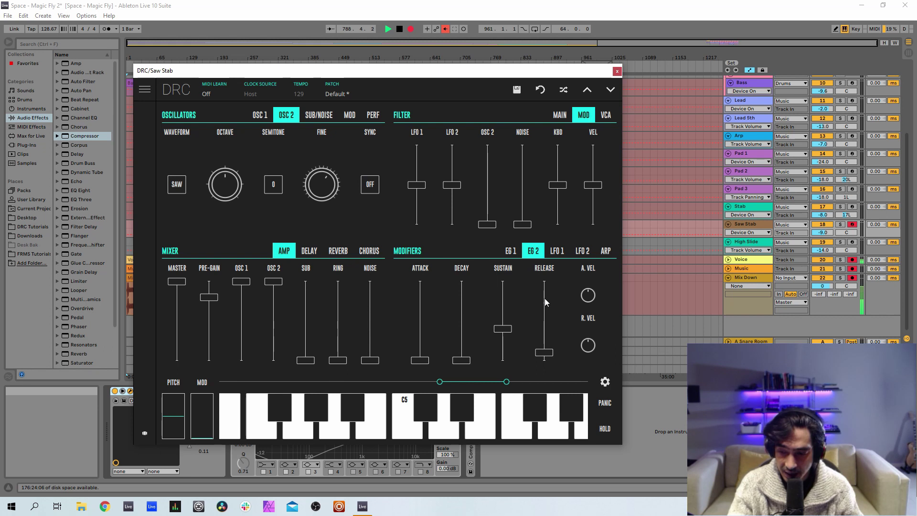
pyautogui.moveTo(544, 294); pyautogui.dragTo(548, 293)
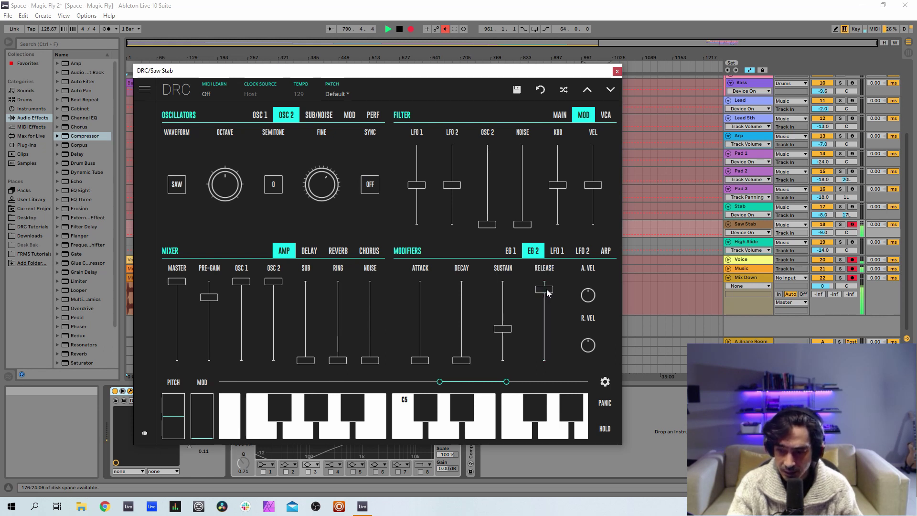
# Raise the Saw Stab's reverb amount to over a third and lengthen the reverb decay.
pyautogui.click(338, 252)
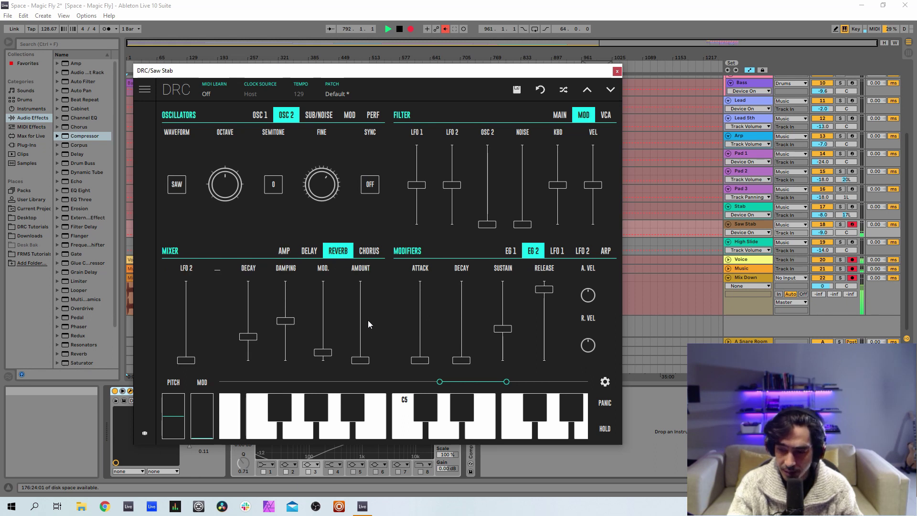
pyautogui.moveTo(368, 326); pyautogui.dragTo(372, 331)
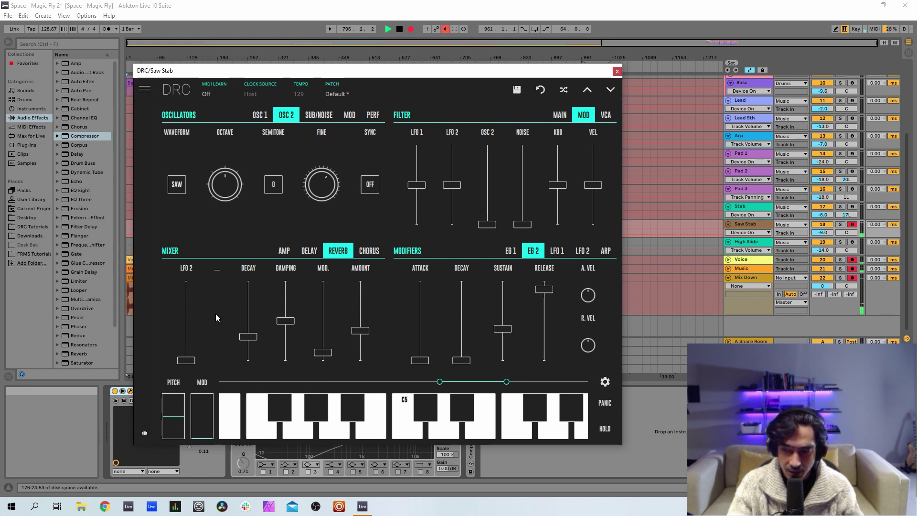
pyautogui.moveTo(244, 310); pyautogui.dragTo(262, 305)
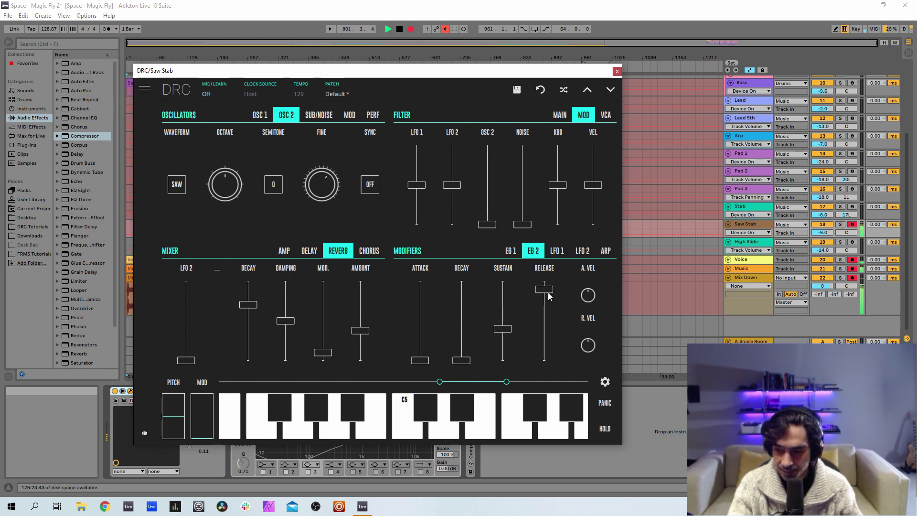
# Reopen the Saw Stab's DRC window and compare the two Default patch entries, returning to the first one.
pyautogui.click(616, 71)
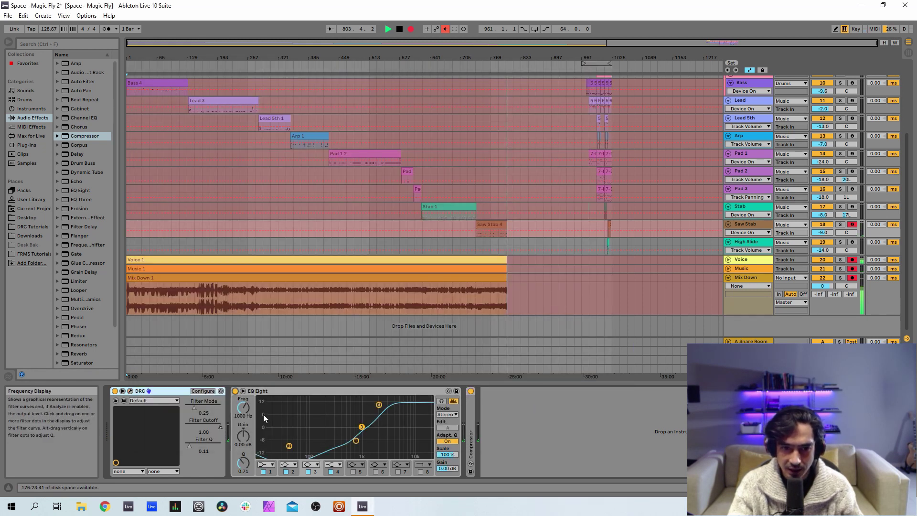
pyautogui.click(129, 391)
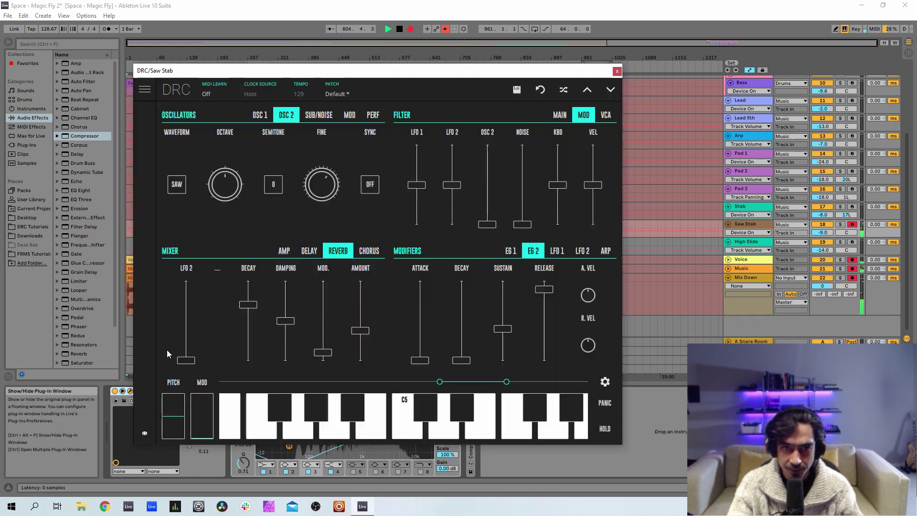
pyautogui.click(360, 96)
pyautogui.click(308, 134)
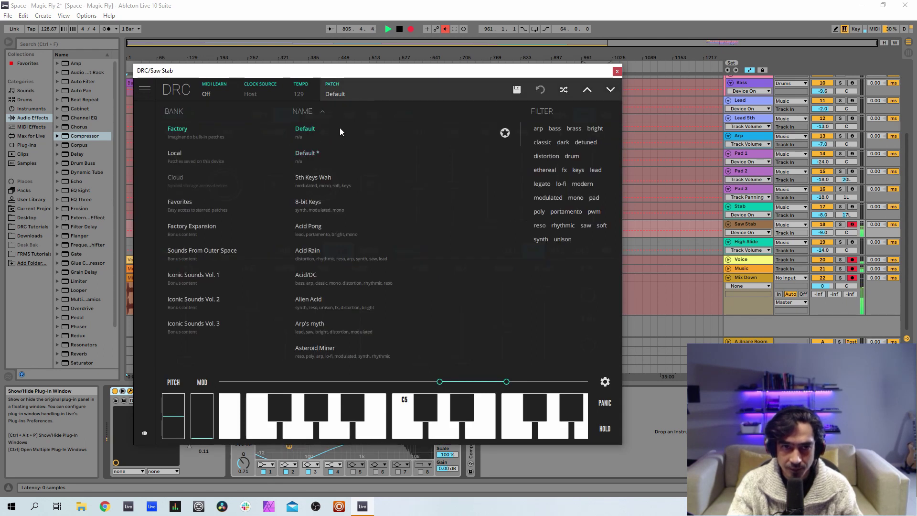
pyautogui.click(311, 158)
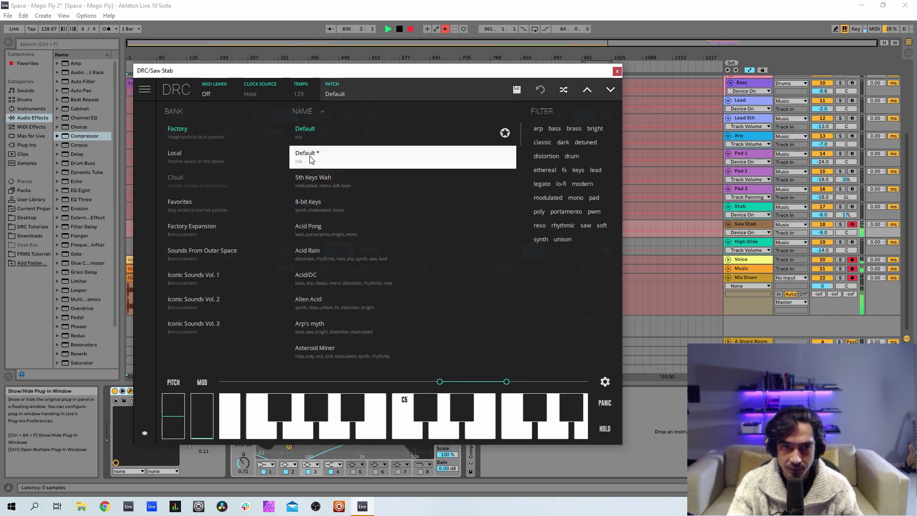
pyautogui.click(348, 90)
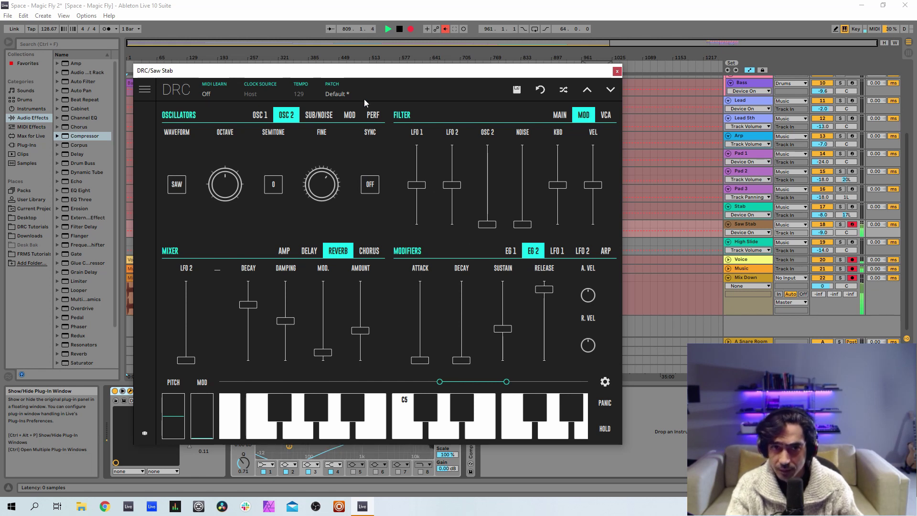
pyautogui.click(329, 96)
pyautogui.click(310, 130)
pyautogui.click(361, 90)
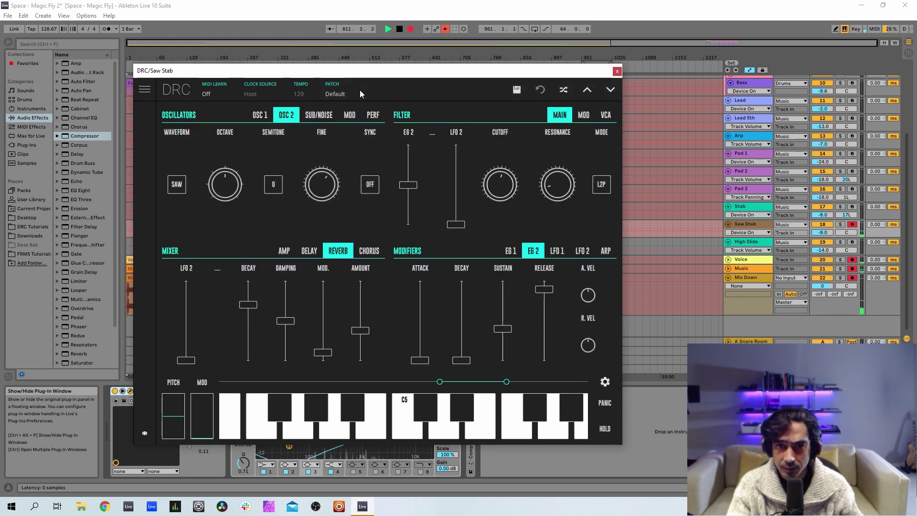
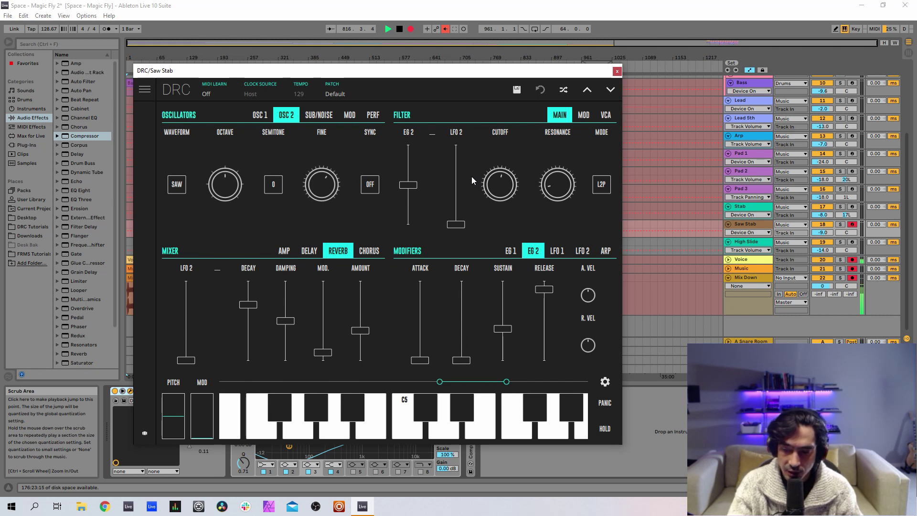
# Set the Saw Stab's filter cutoff to about 0.53, checking both Default patch entries, and close its DRC window.
pyautogui.moveTo(503, 181); pyautogui.dragTo(503, 187)
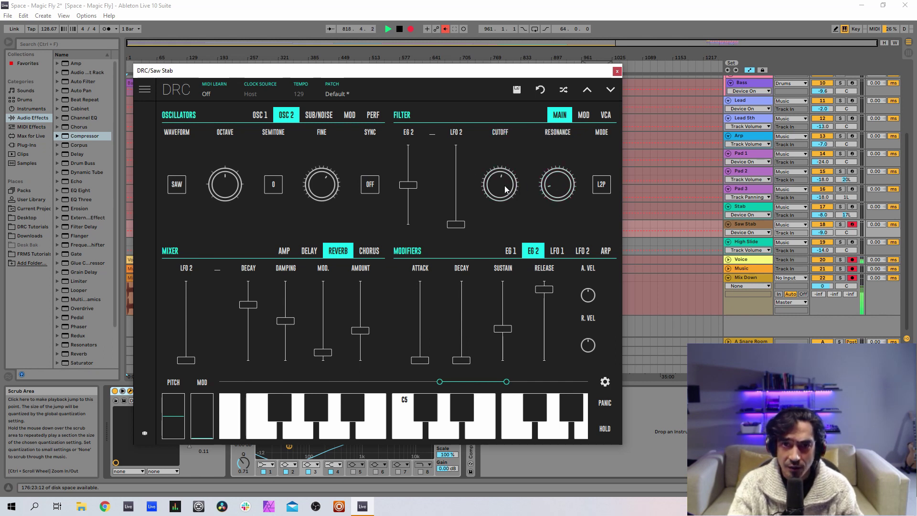
pyautogui.click(372, 92)
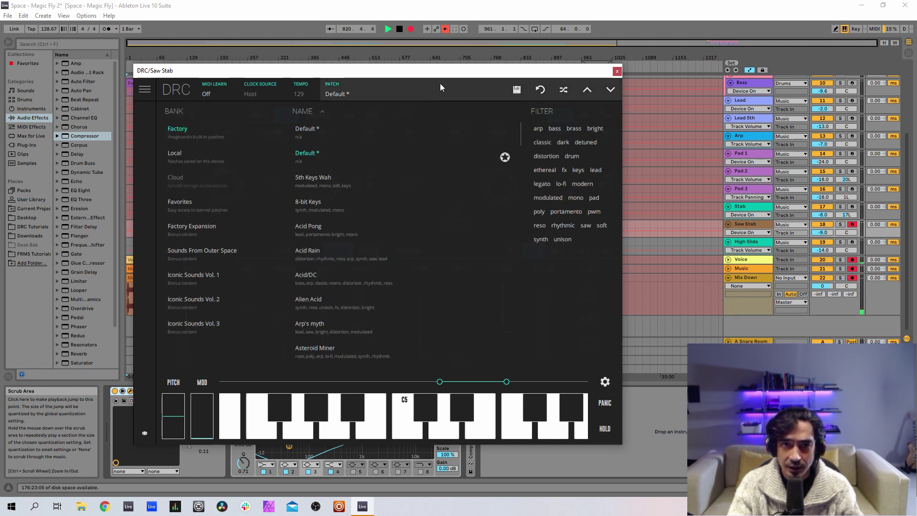
pyautogui.click(503, 155)
pyautogui.moveTo(503, 180); pyautogui.dragTo(497, 351)
pyautogui.click(348, 94)
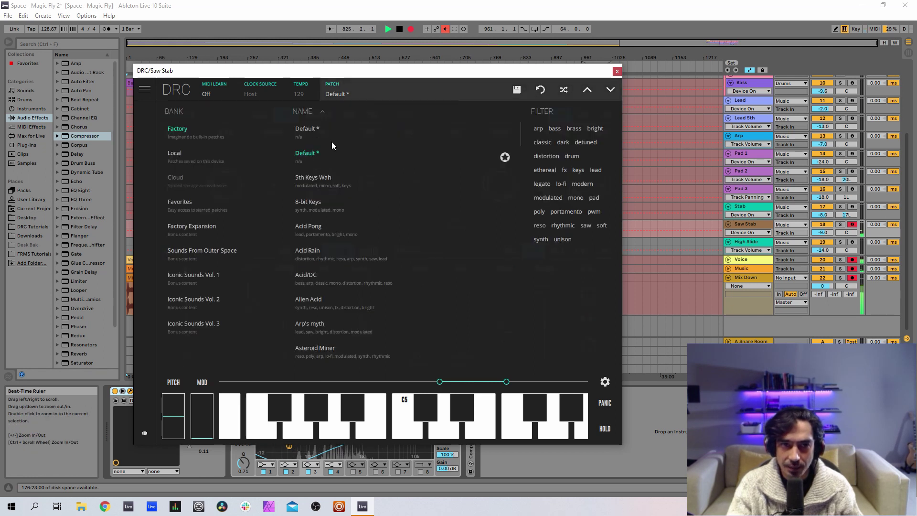
pyautogui.click(350, 94)
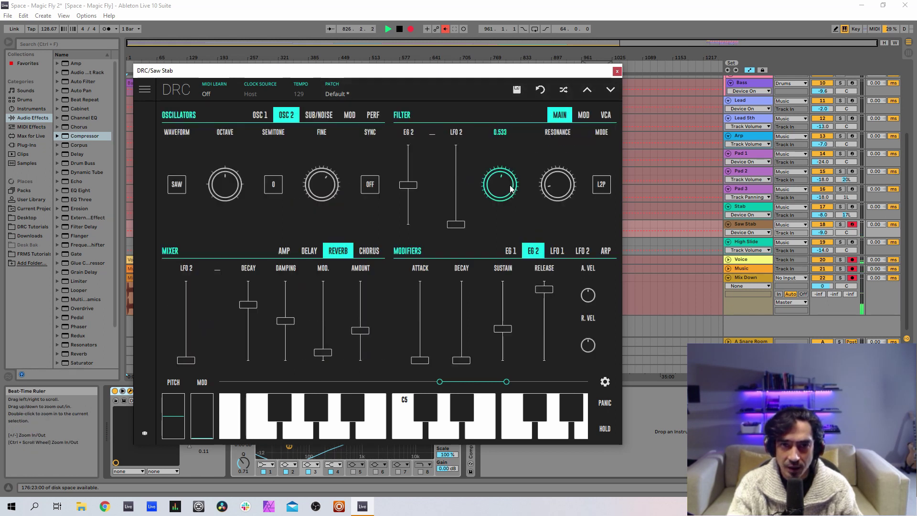
pyautogui.click(340, 94)
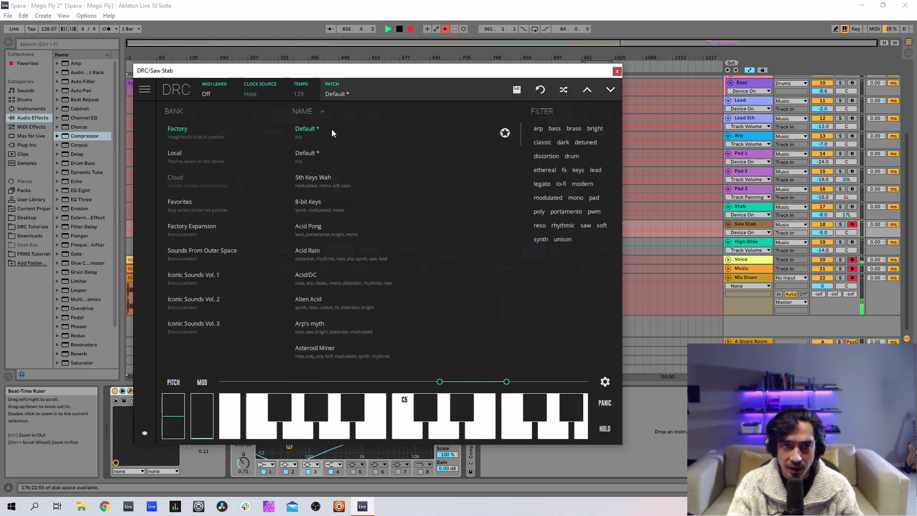
pyautogui.click(385, 79)
pyautogui.moveTo(526, 176); pyautogui.dragTo(526, 121)
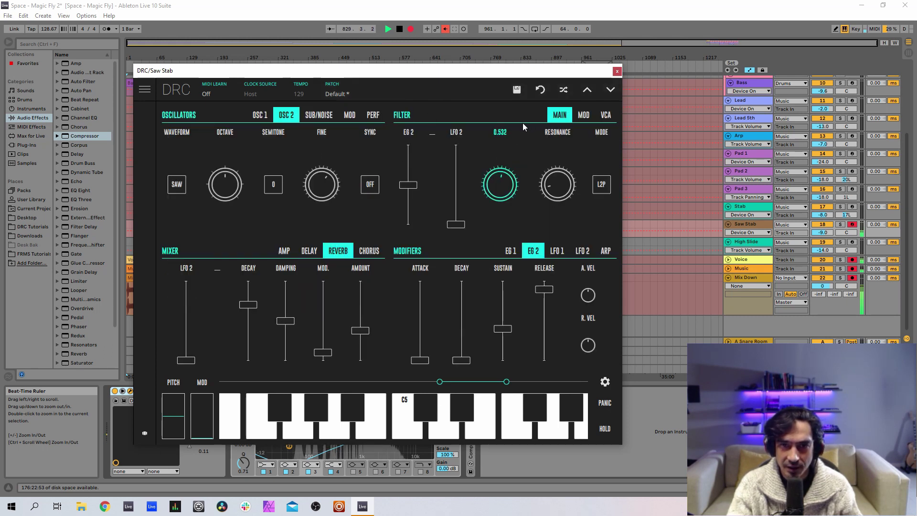
pyautogui.moveTo(498, 179); pyautogui.dragTo(502, 179)
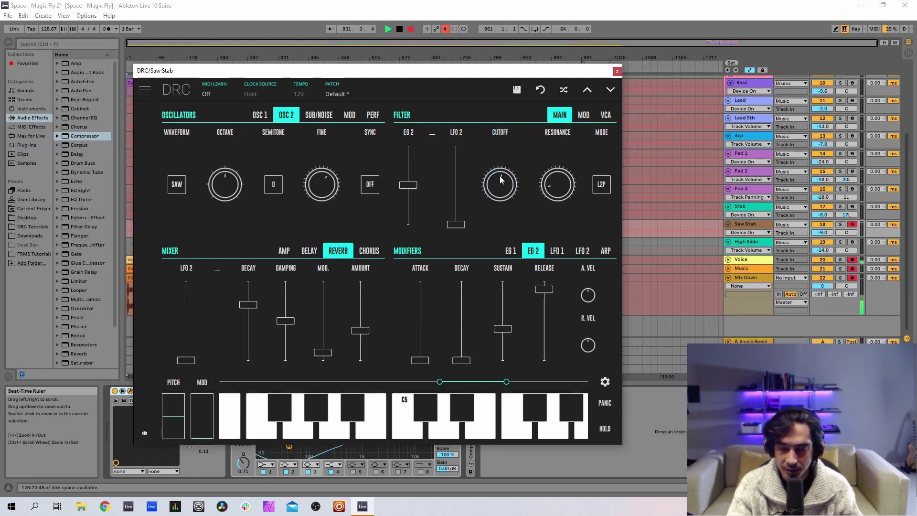
pyautogui.click(395, 89)
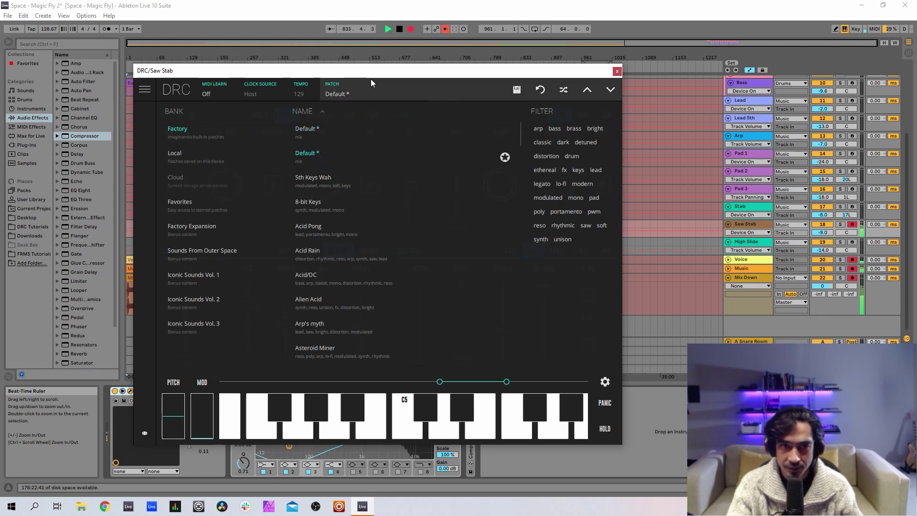
pyautogui.click(371, 92)
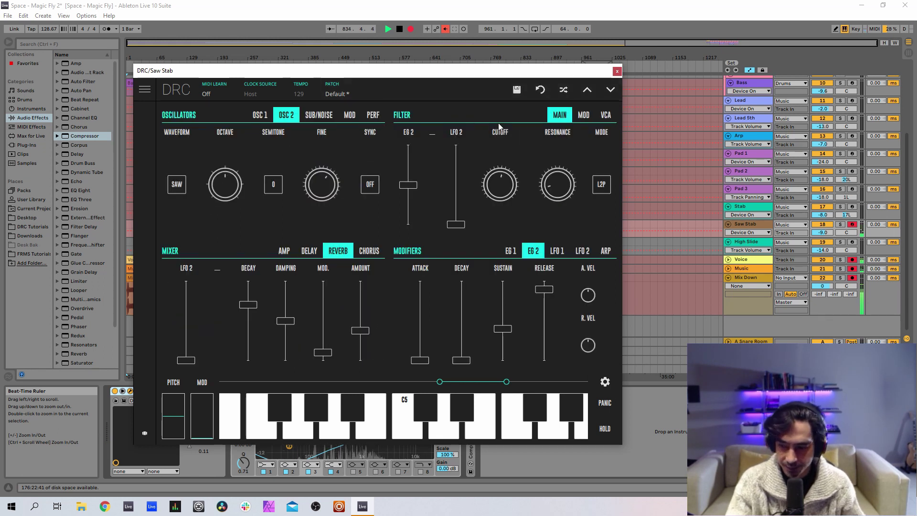
pyautogui.click(617, 71)
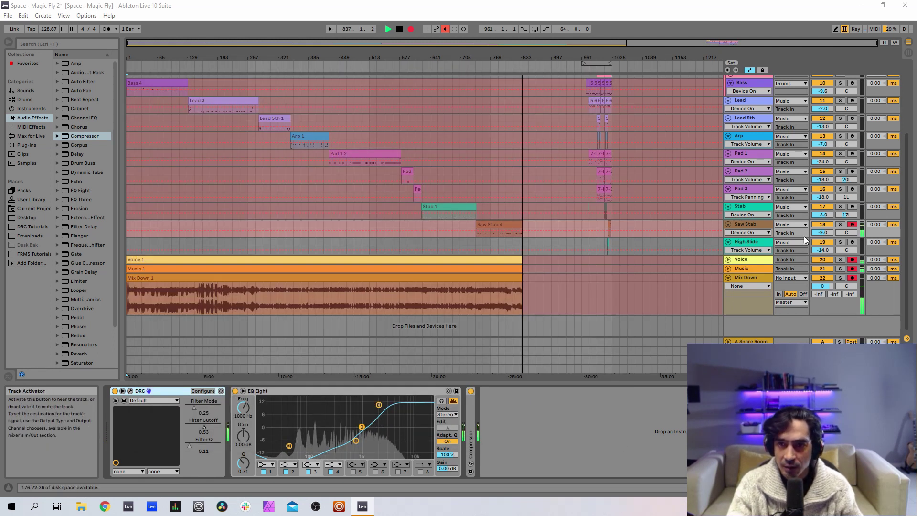
# Select and arm the High Slide track, open its DRC synth and check the Default patch in the patch list.
pyautogui.click(747, 241)
pyautogui.click(852, 242)
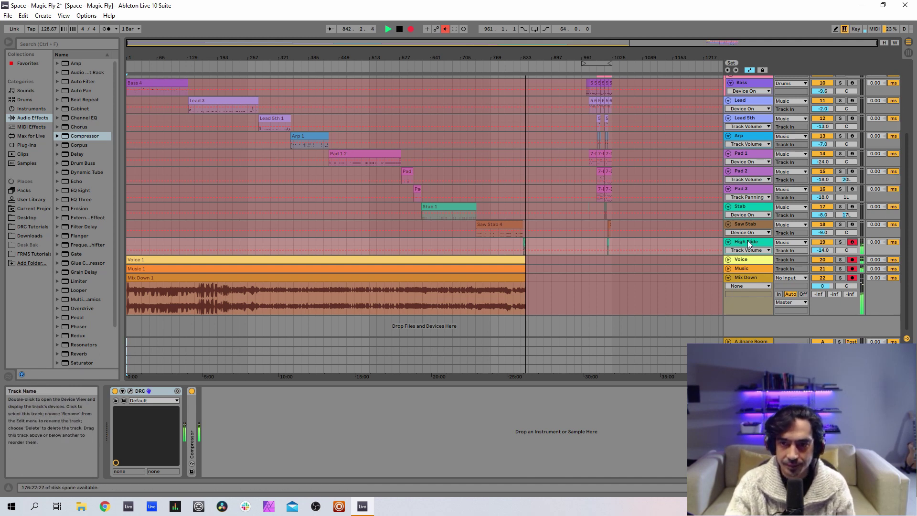
pyautogui.click(130, 389)
pyautogui.click(395, 116)
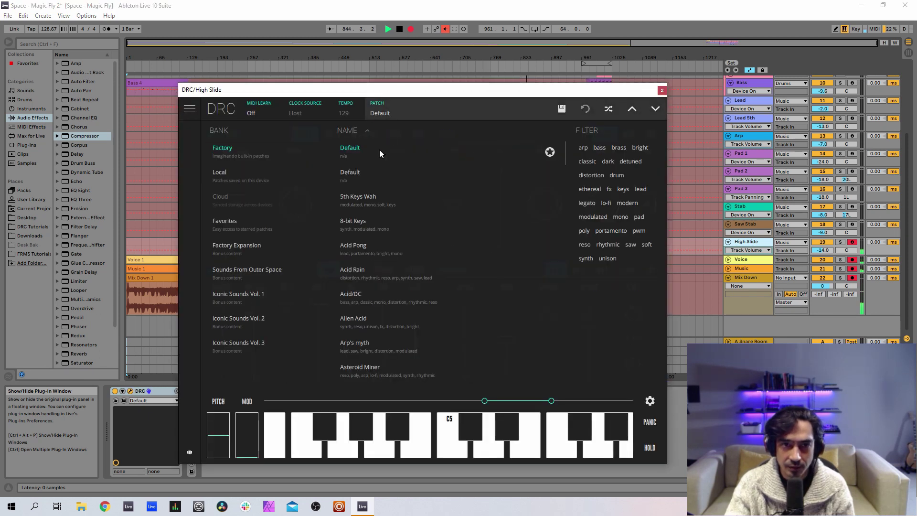
pyautogui.click(394, 111)
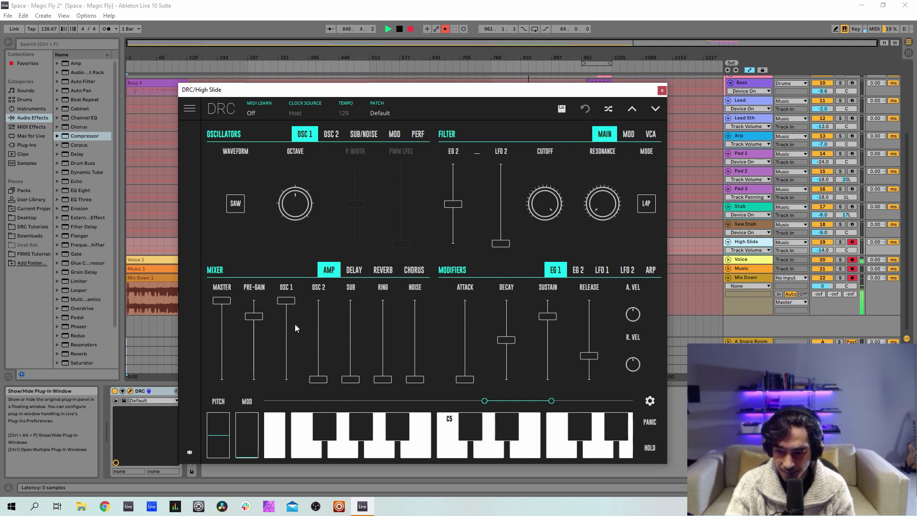
# Raise the High Slide's OSC 2 level to maximum and detune OSC 2 slightly upward.
pyautogui.moveTo(311, 320); pyautogui.dragTo(315, 300)
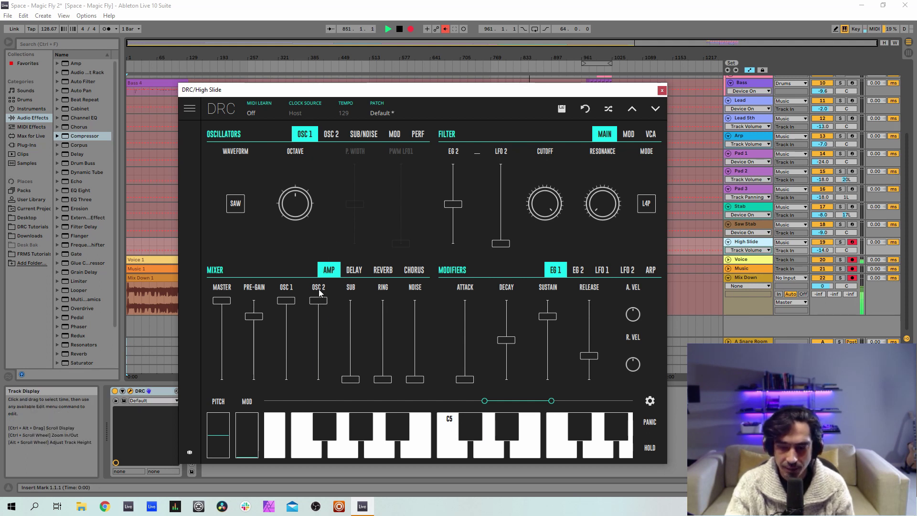
pyautogui.click(331, 134)
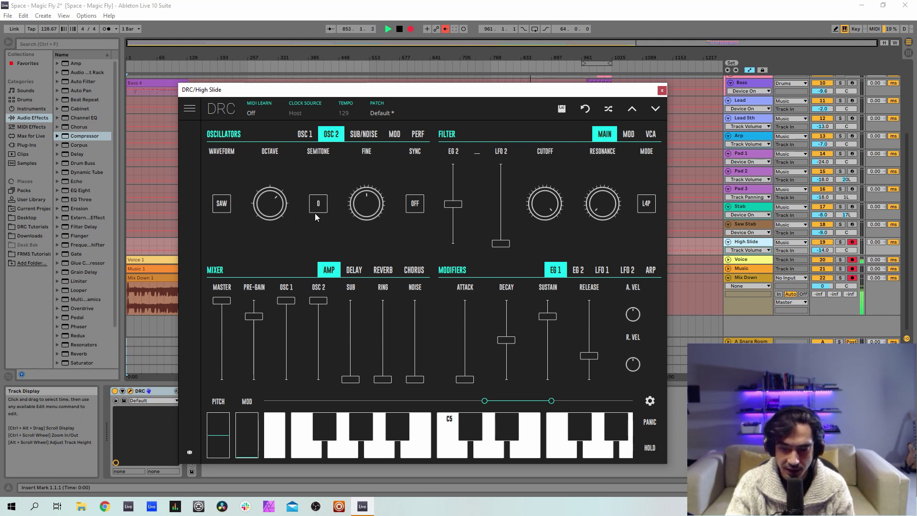
pyautogui.moveTo(365, 213); pyautogui.dragTo(391, 202)
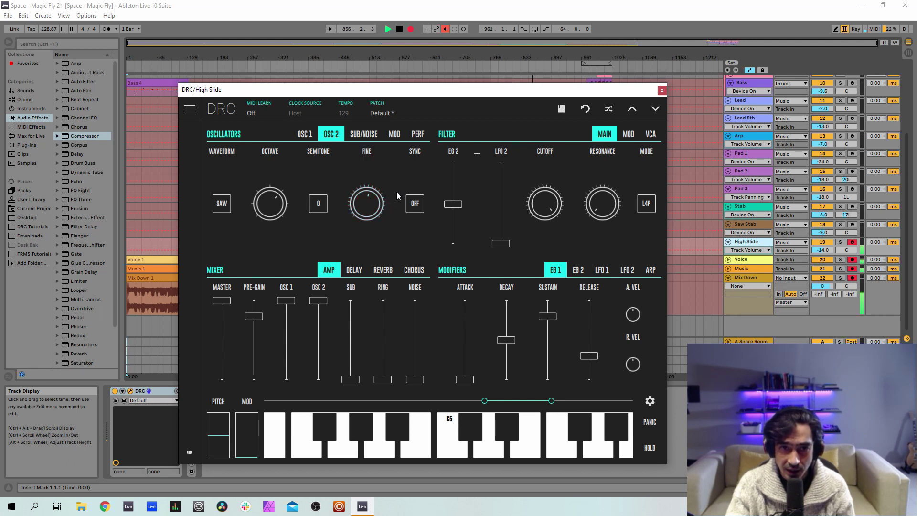
# Switch the High Slide's performance mode to MONO.
pyautogui.click(418, 134)
pyautogui.click(222, 207)
pyautogui.click(222, 204)
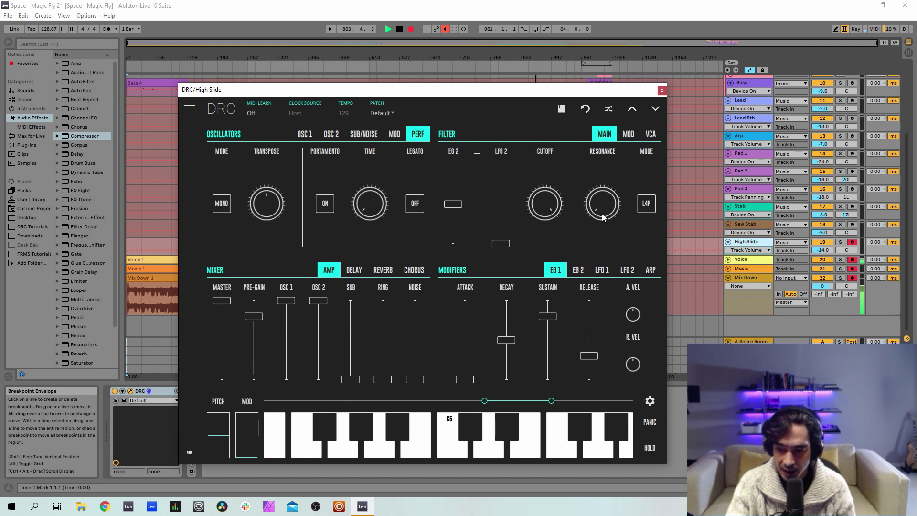
# Add a little attack to the High Slide's EG 1 and raise its release to about 0.712.
pyautogui.click(473, 372)
pyautogui.moveTo(469, 375); pyautogui.dragTo(471, 377)
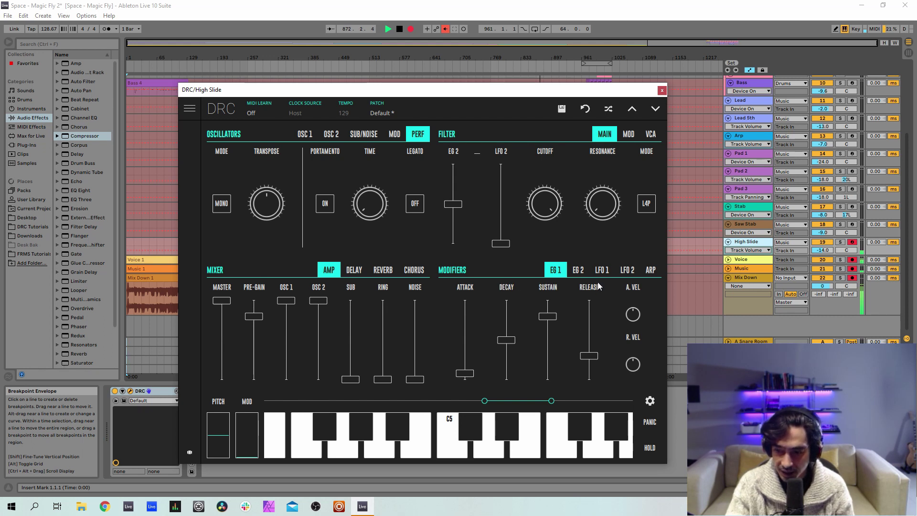
pyautogui.moveTo(595, 345); pyautogui.dragTo(610, 322)
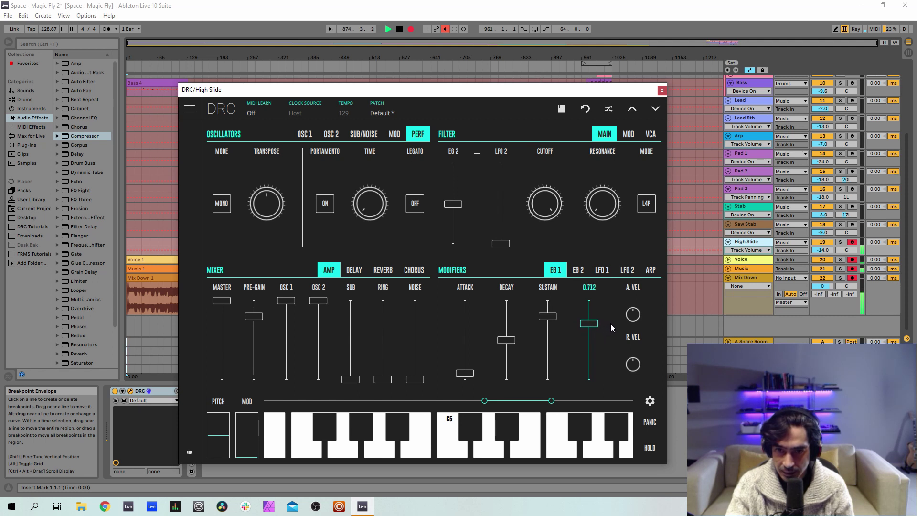
# Raise the High Slide's reverb amount to about a third and lengthen the reverb decay to near maximum.
pyautogui.click(578, 270)
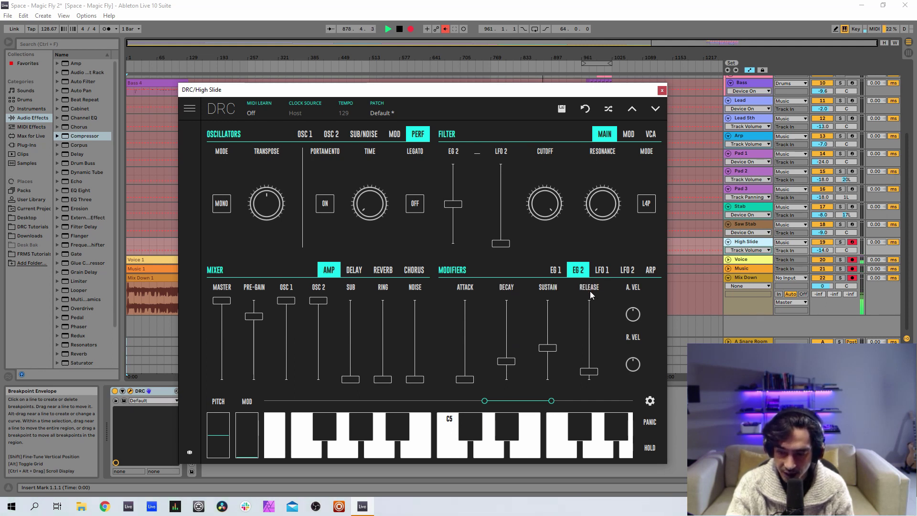
pyautogui.click(382, 269)
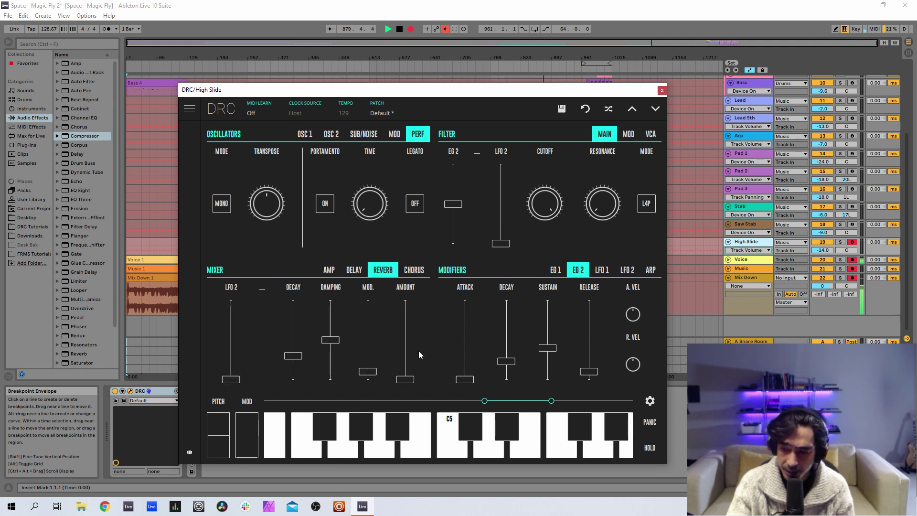
pyautogui.moveTo(406, 357); pyautogui.dragTo(415, 360)
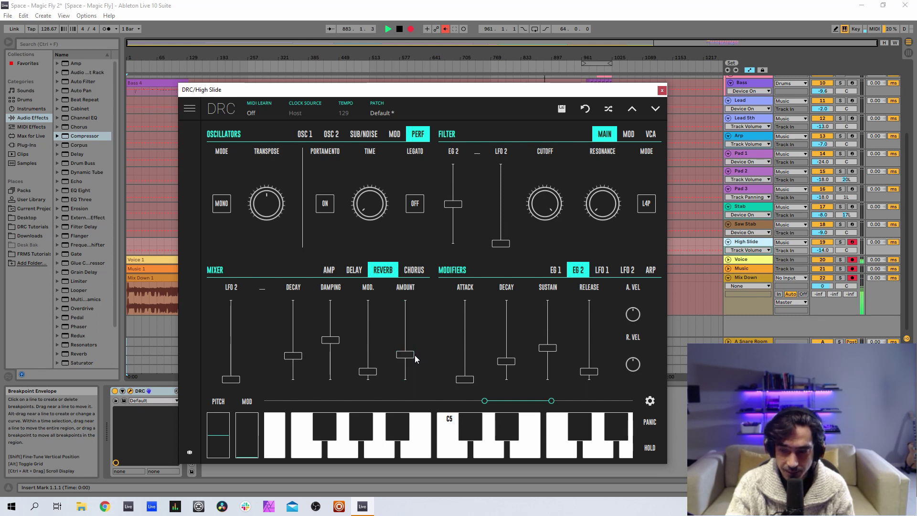
pyautogui.moveTo(292, 335); pyautogui.dragTo(315, 312)
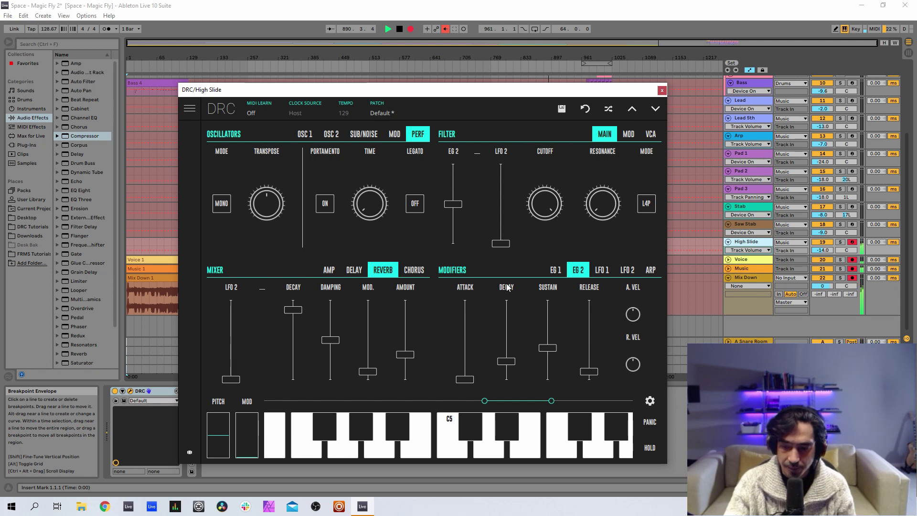
# Switch to the Default patch entry with legato on and raise the High Slide's portamento time slightly.
pyautogui.click(387, 113)
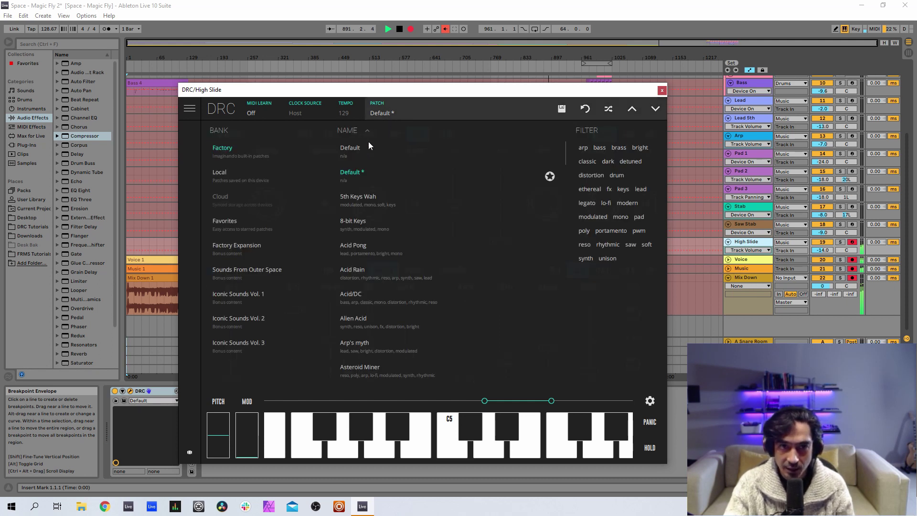
pyautogui.click(389, 113)
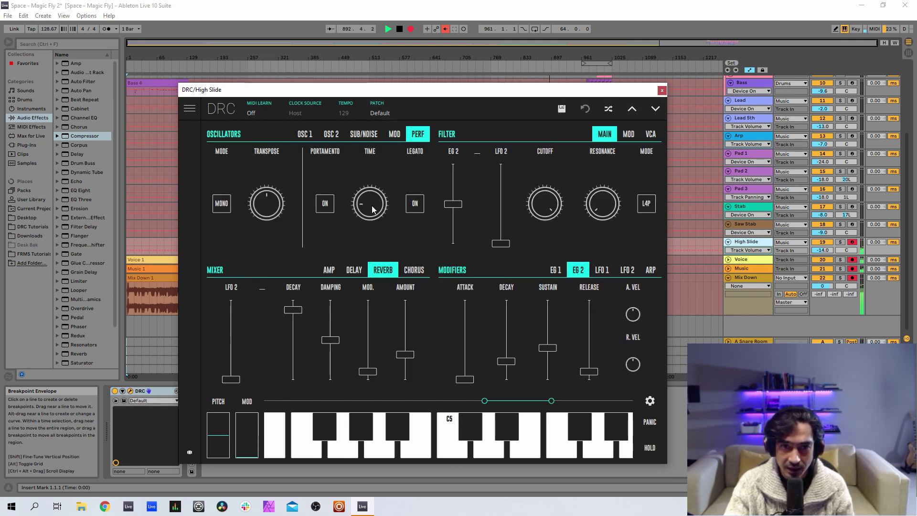
pyautogui.click(411, 114)
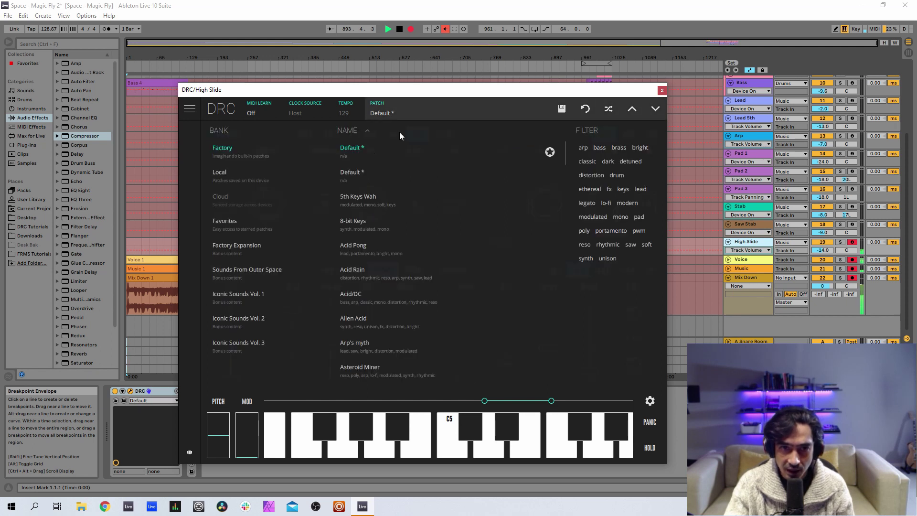
pyautogui.click(353, 175)
pyautogui.click(397, 110)
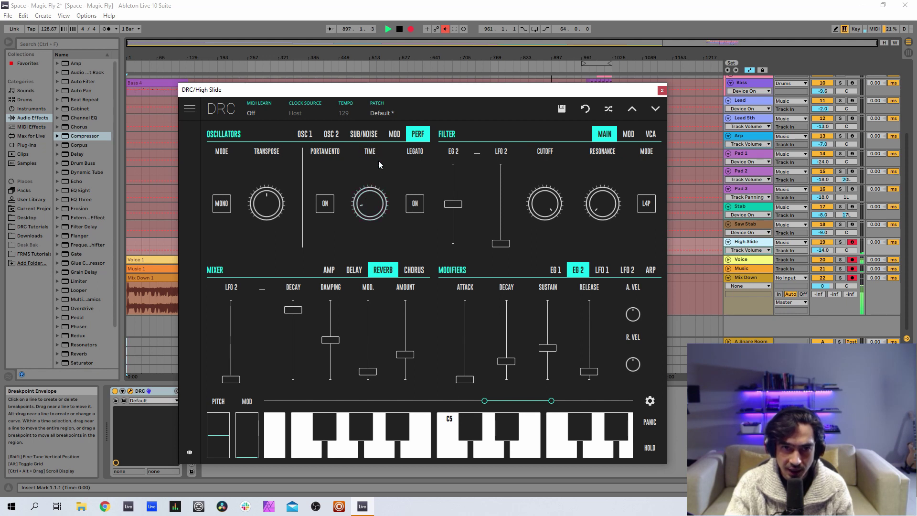
pyautogui.click(385, 113)
pyautogui.click(382, 113)
pyautogui.click(394, 111)
pyautogui.click(389, 113)
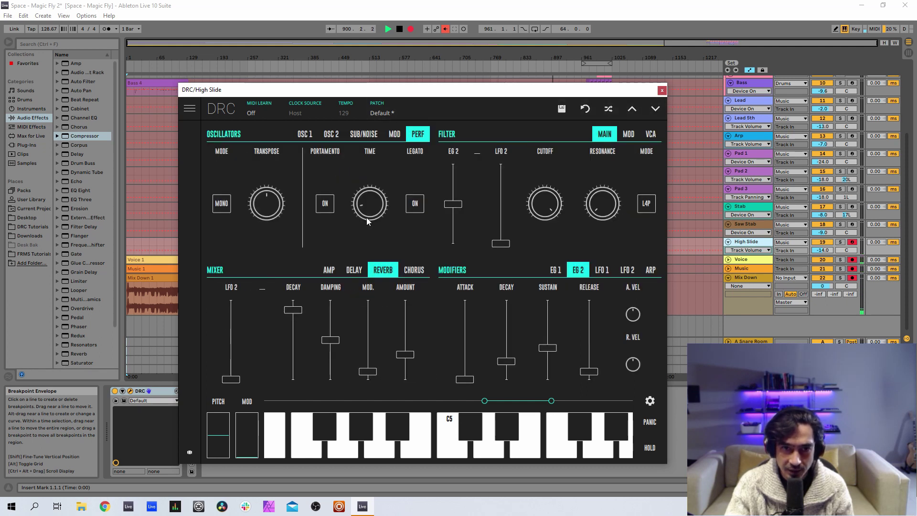
pyautogui.scroll(-1, 389, 200)
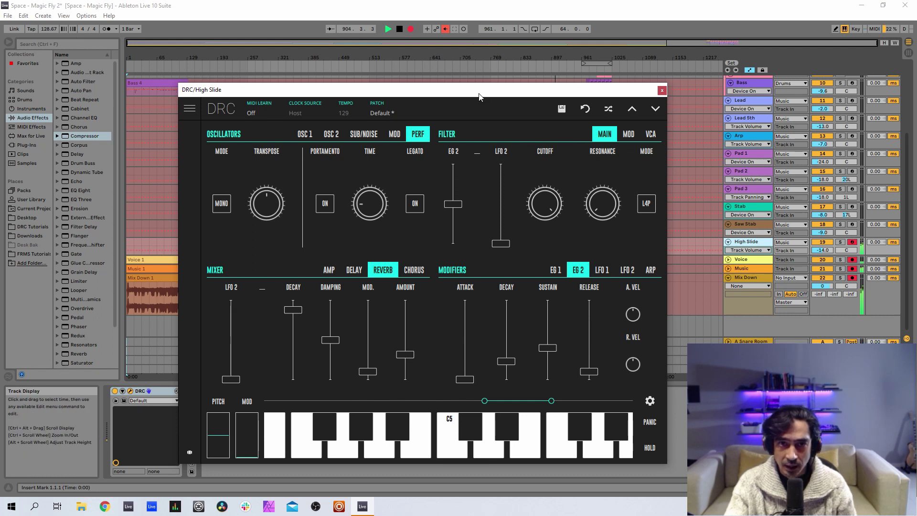
# Disarm the High Slide track and close its DRC synth window.
pyautogui.moveTo(487, 89); pyautogui.dragTo(289, 93)
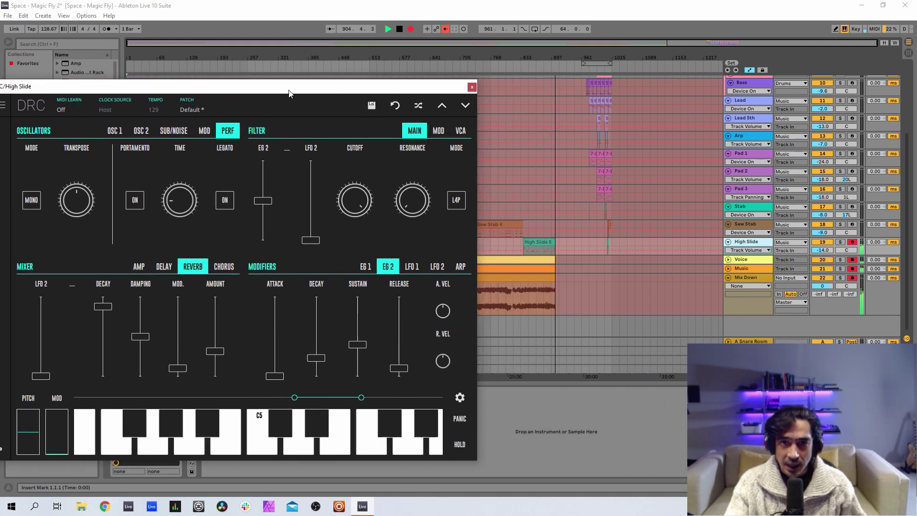
pyautogui.click(852, 242)
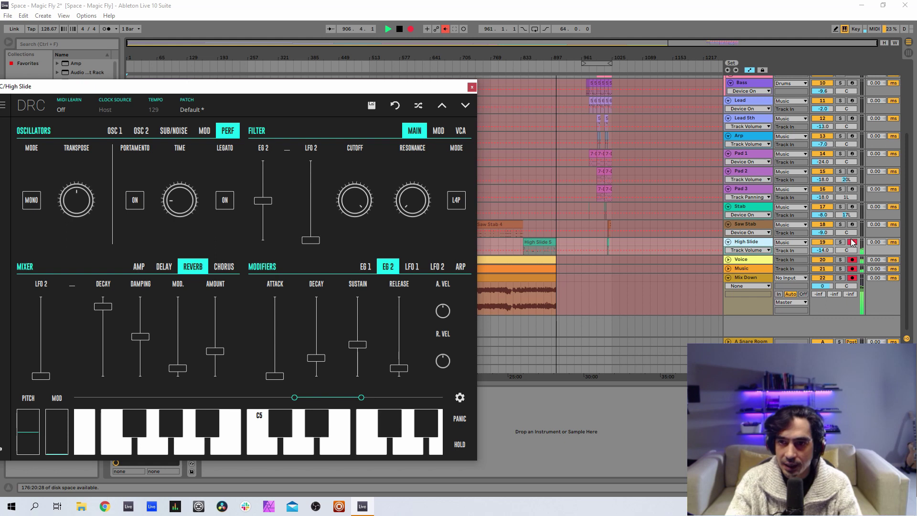
pyautogui.click(471, 88)
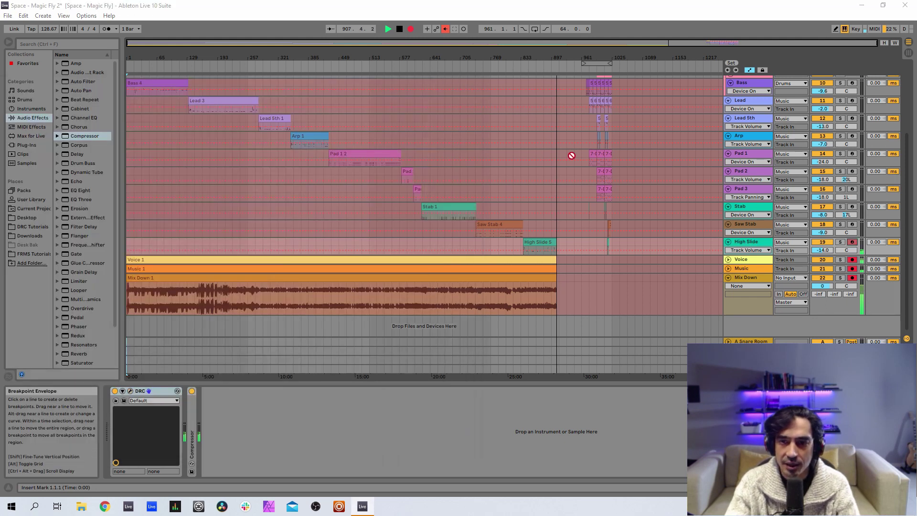
# Re-enable the overridden automation and stop the arrangement recording.
pyautogui.click(446, 28)
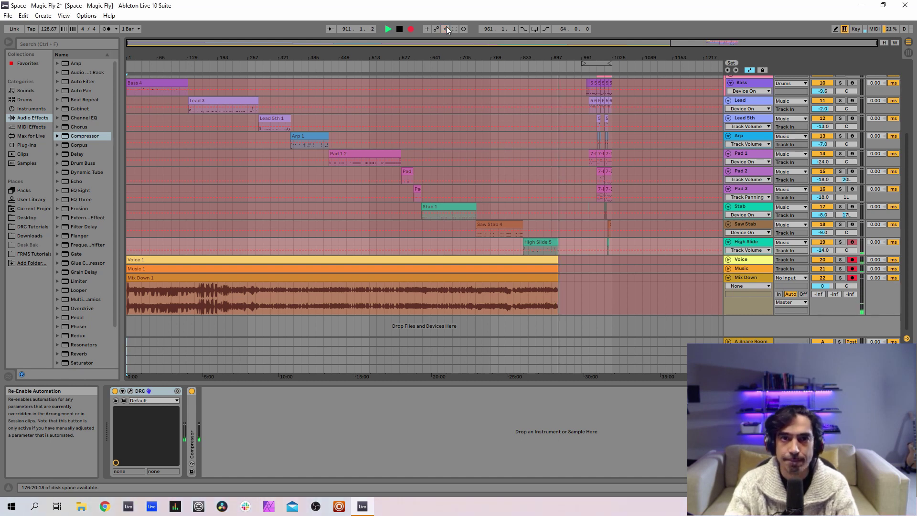
pyautogui.click(411, 31)
# Select the full song section across all instrument tracks and move it earlier so the selection starts at bar 897.
pyautogui.moveTo(613, 258); pyautogui.dragTo(574, 83)
pyautogui.scroll(2, 623, 189)
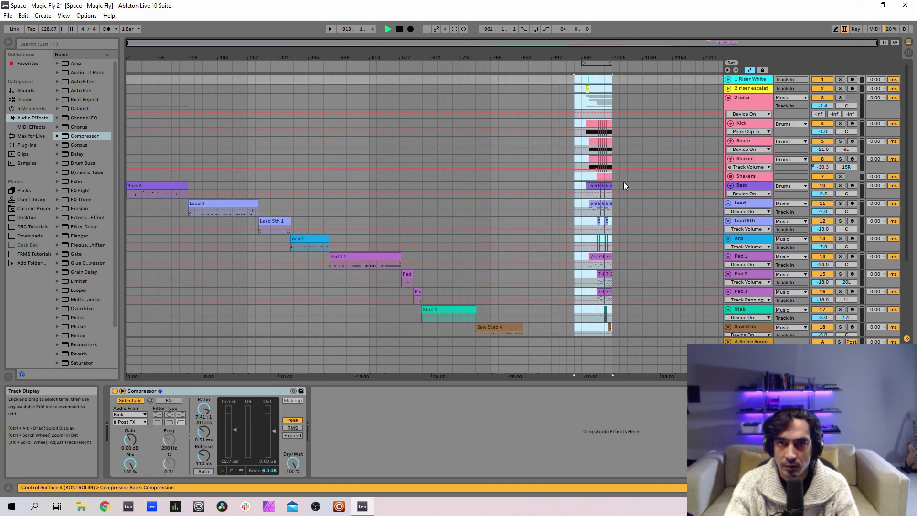
pyautogui.moveTo(604, 125); pyautogui.dragTo(581, 127)
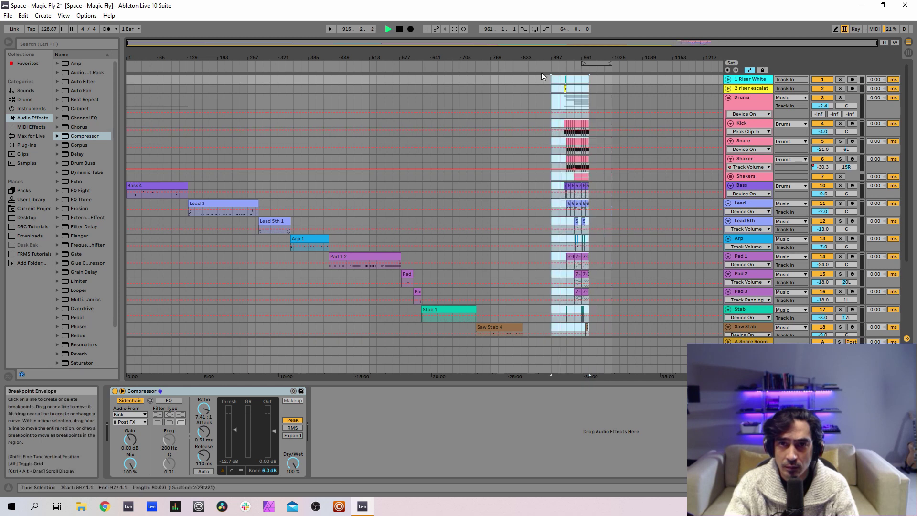
# Resume arrangement recording and disarm the Voice track for playback of the full song section.
pyautogui.press('F9')
pyautogui.scroll(-4, 669, 172)
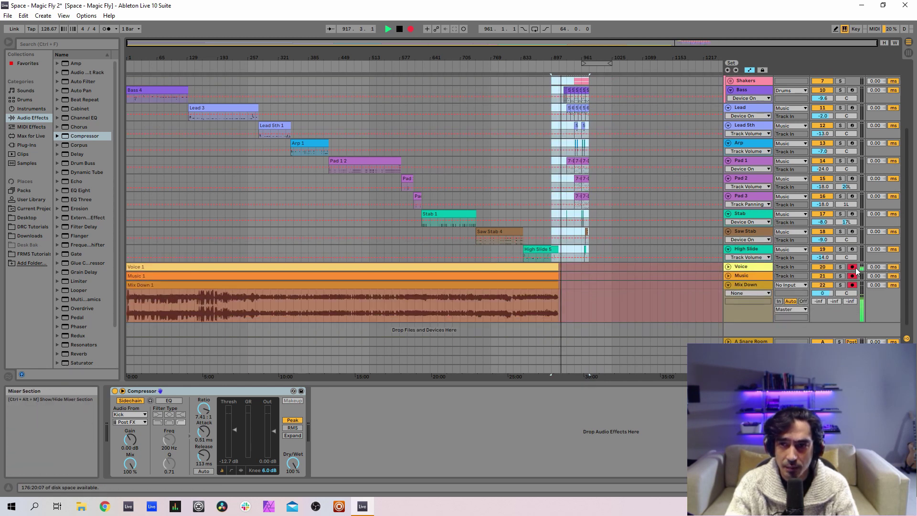
pyautogui.scroll(4, 694, 228)
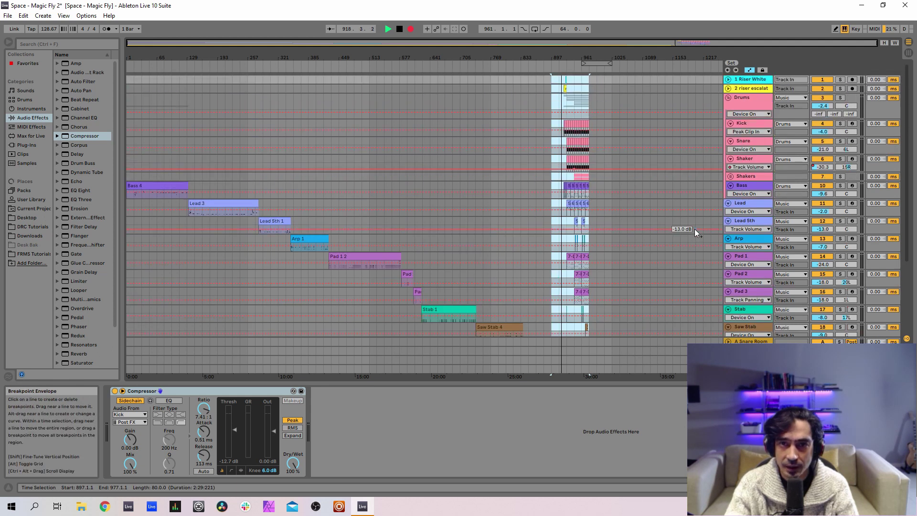
pyautogui.moveTo(574, 58); pyautogui.dragTo(463, 63)
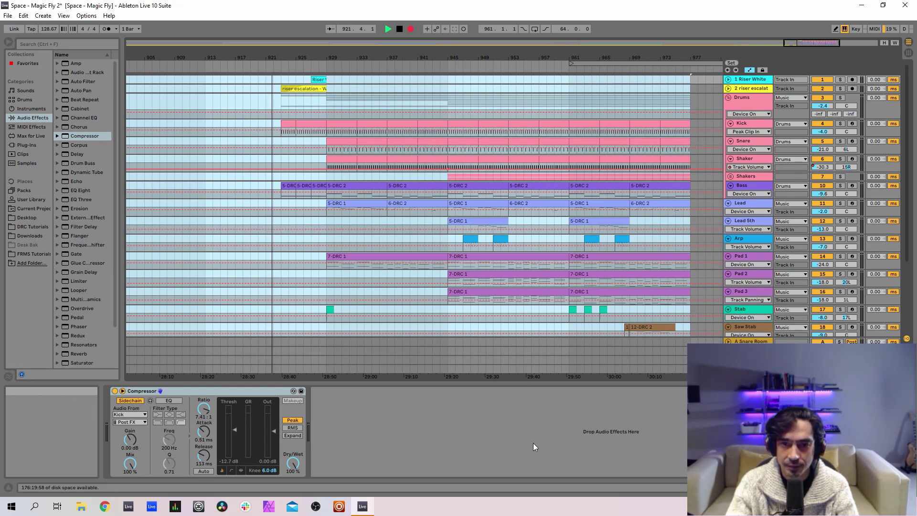
pyautogui.scroll(-3, 573, 310)
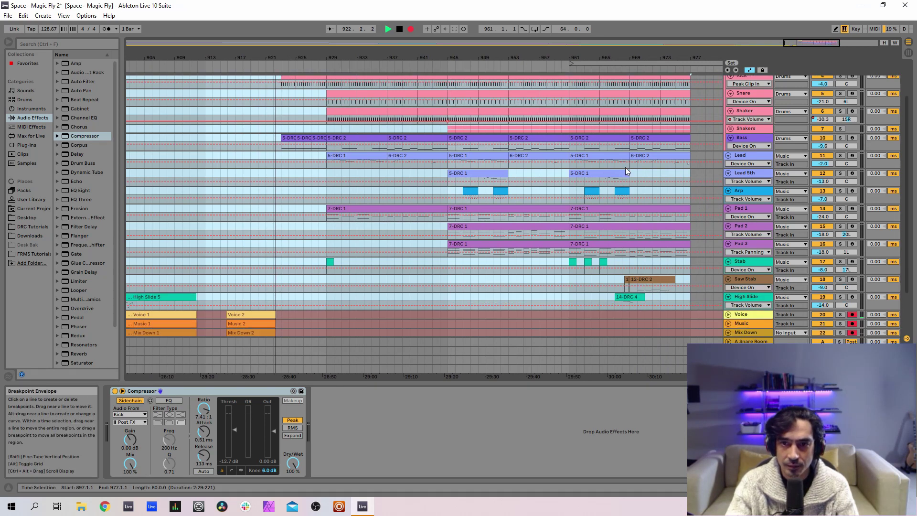
pyautogui.click(851, 315)
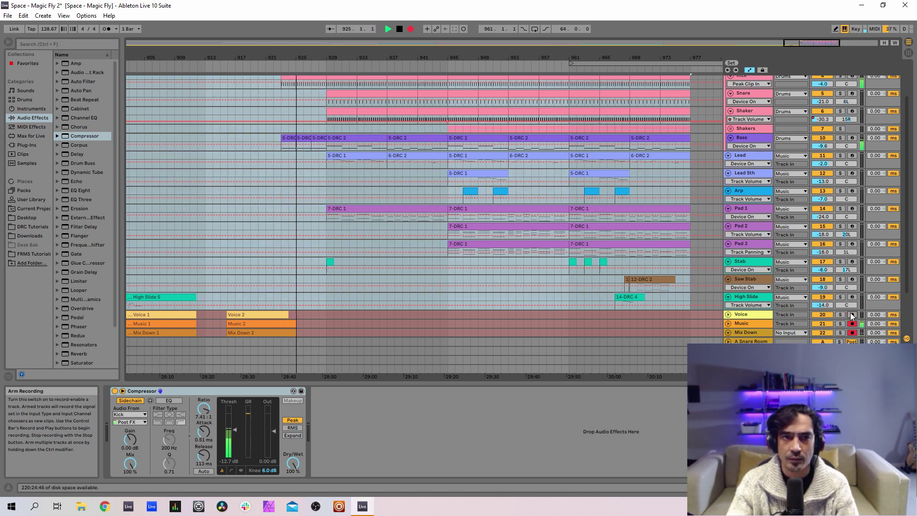
# Fold the Shaker, Snare and Kick tracks to fit more of the arrangement in view.
pyautogui.scroll(2, 699, 264)
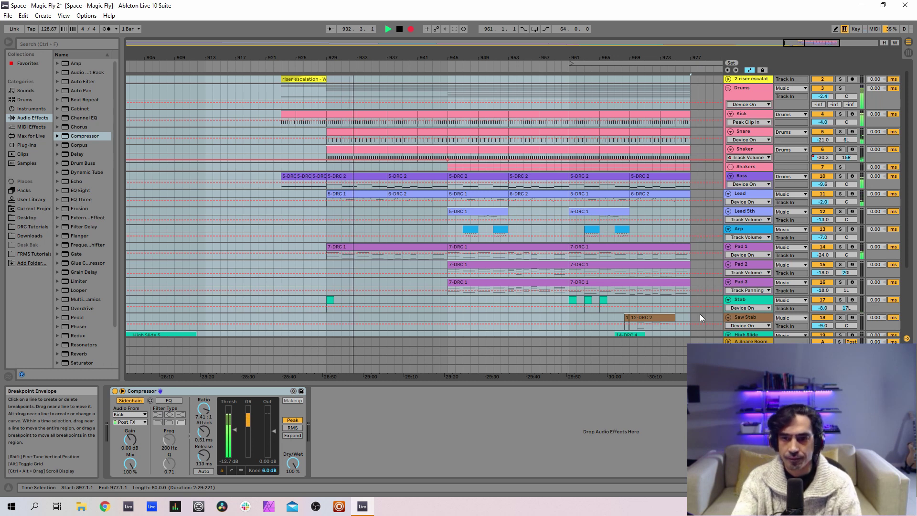
pyautogui.scroll(-1, 700, 243)
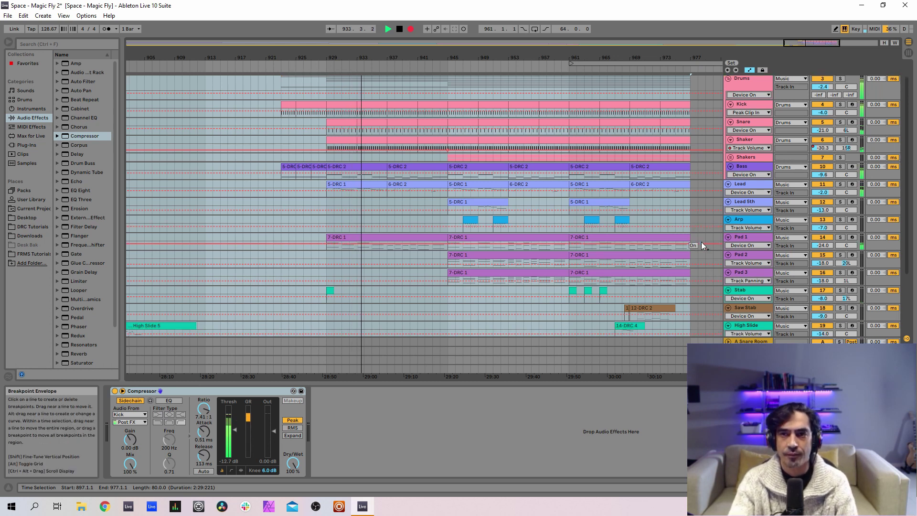
pyautogui.click(730, 139)
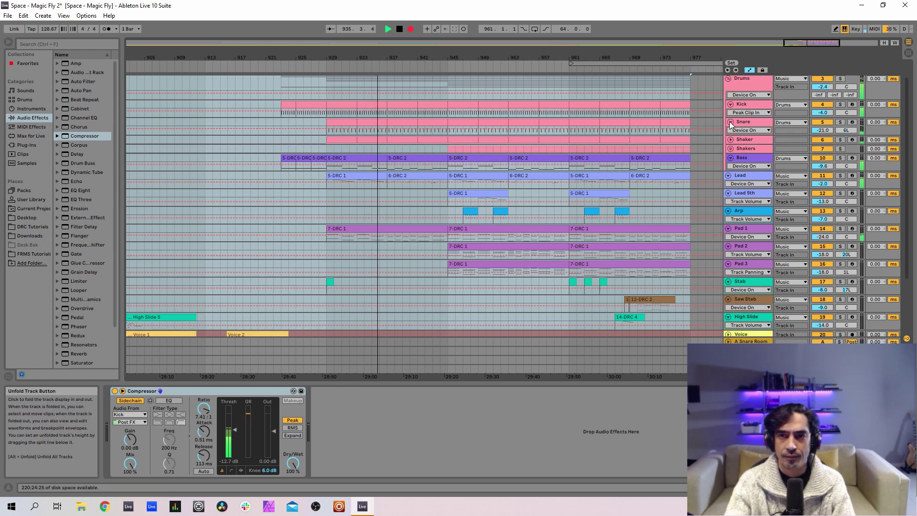
pyautogui.click(729, 123)
pyautogui.click(730, 105)
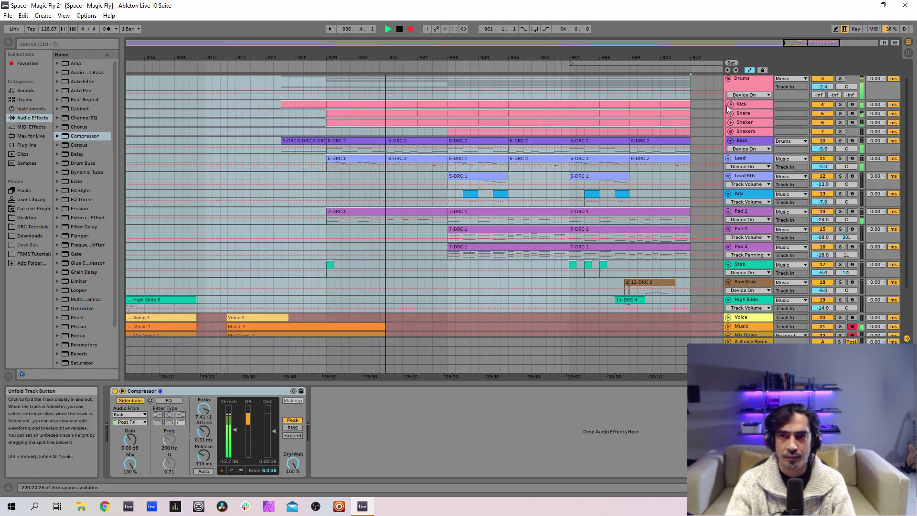
# Arm the Voice track again at the end of the song section.
pyautogui.scroll(-1, 706, 163)
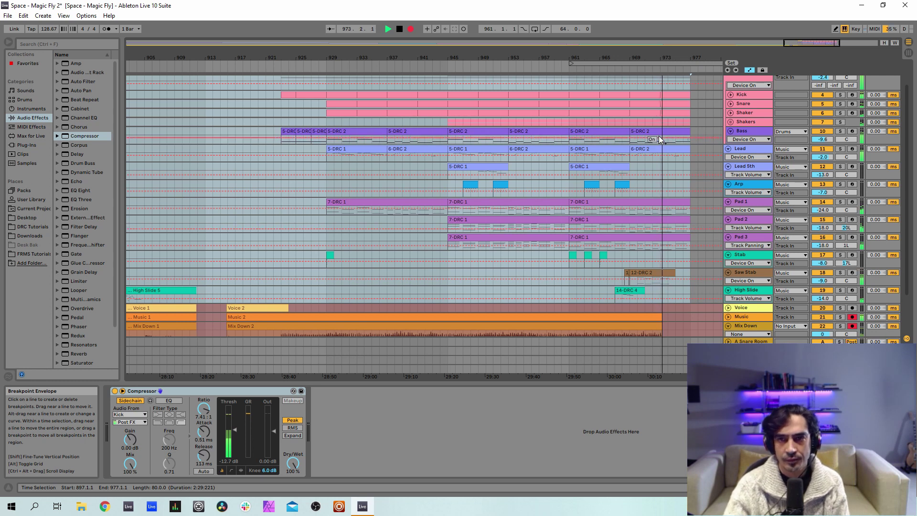
pyautogui.click(852, 308)
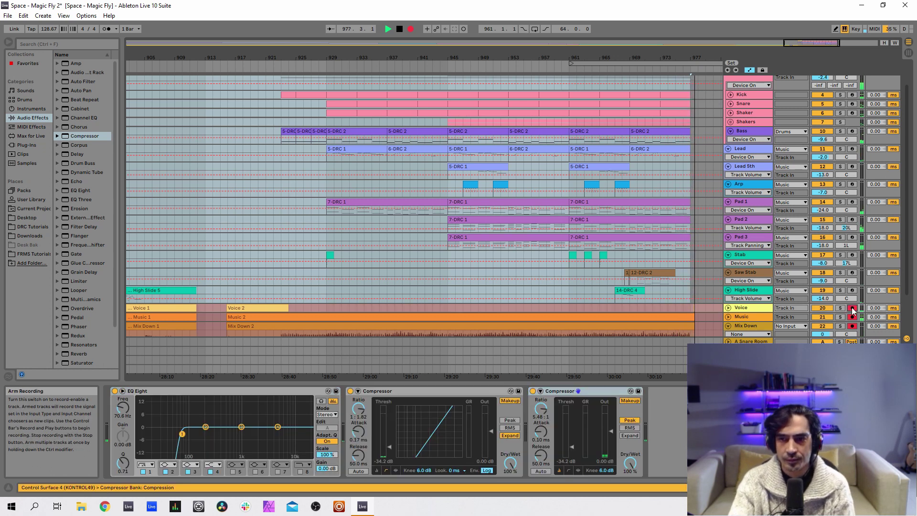